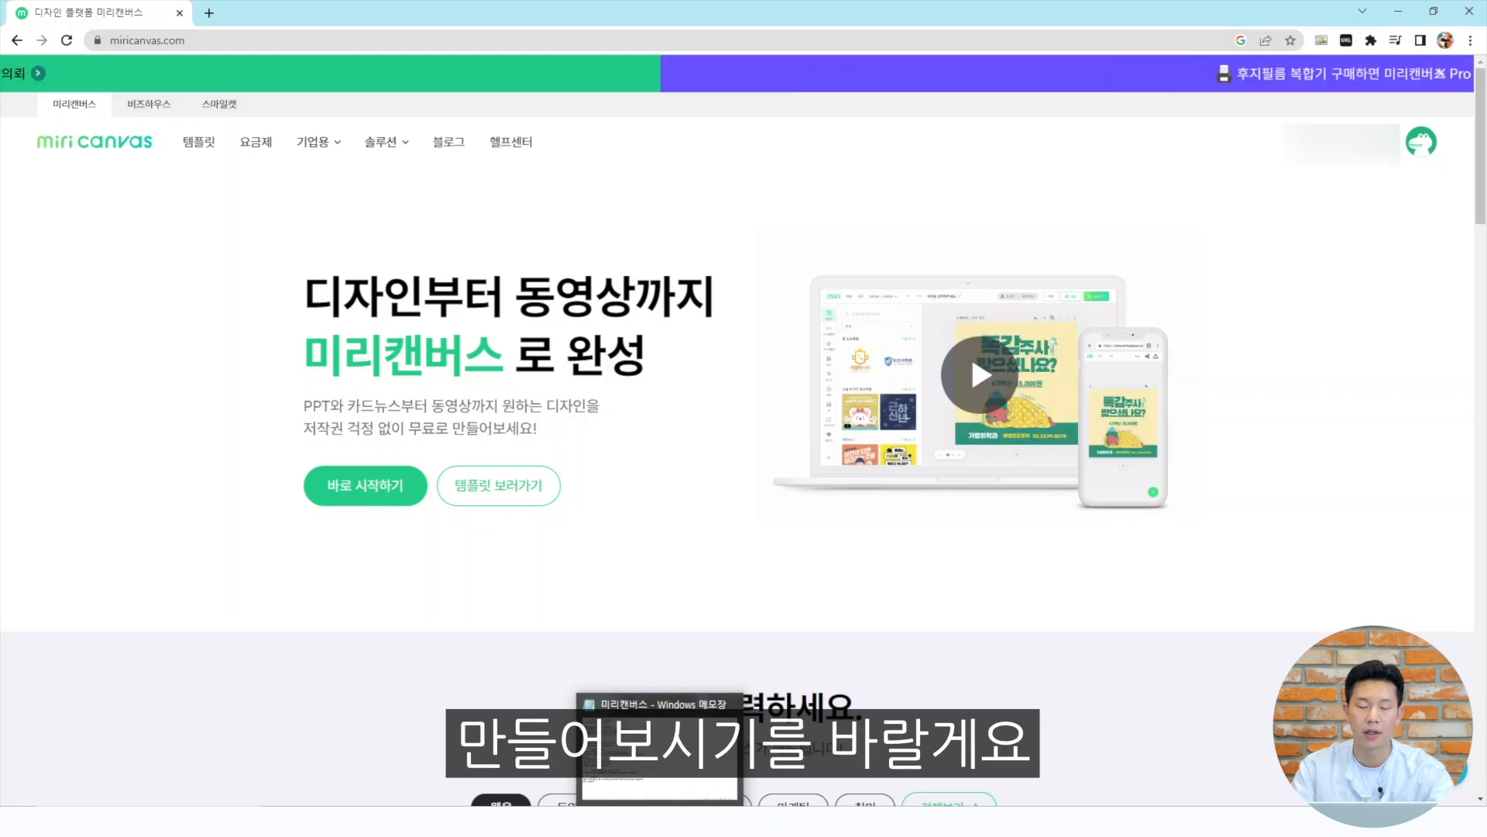
Switch to the Notepad notice text and read through its sections on customs, delivery period, extra fees, safety and CS contact
click(660, 821)
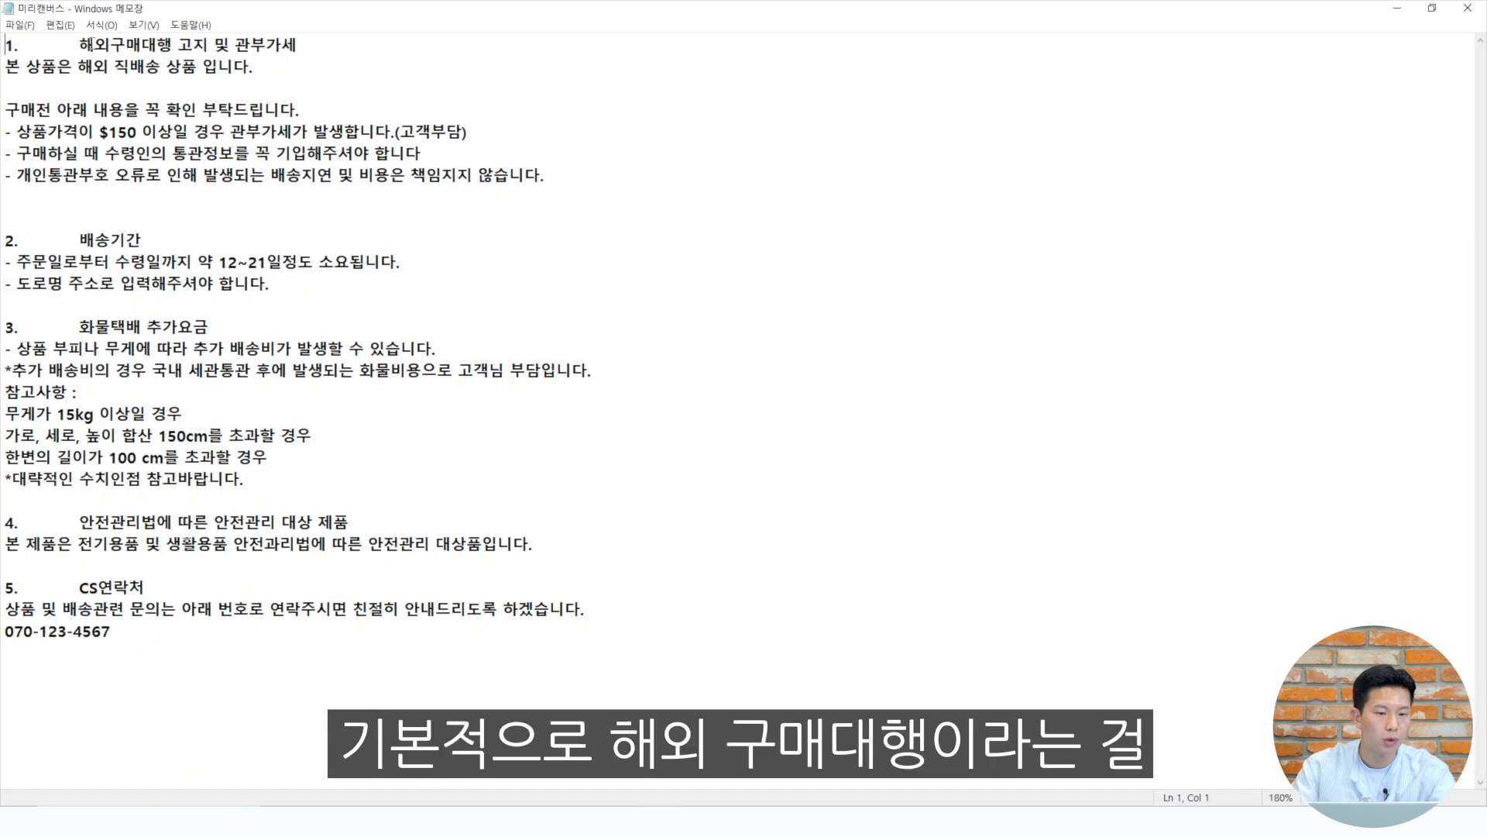
drag(80, 45, 235, 48)
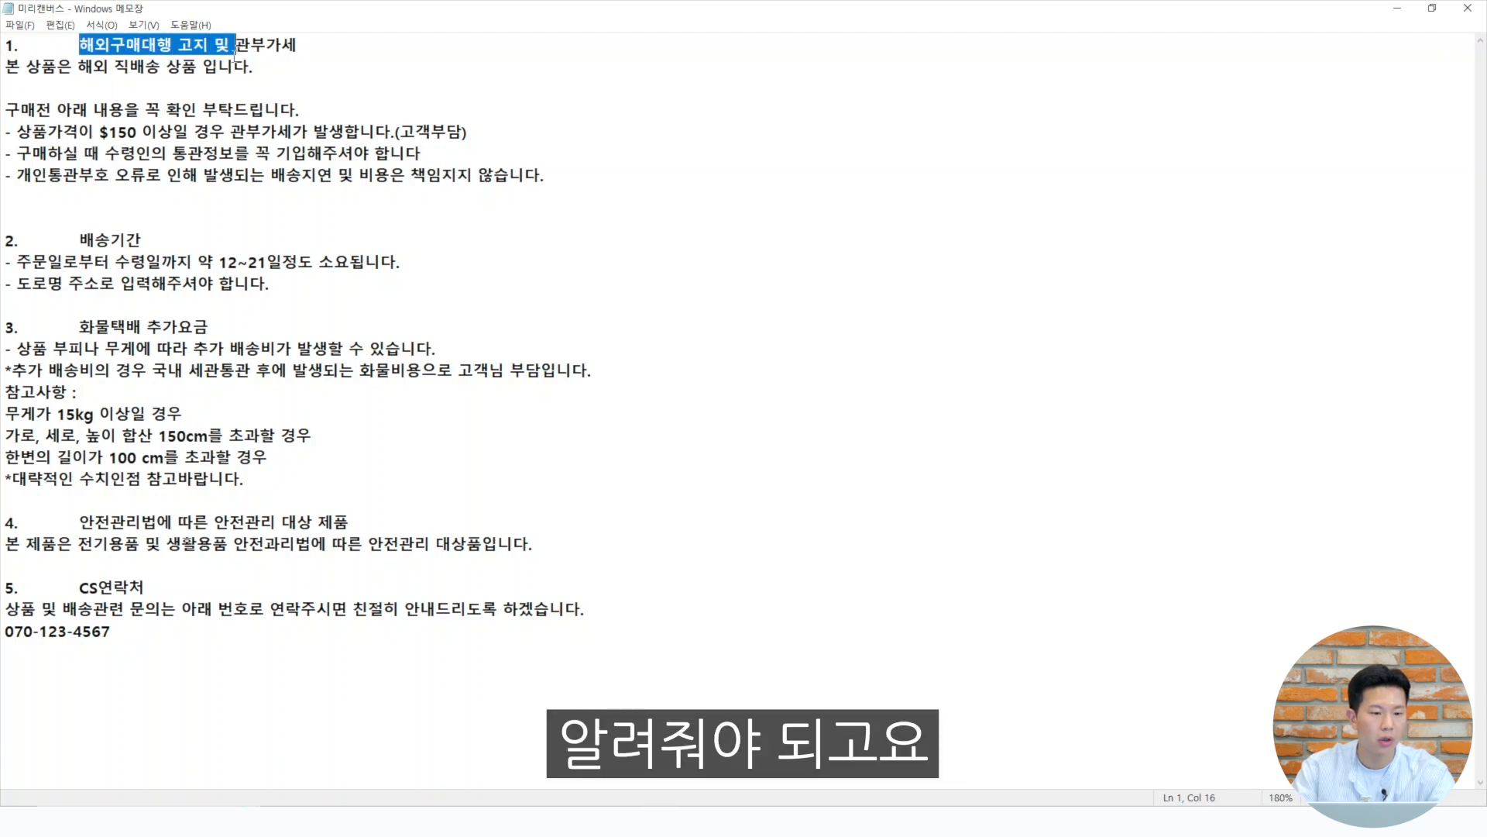
click(203, 108)
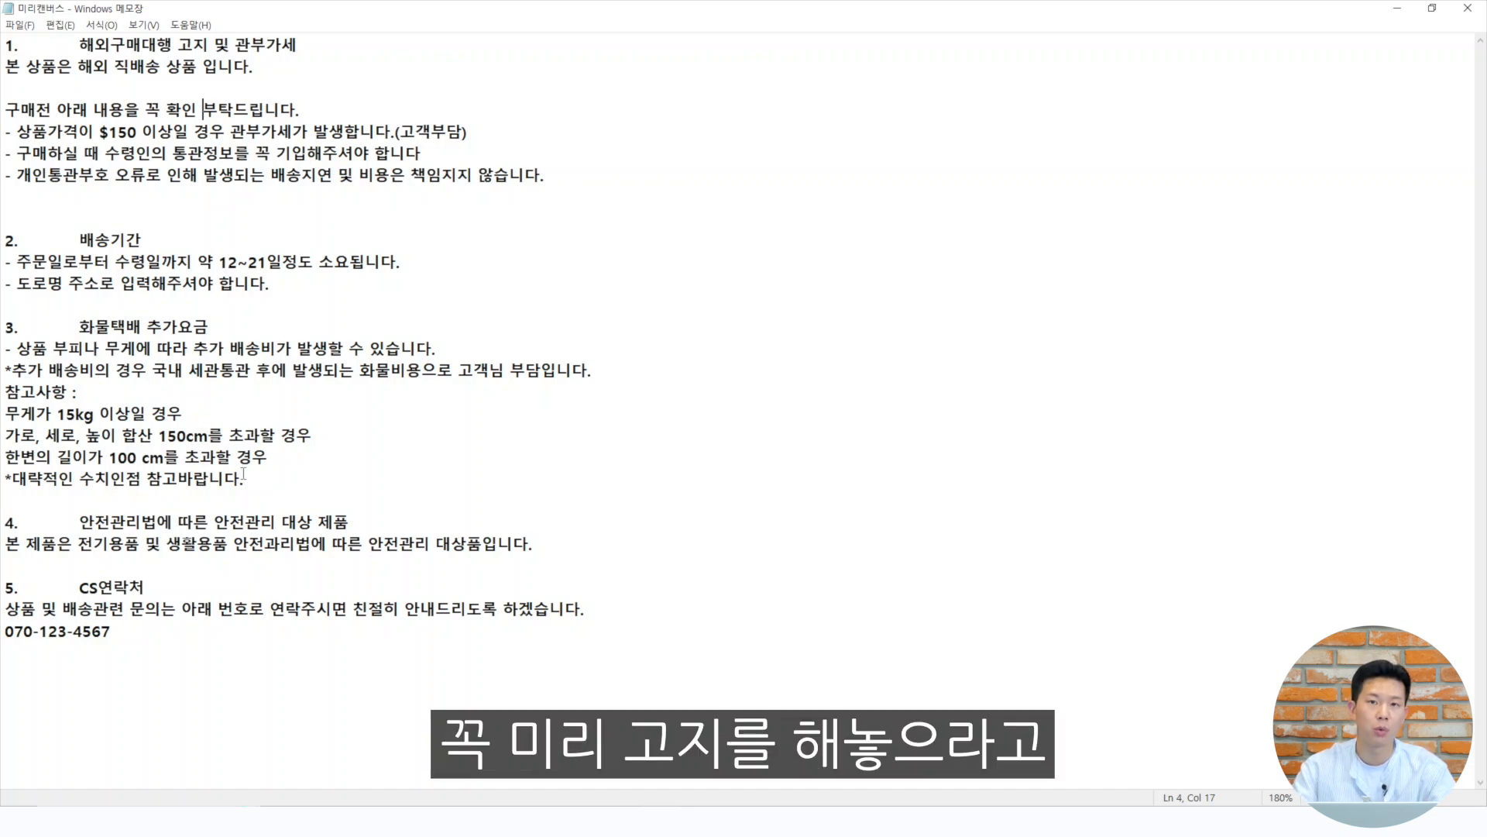
drag(271, 480, 6, 304)
click(236, 410)
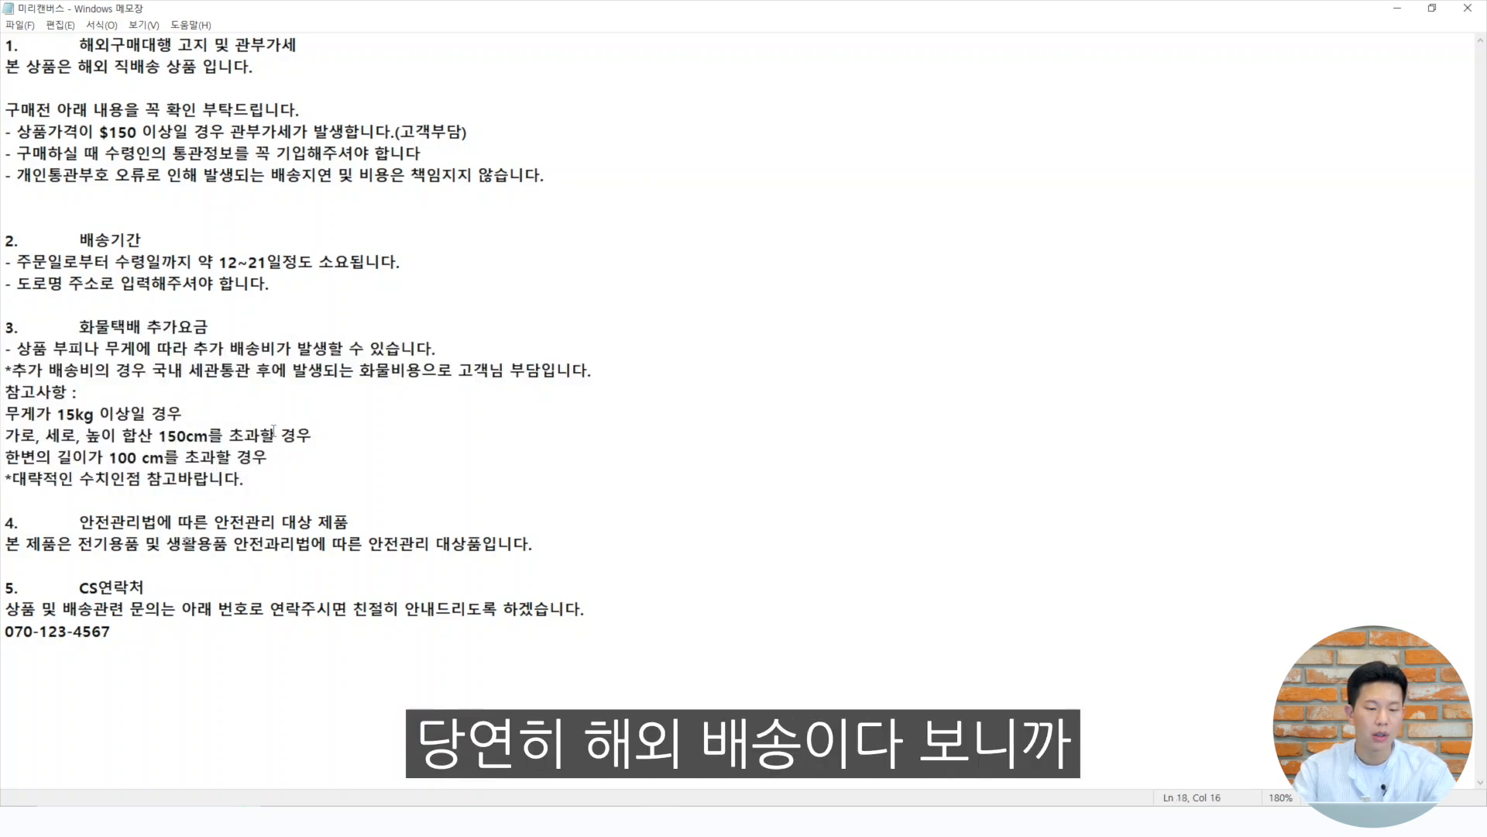
drag(279, 275, 6, 240)
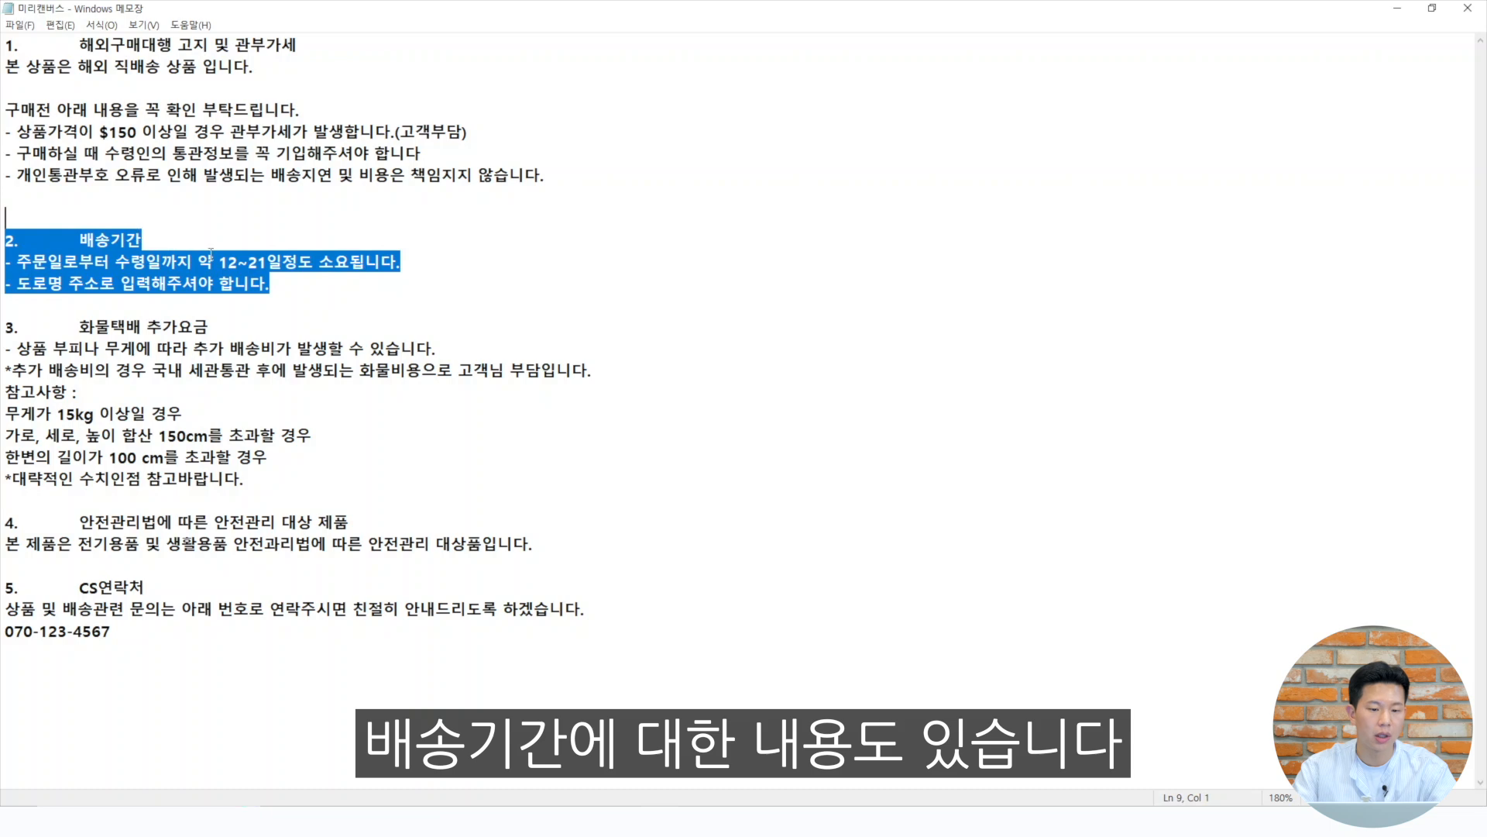
click(309, 293)
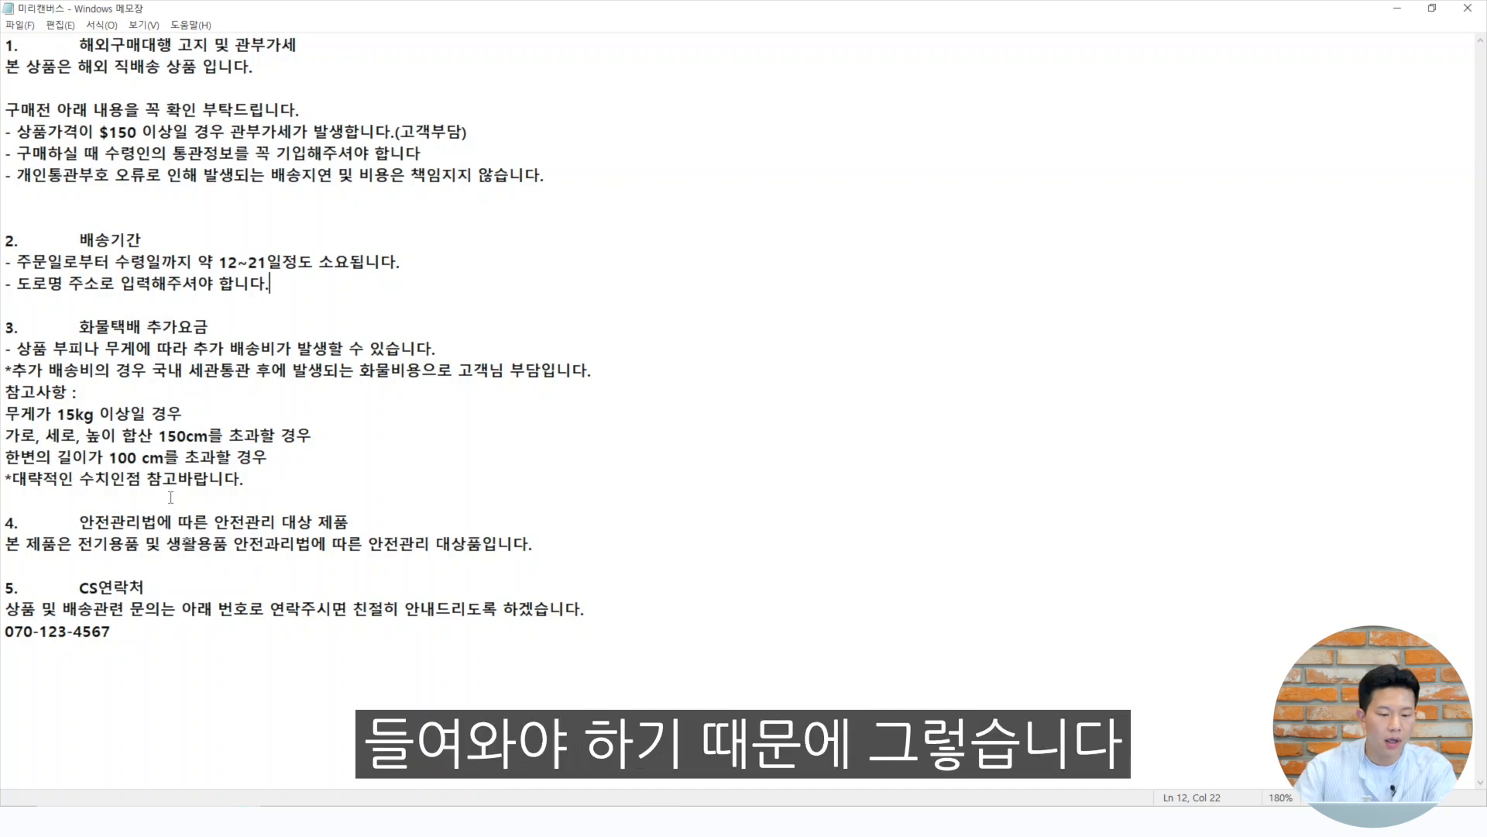
drag(80, 521, 513, 543)
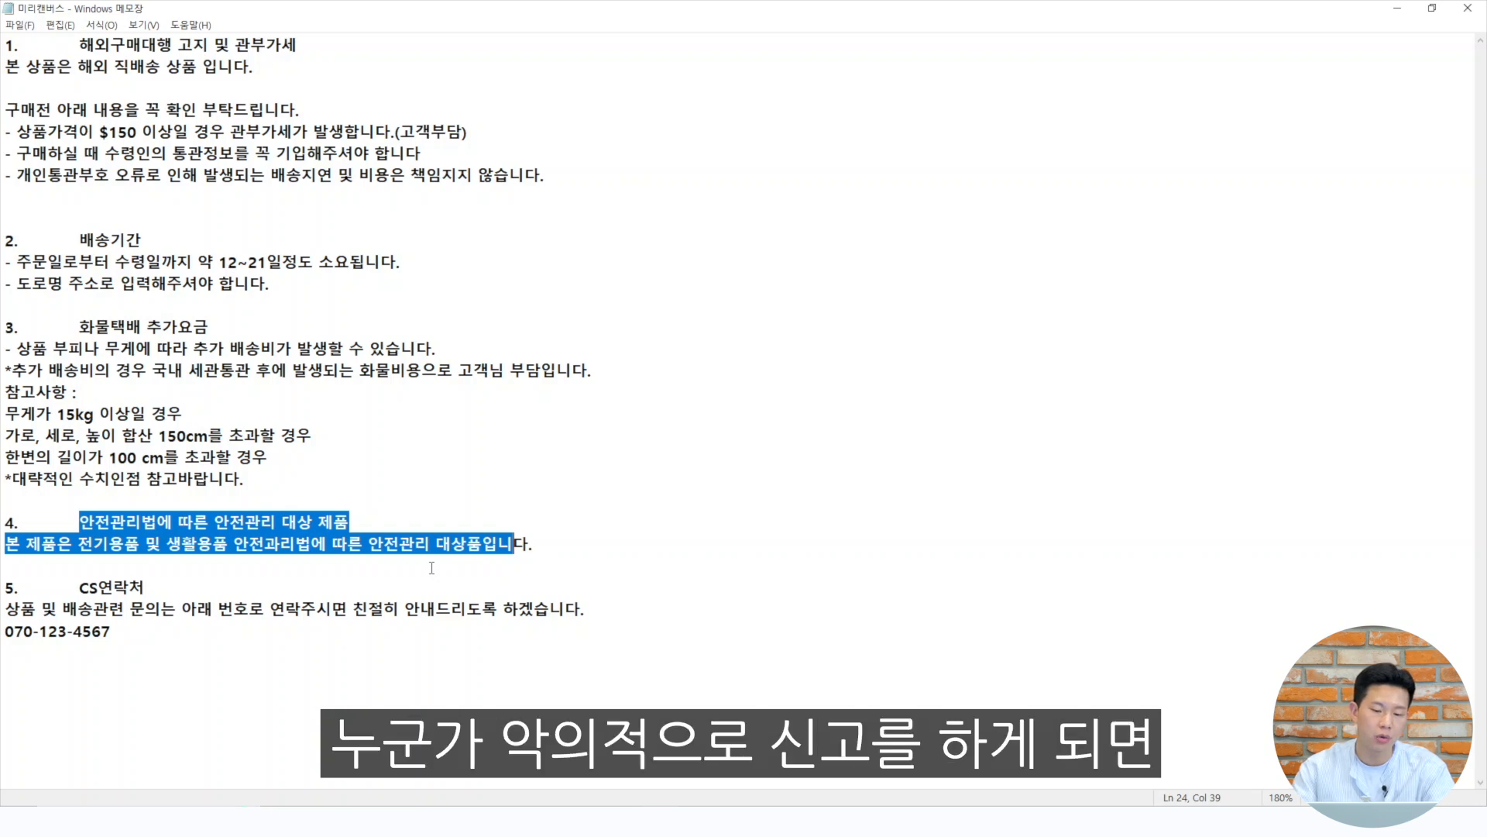
key(End)
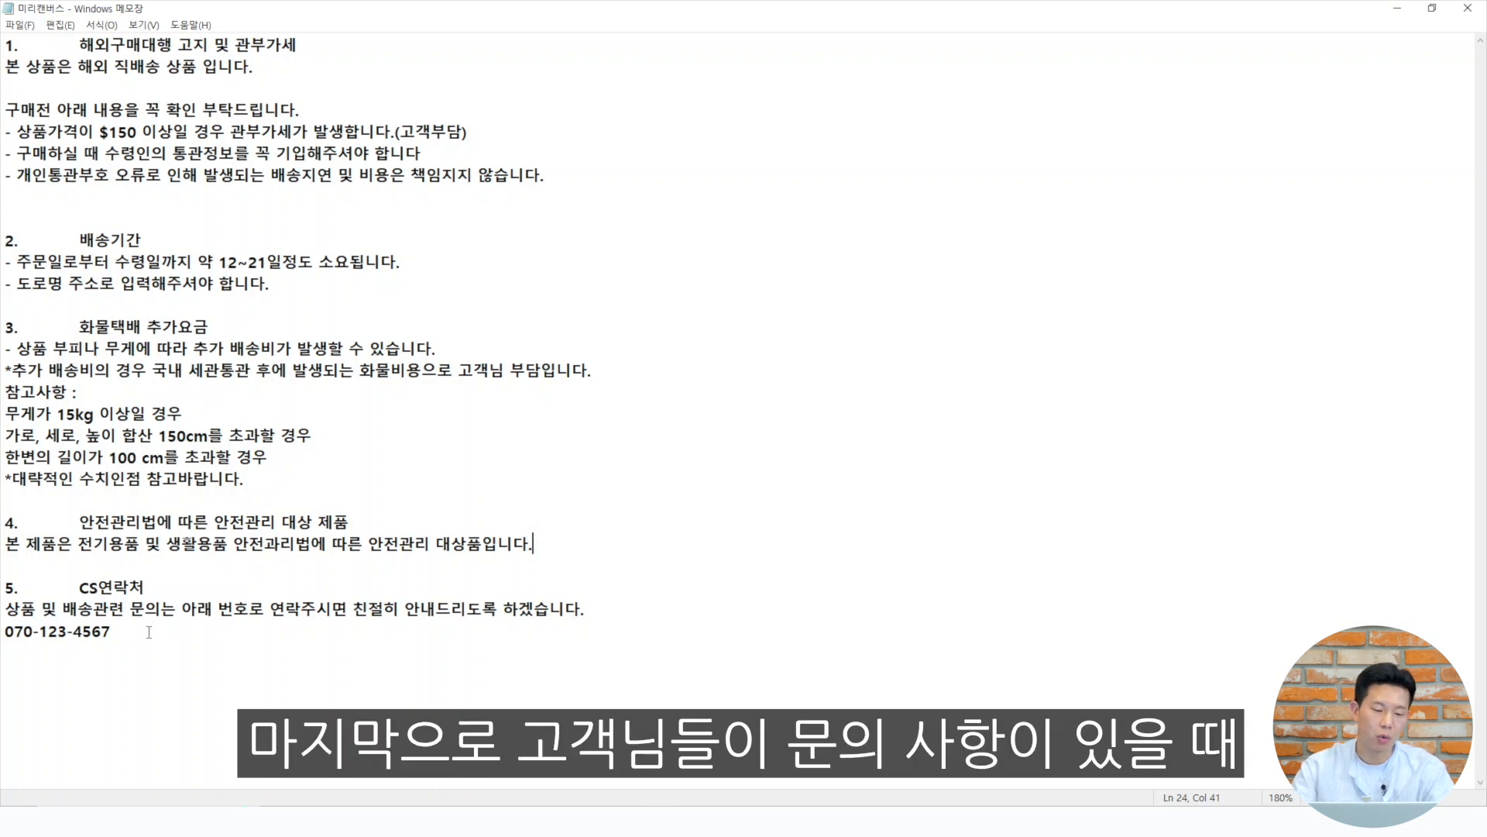
drag(146, 633, 91, 587)
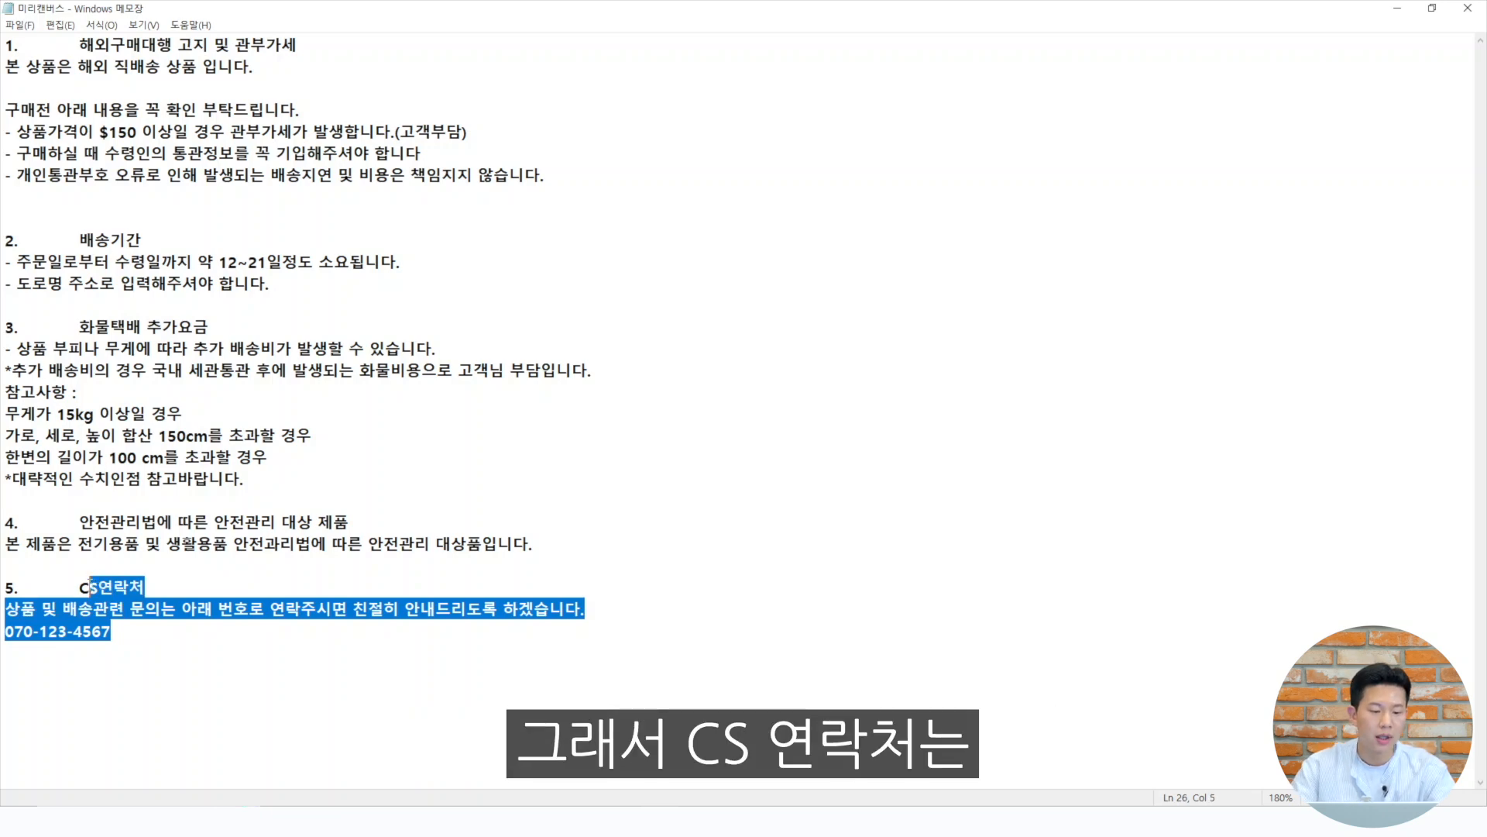
click(101, 632)
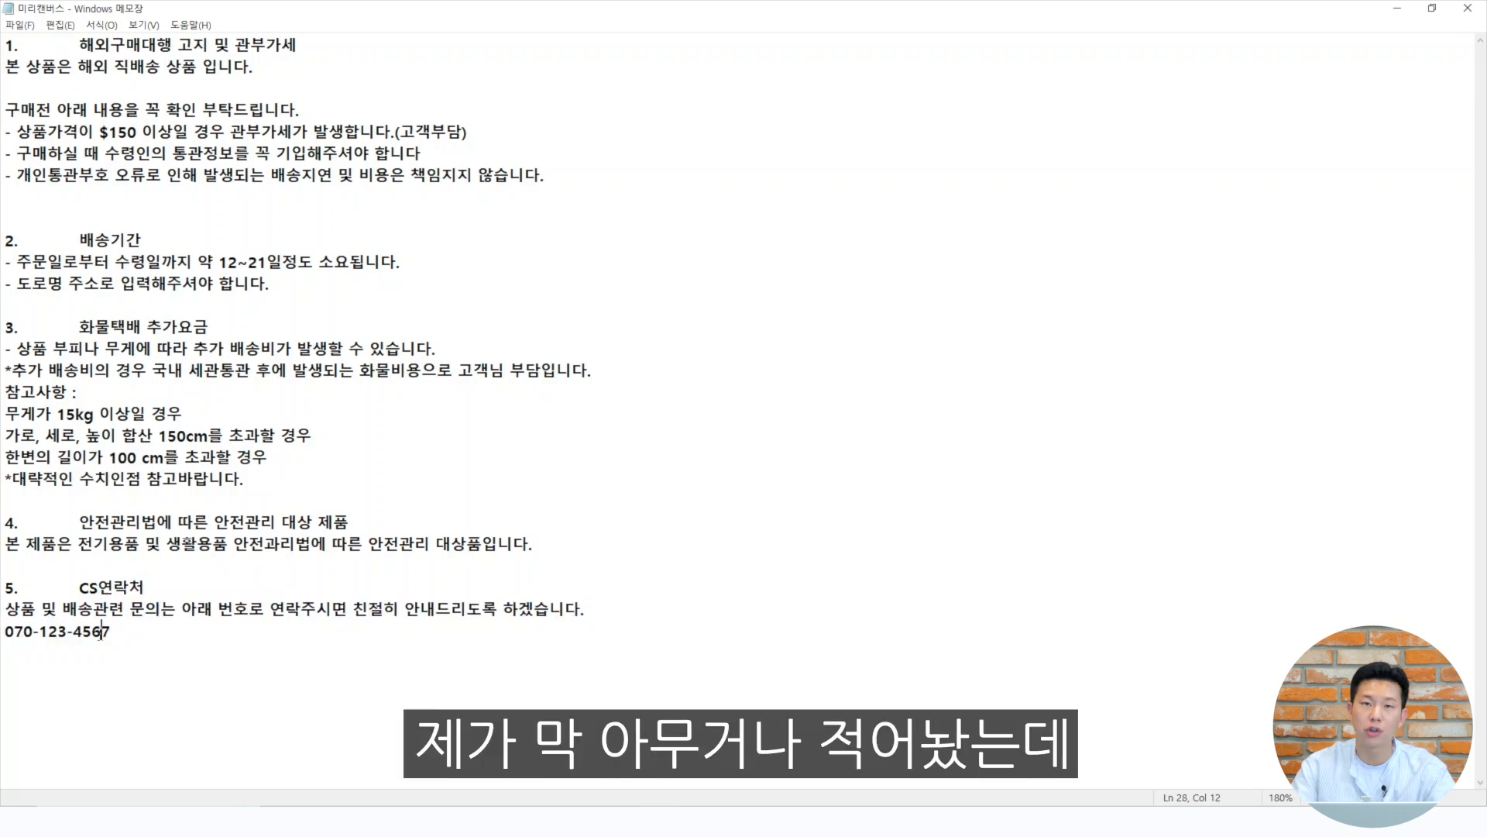
drag(79, 586, 153, 632)
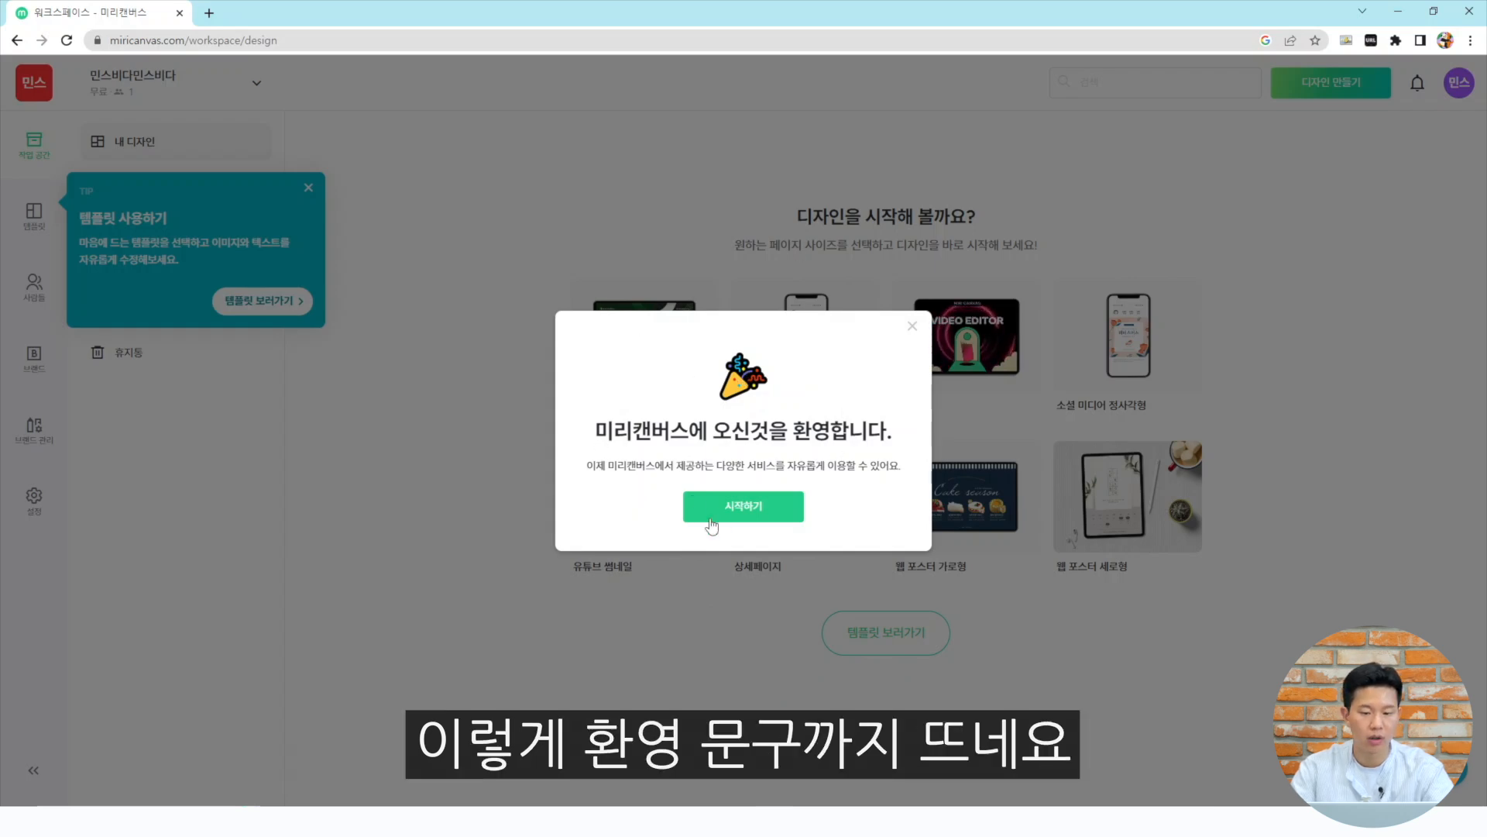
Dismiss the welcome dialog and the template tip in the workspace
click(742, 505)
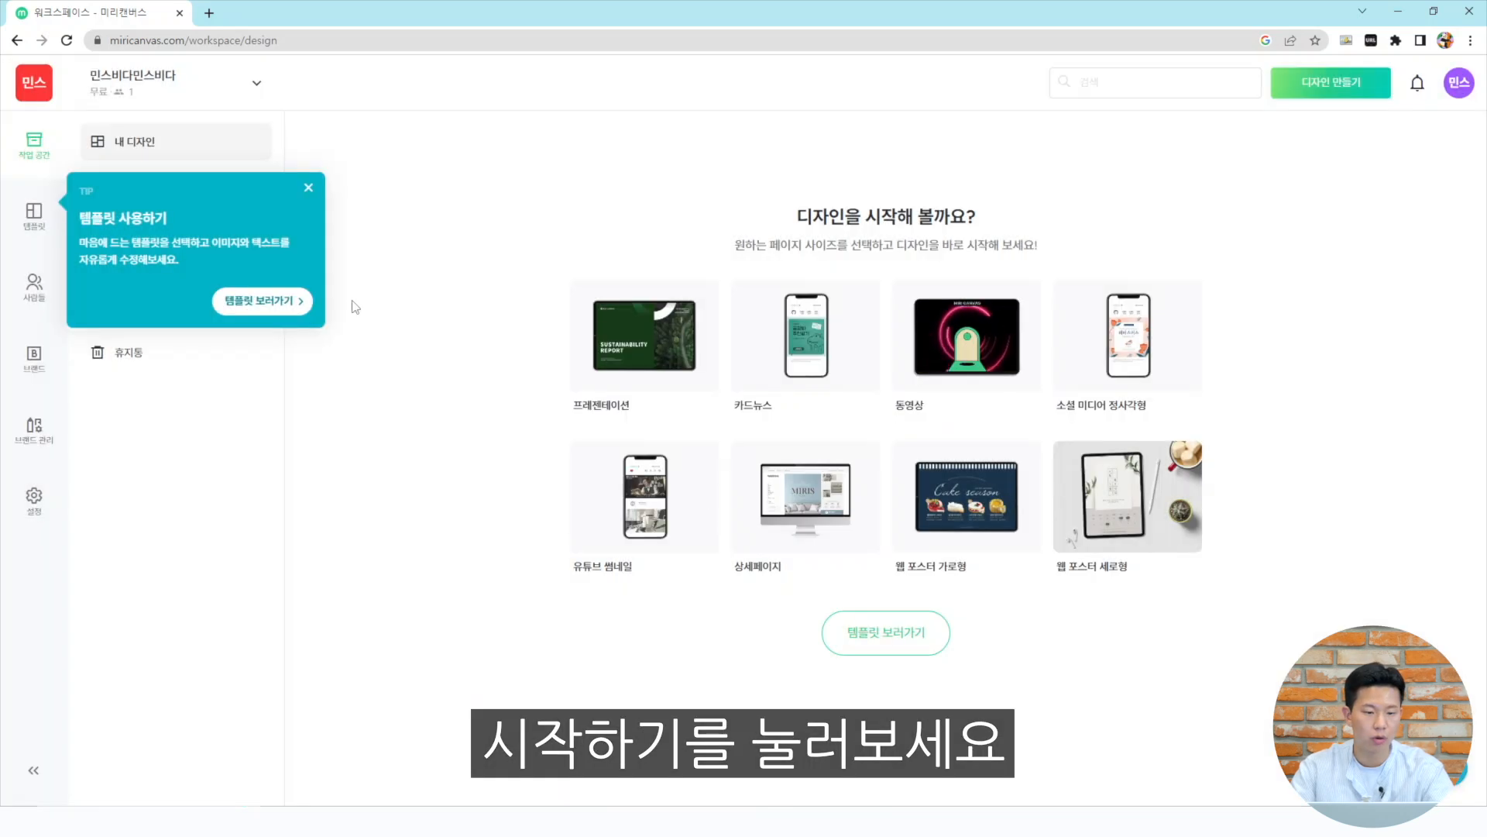
click(308, 188)
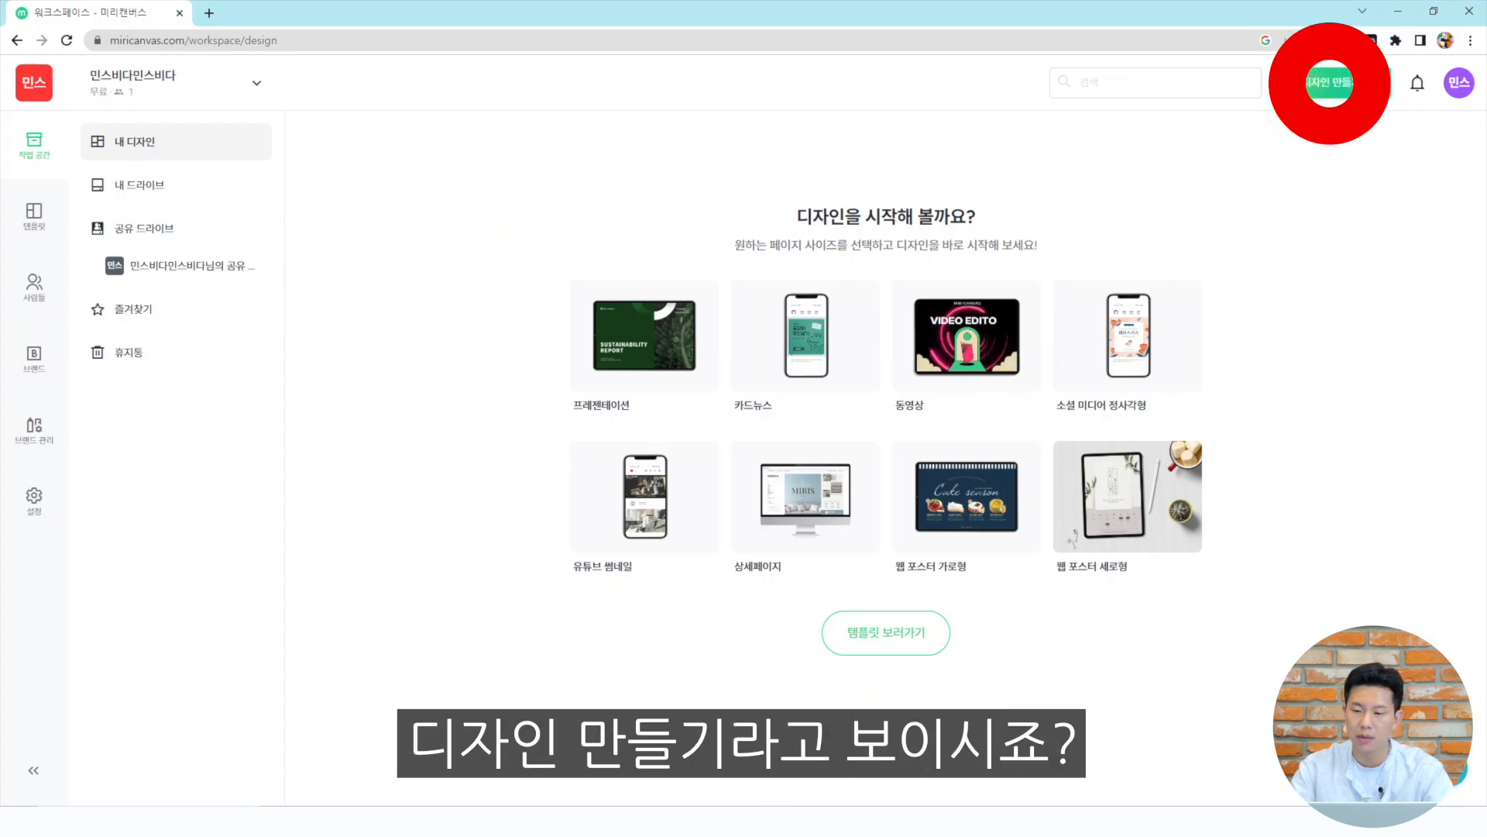
Create a new custom-size design of 860 × 2500 px
click(1336, 85)
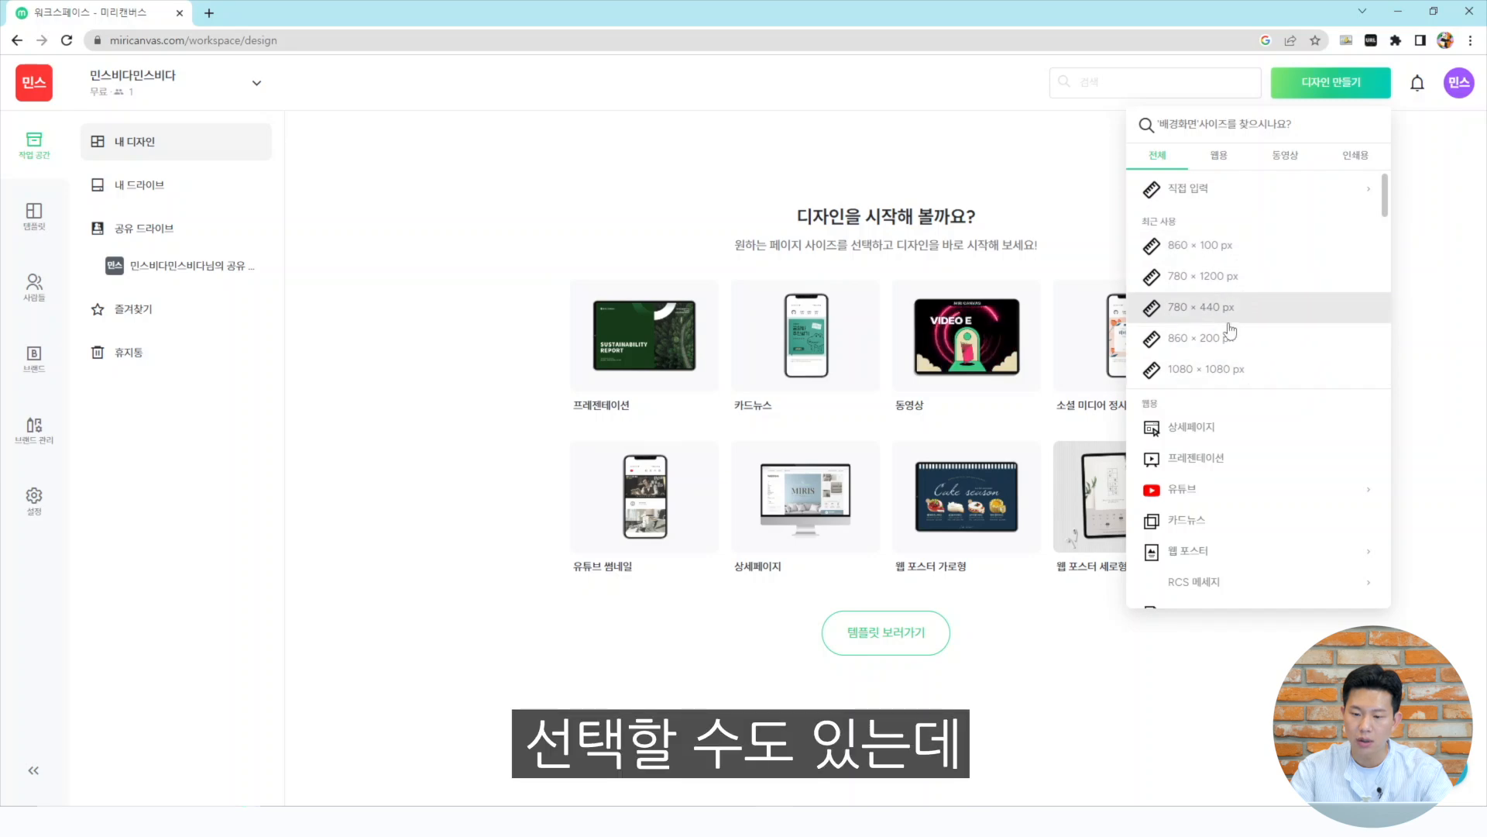
click(1206, 192)
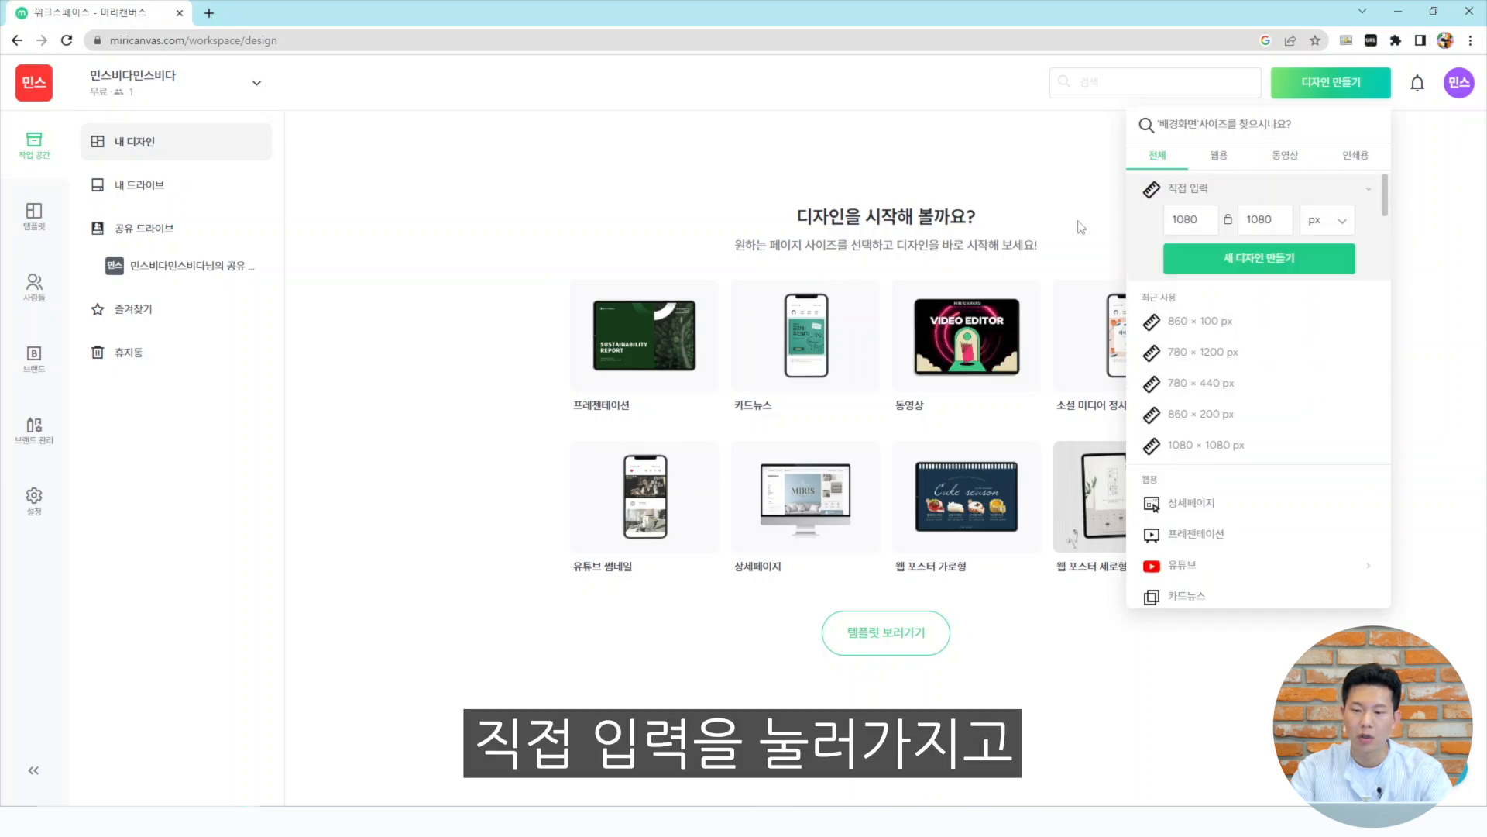
drag(1211, 221, 1027, 247)
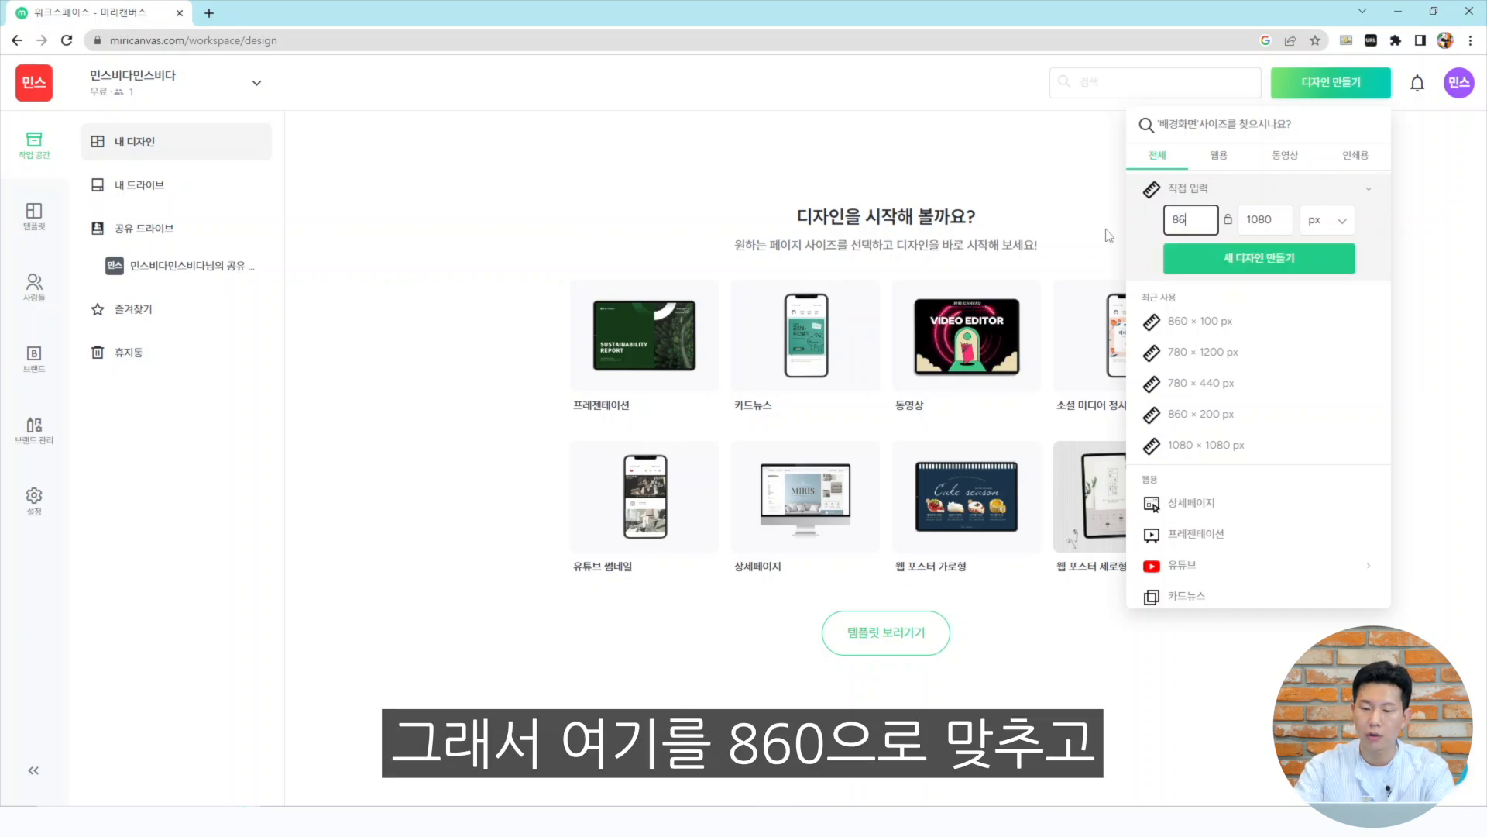
text(860)
key(Tab)
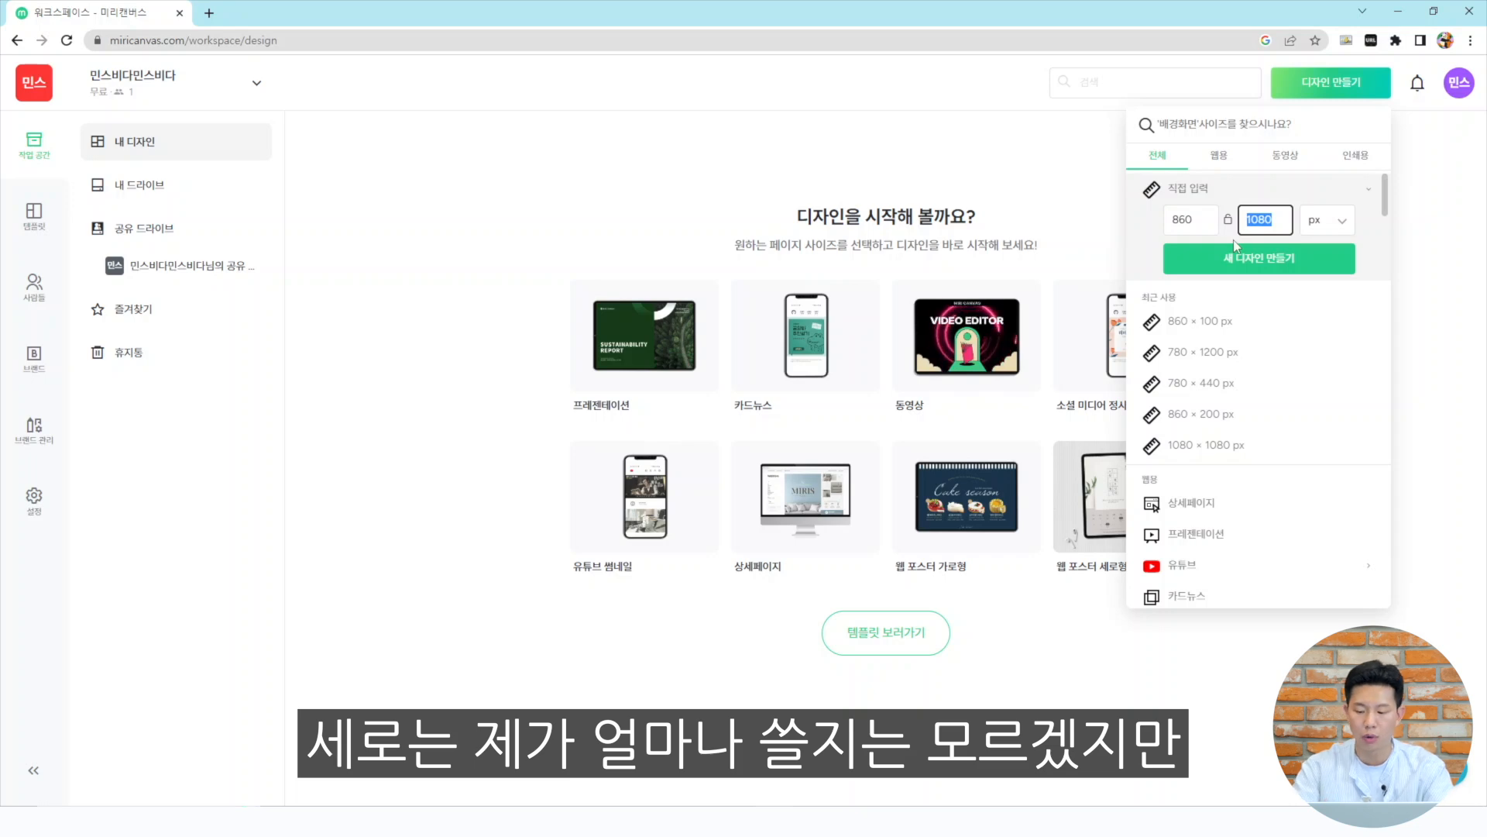
text(2500)
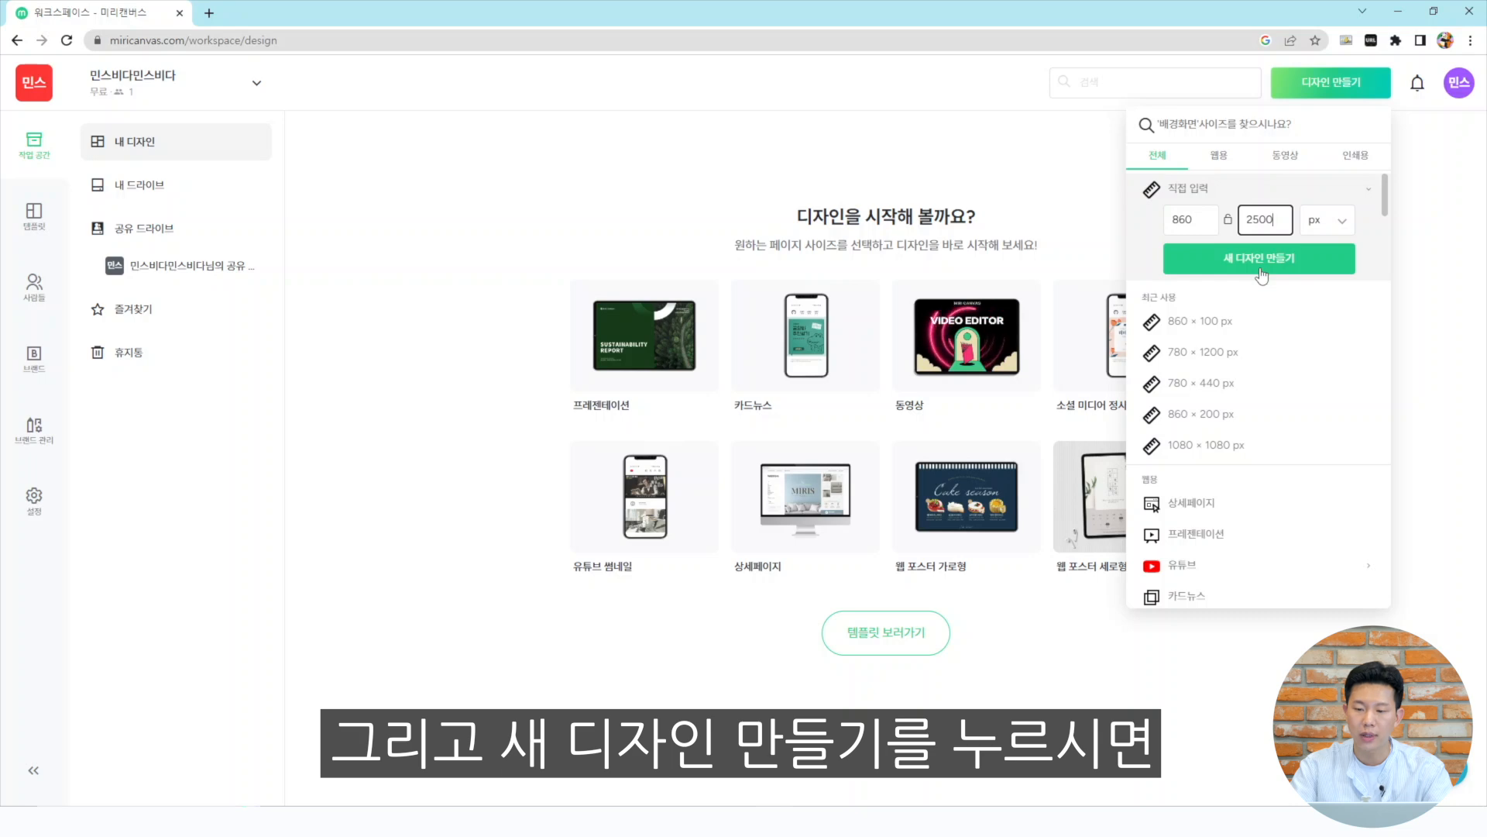
click(1277, 268)
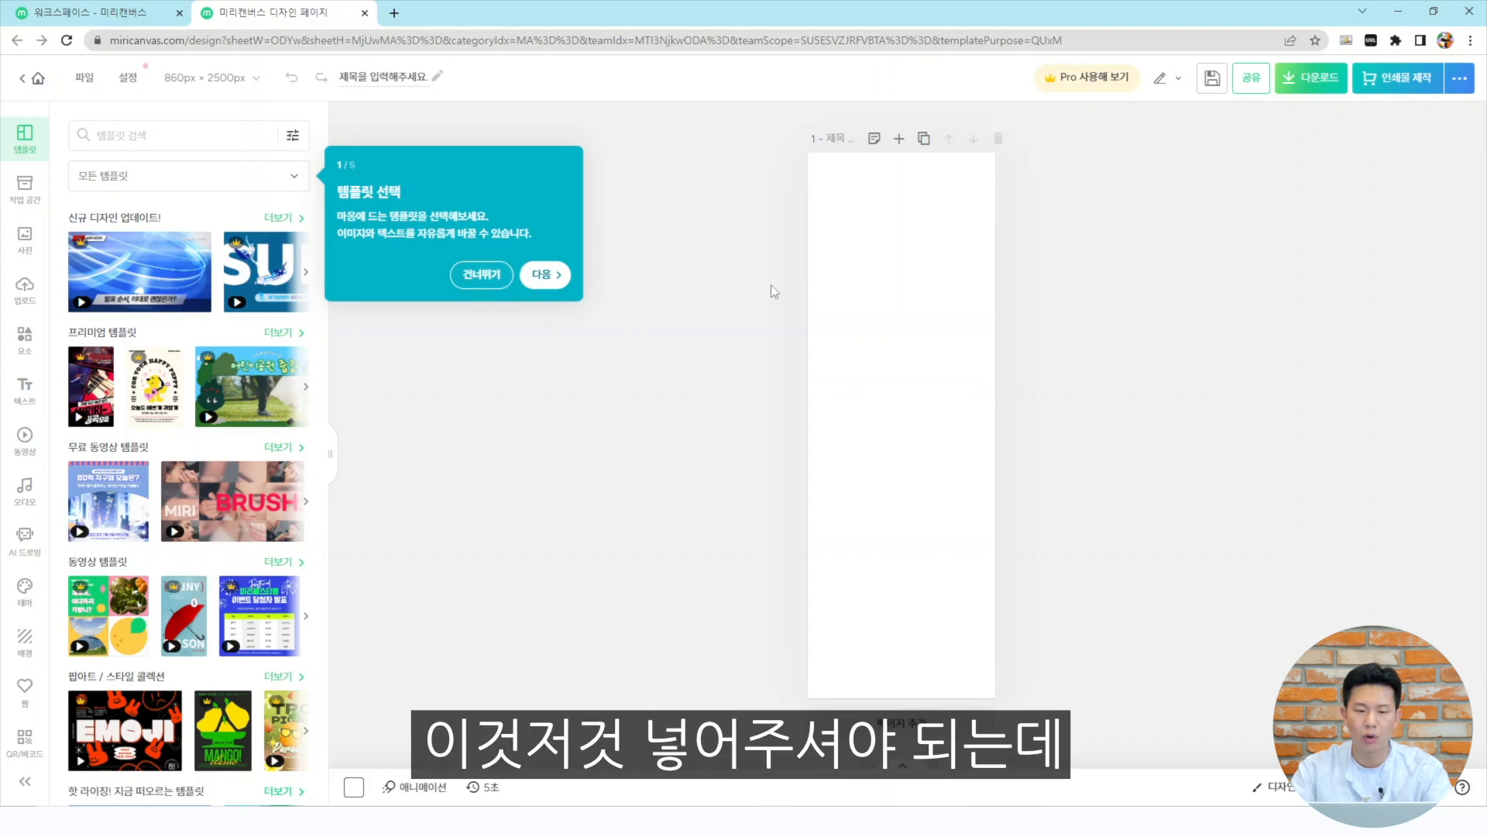
Skip the editor tour and browse the Elements categories such as illustrations, lines, charts and tables
click(565, 277)
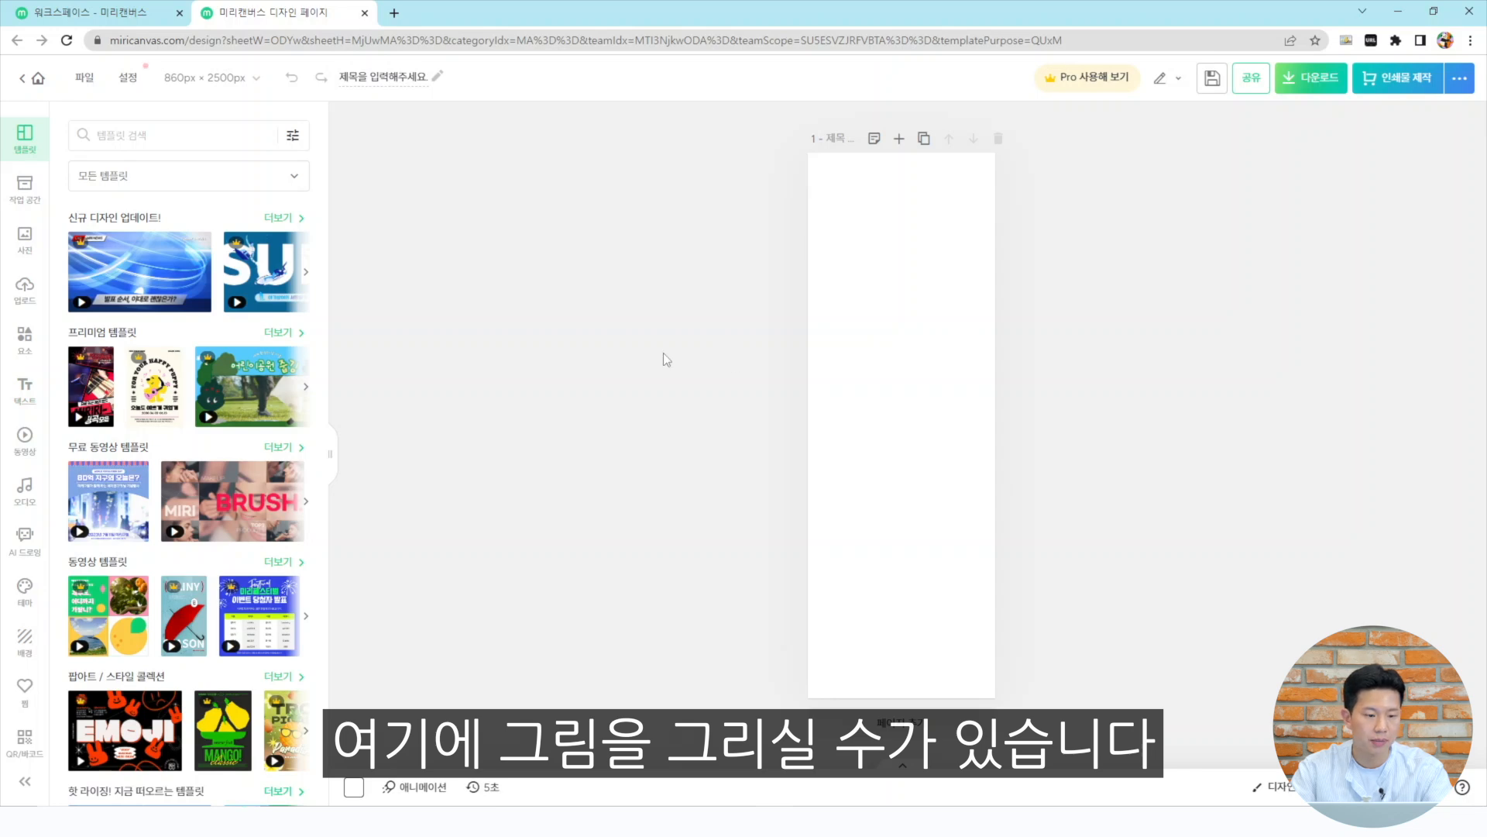
click(22, 341)
click(178, 175)
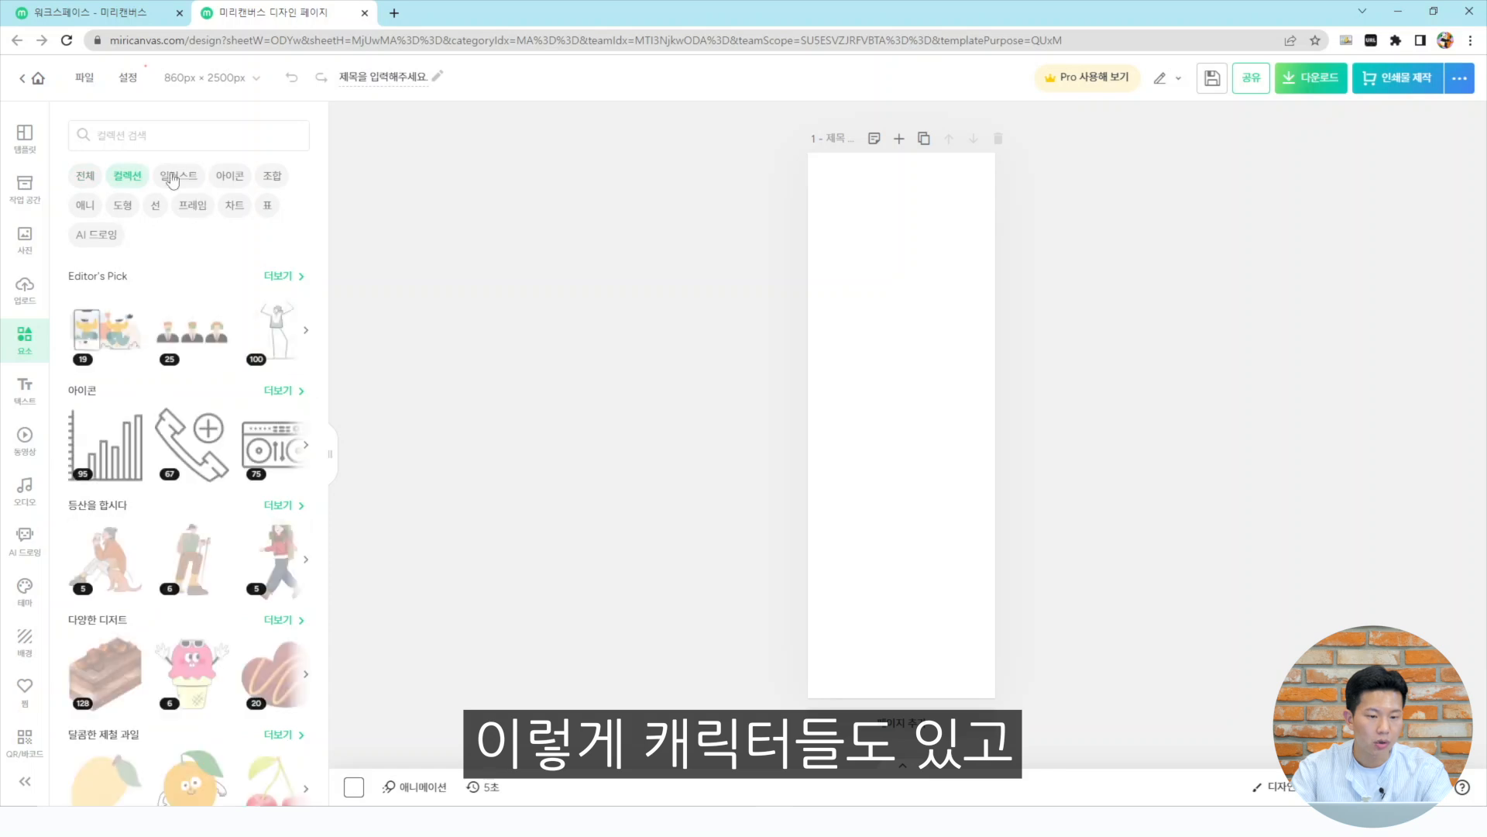
click(155, 206)
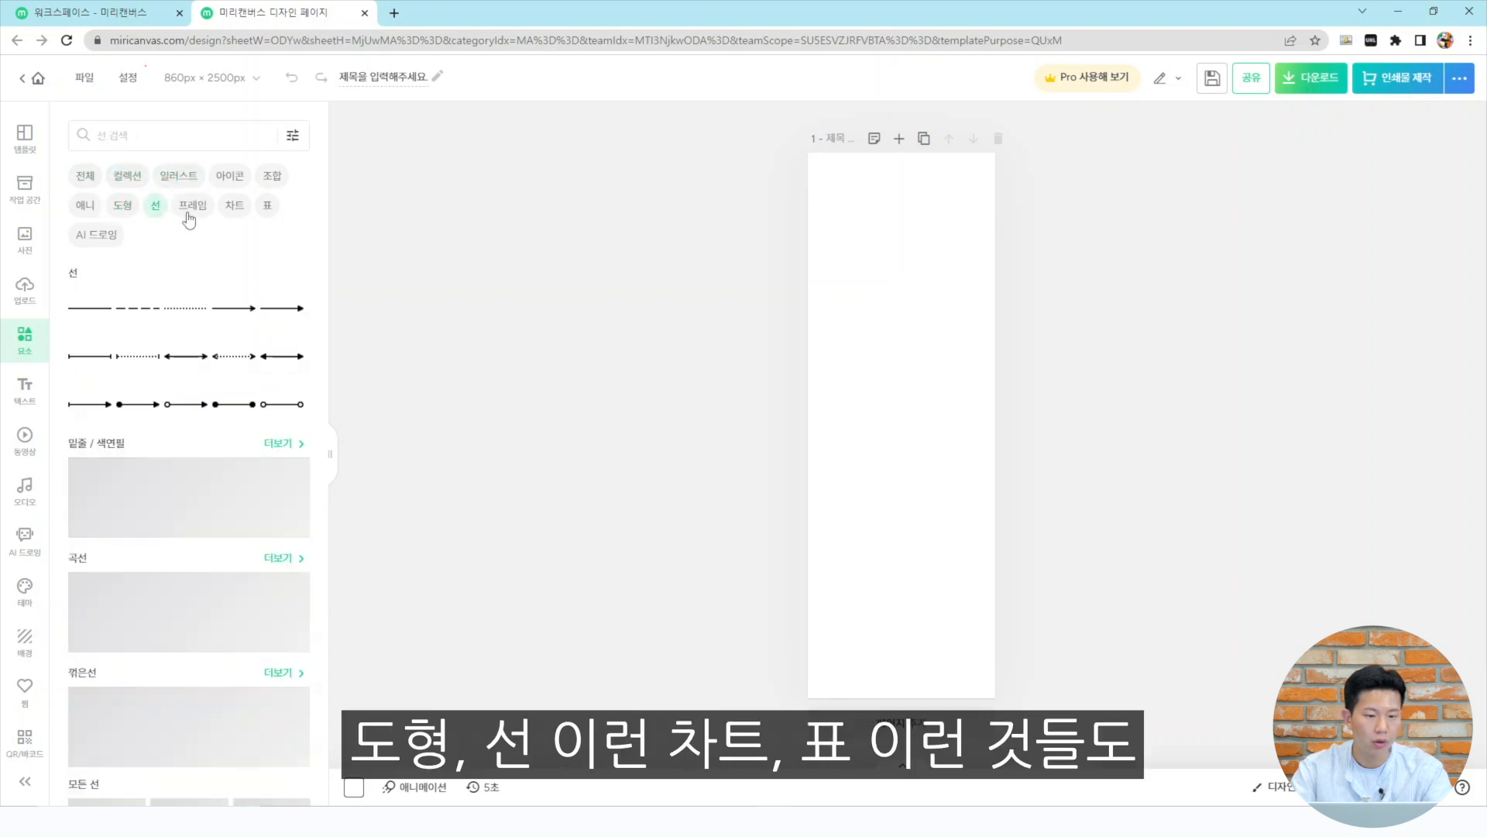
click(234, 205)
click(267, 206)
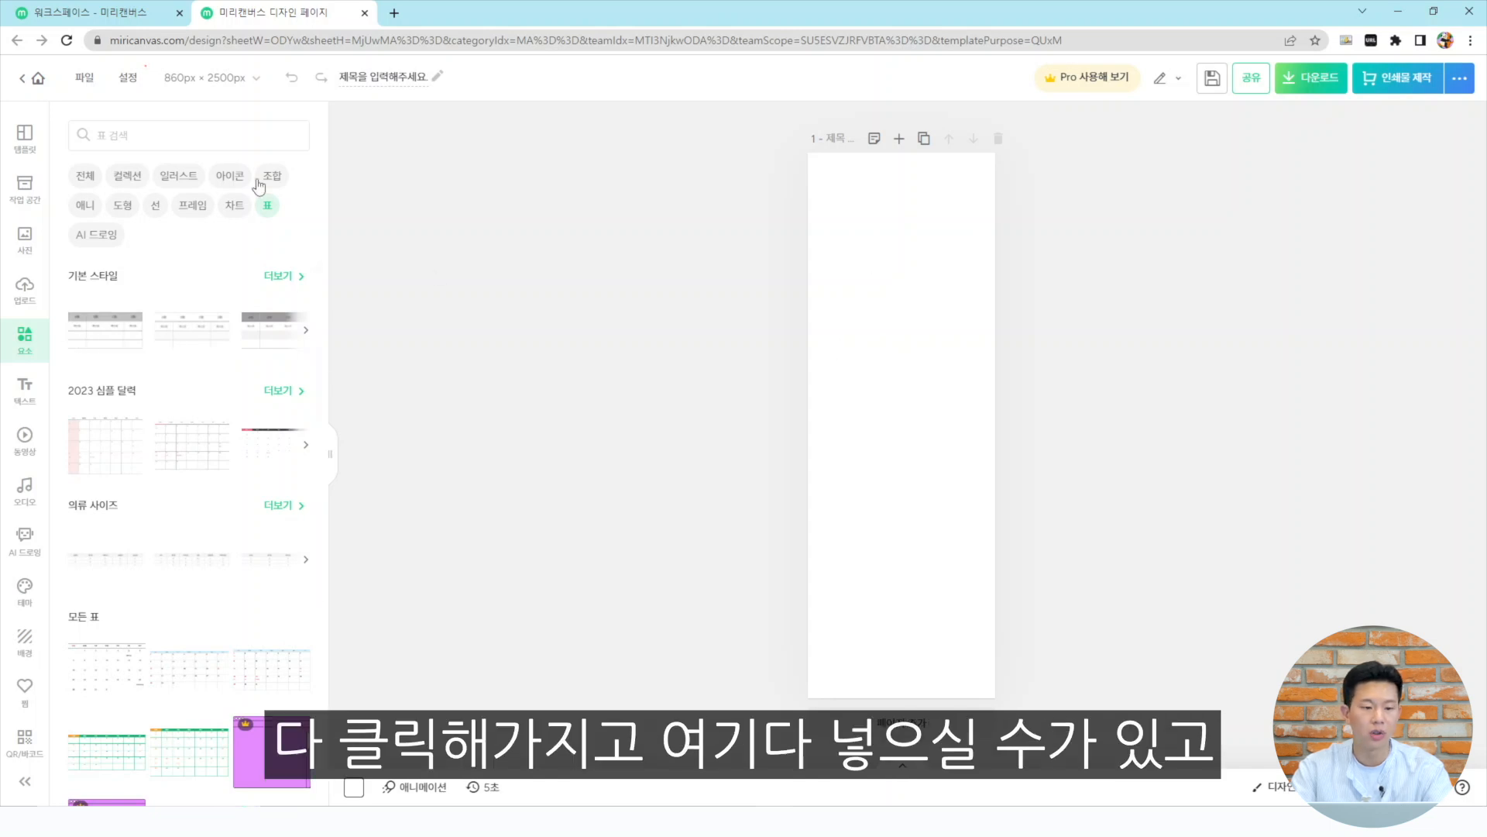
Search the elements for the suggested keyword 군인
click(187, 139)
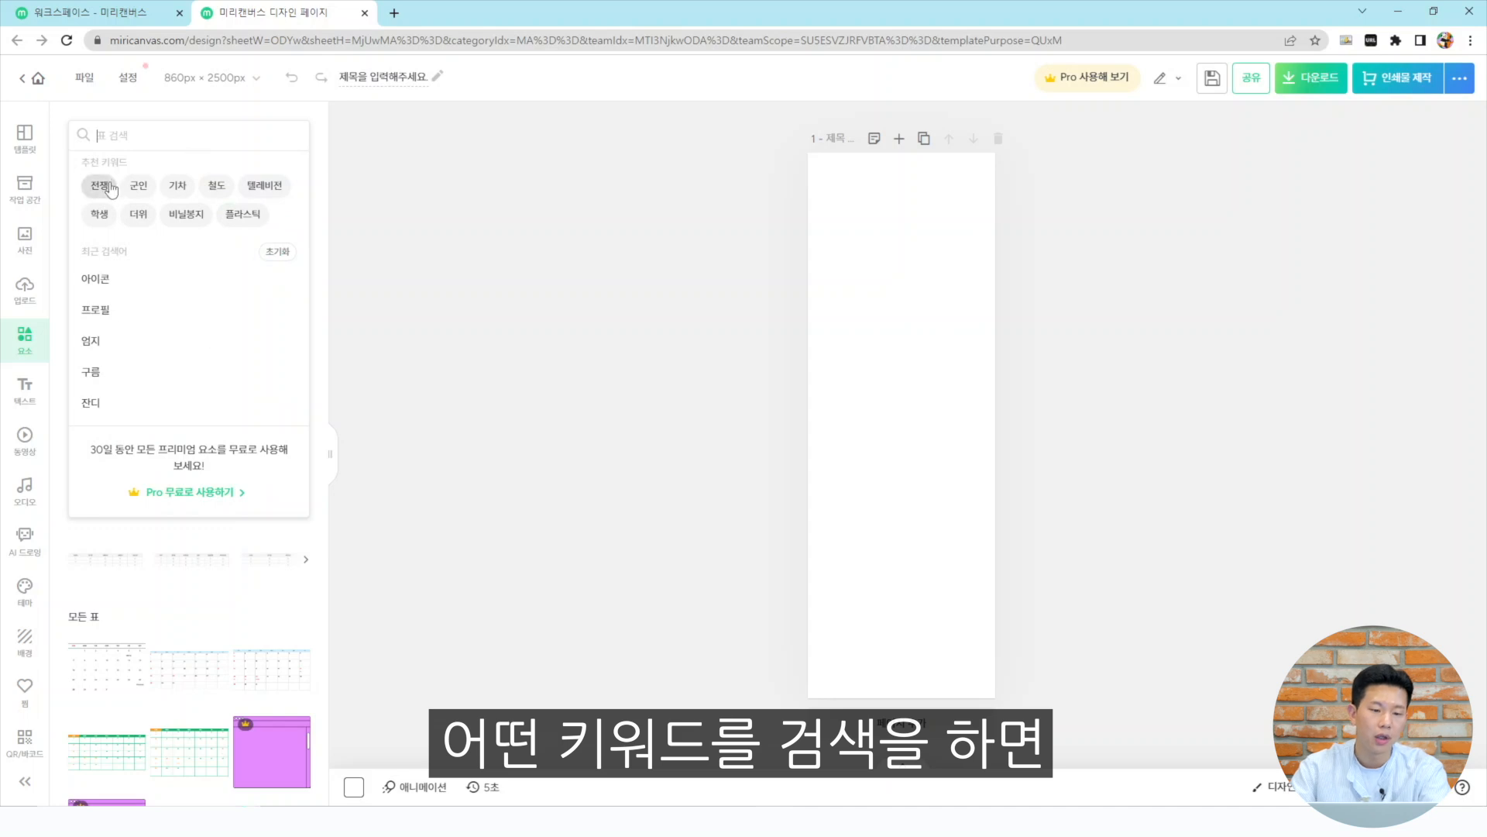
click(138, 186)
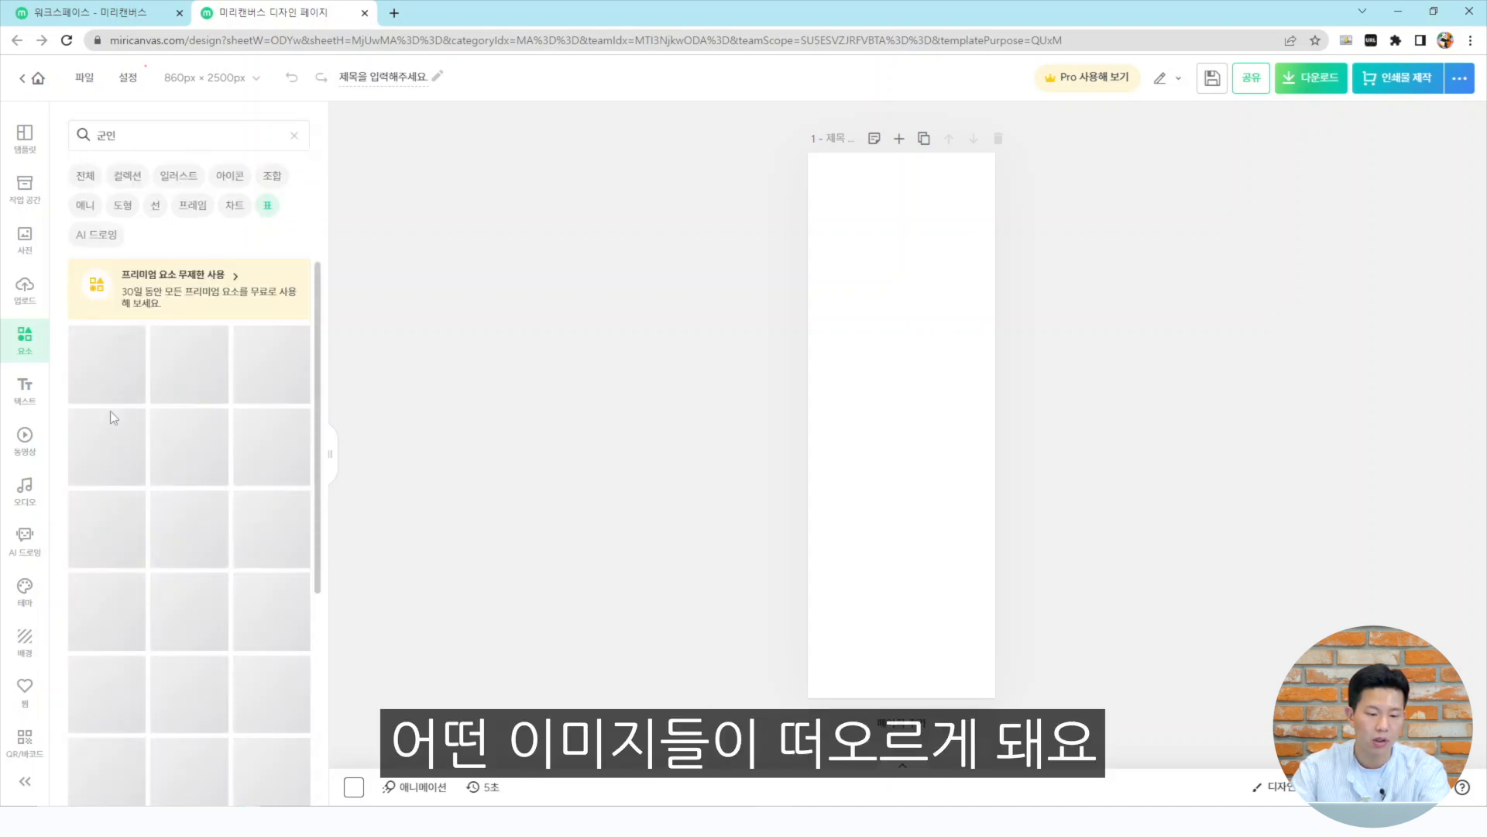
click(163, 136)
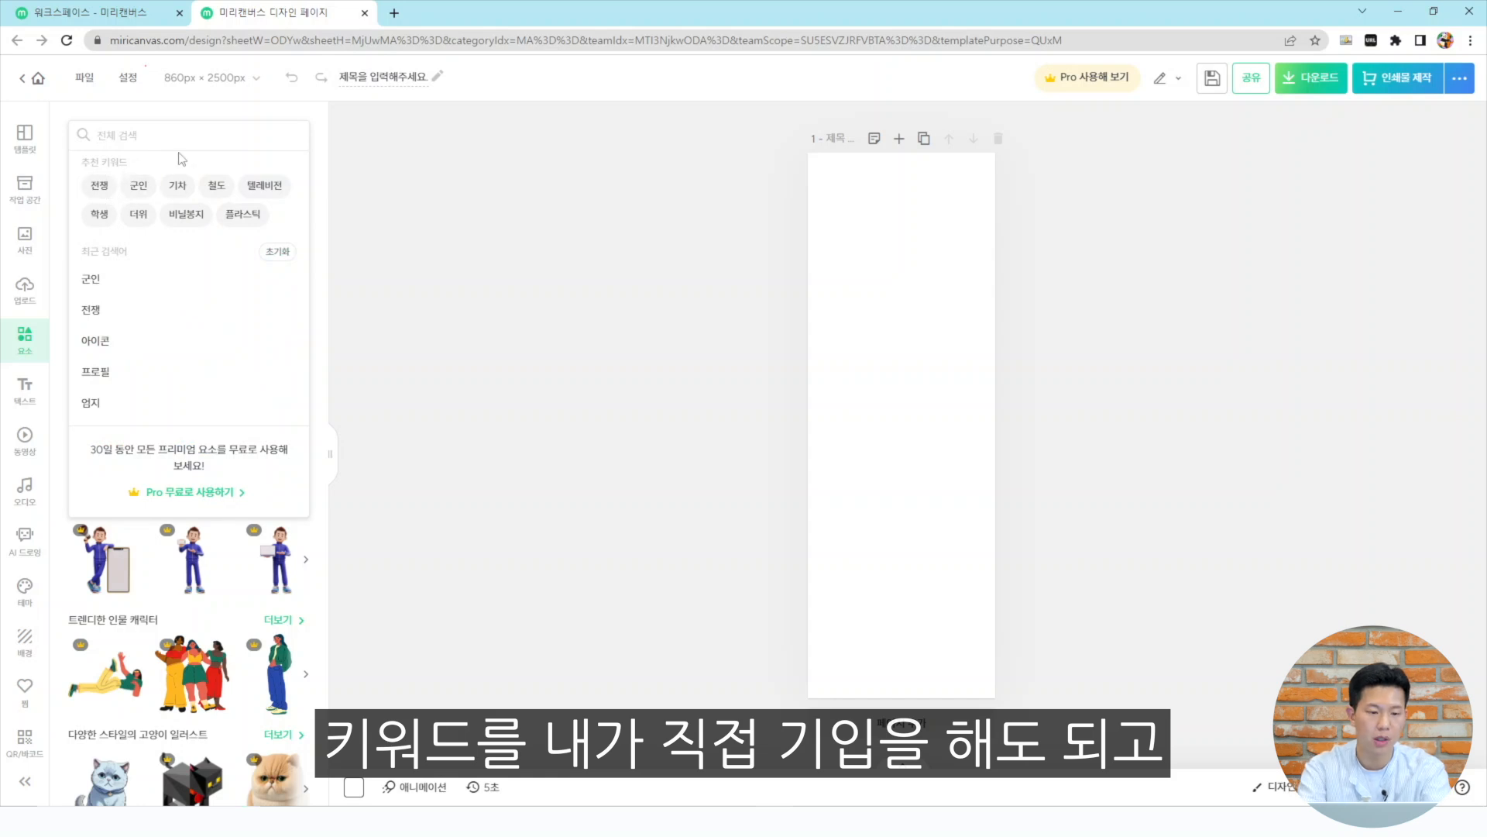
text(ㄱ이에)
key(BackSpace)
key(BackSpace)
key(BackSpace)
click(140, 186)
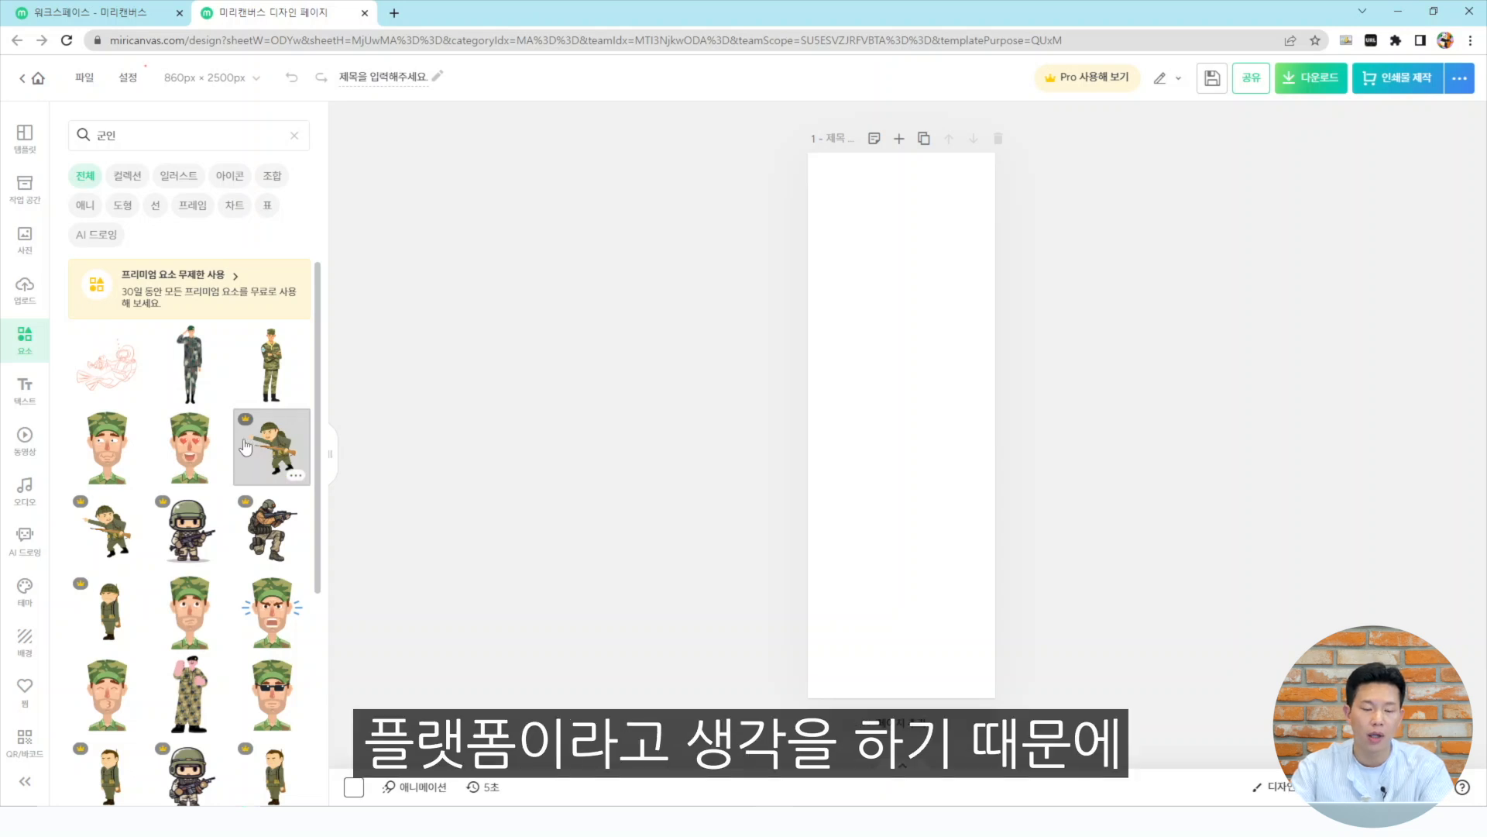
Add a soldier character to the canvas, move it up, and delete it again
click(197, 618)
drag(903, 461, 889, 324)
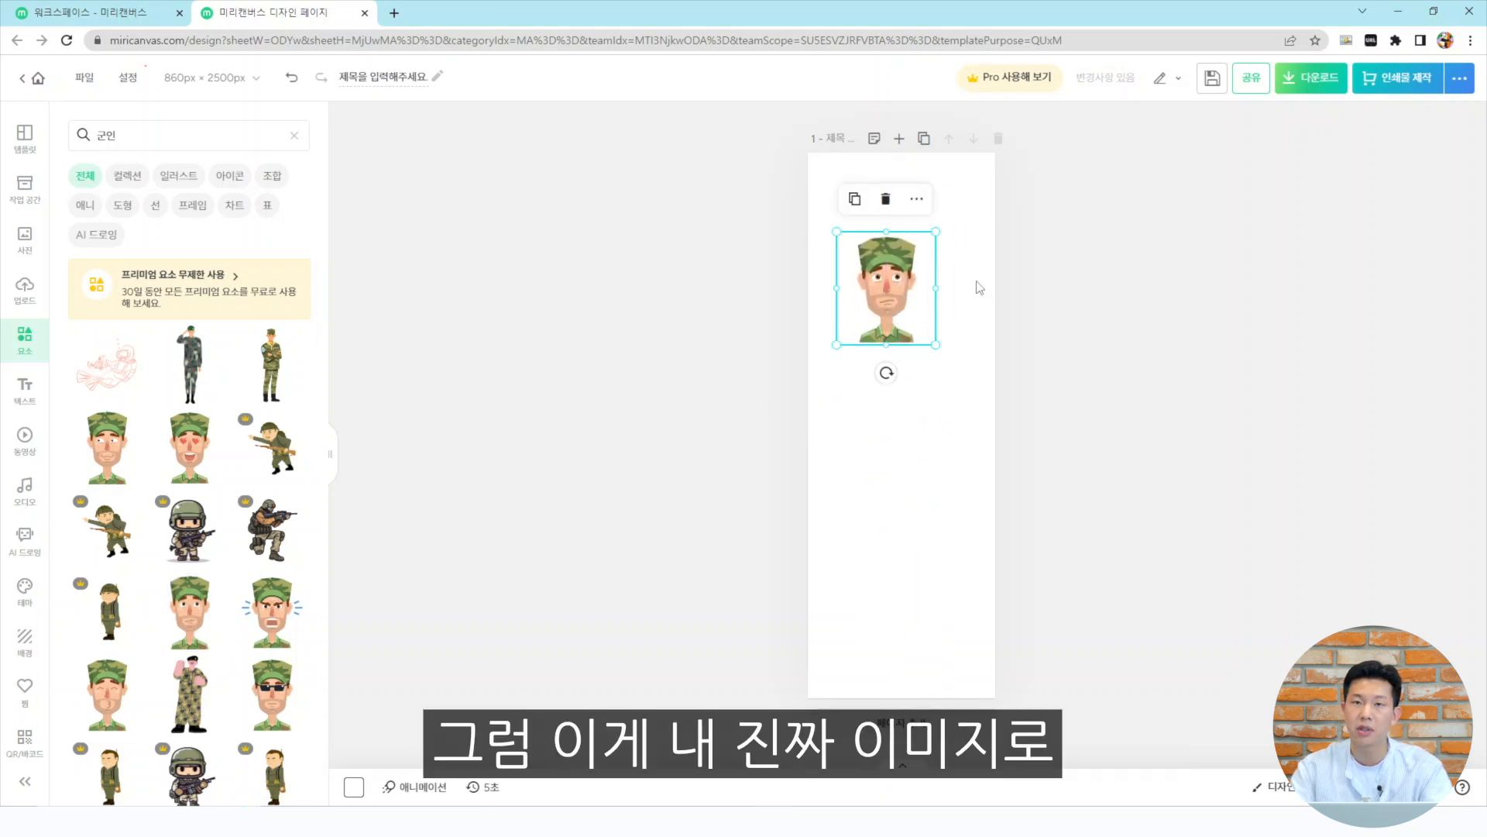
key(Delete)
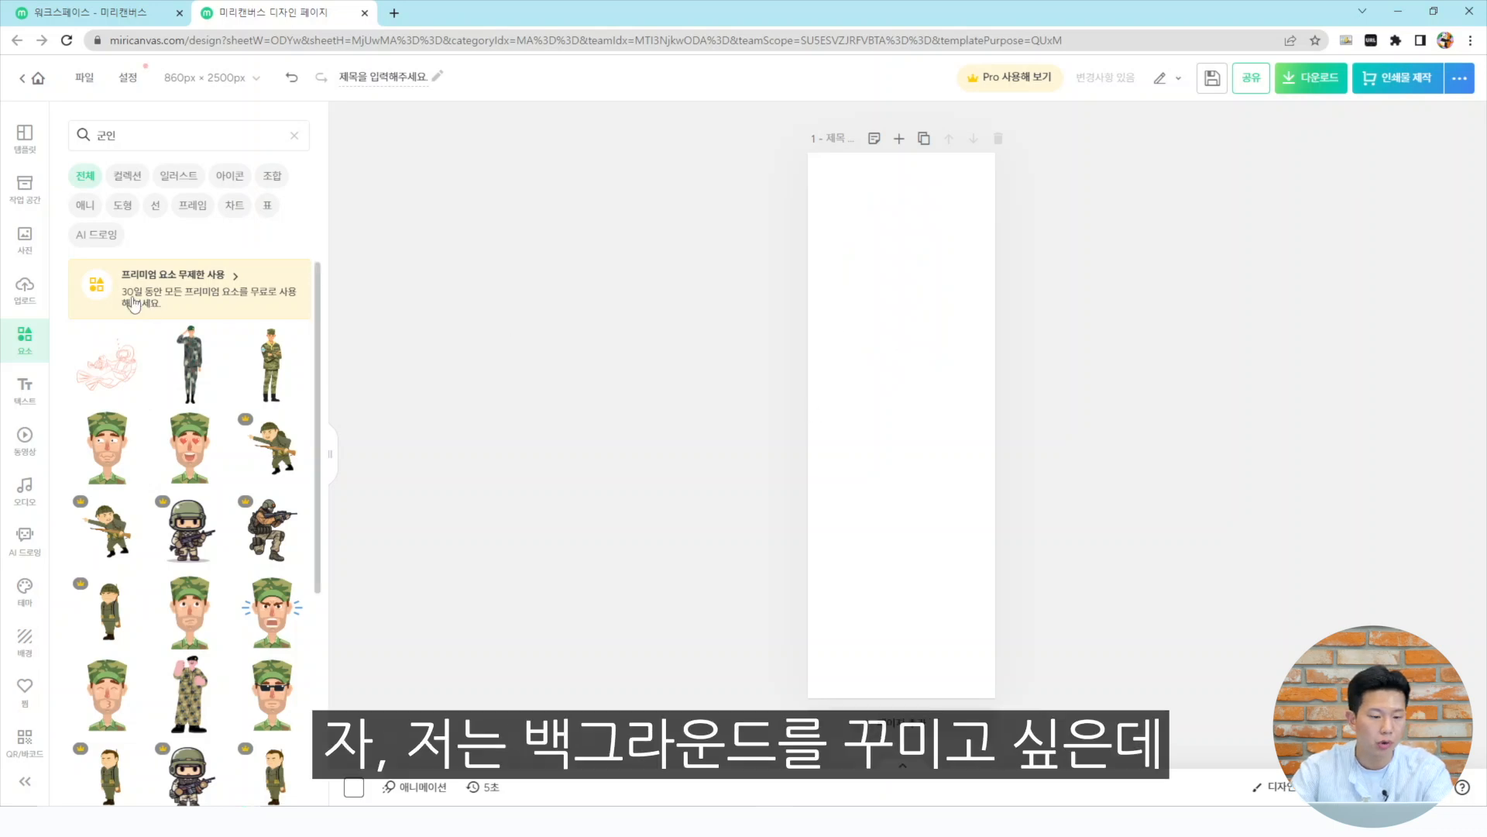
Add a large pale-yellow circle shape overlapping the page's top-left corner
click(122, 205)
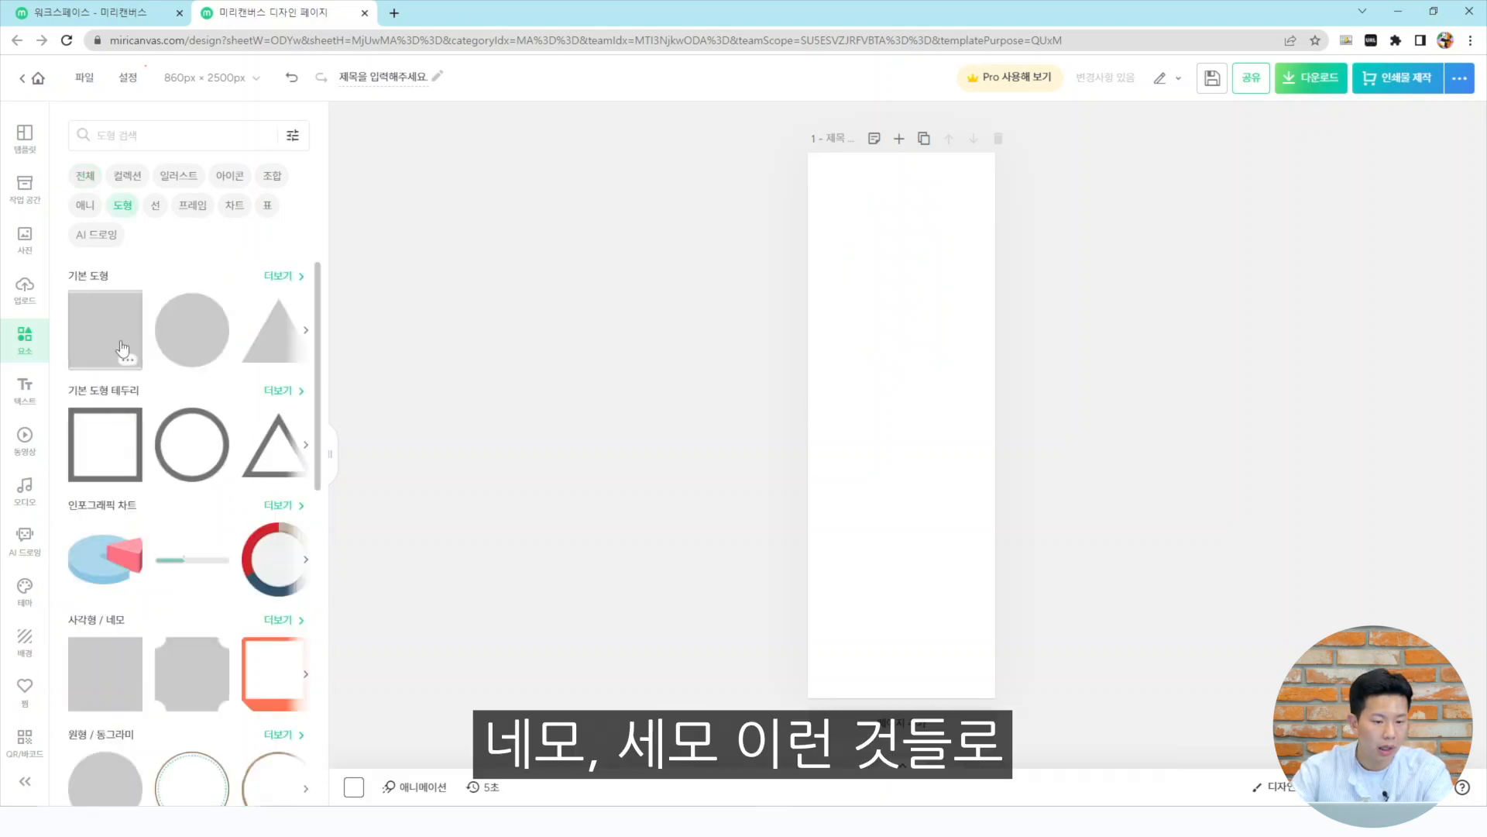
scroll(194, 426, down, 2)
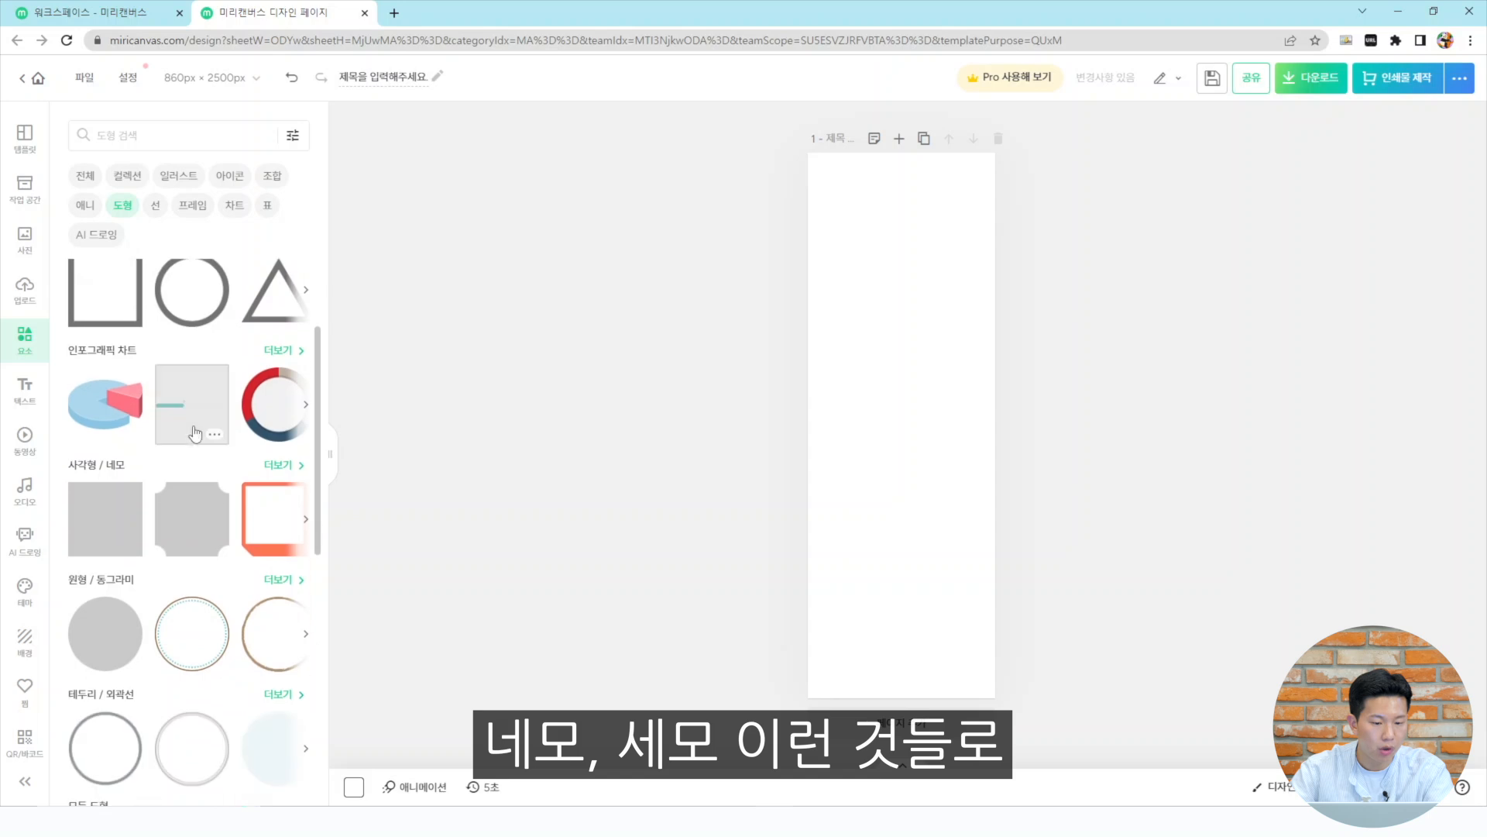
scroll(188, 463, down, 3)
scroll(189, 463, up, 2)
click(104, 505)
drag(901, 426, 852, 198)
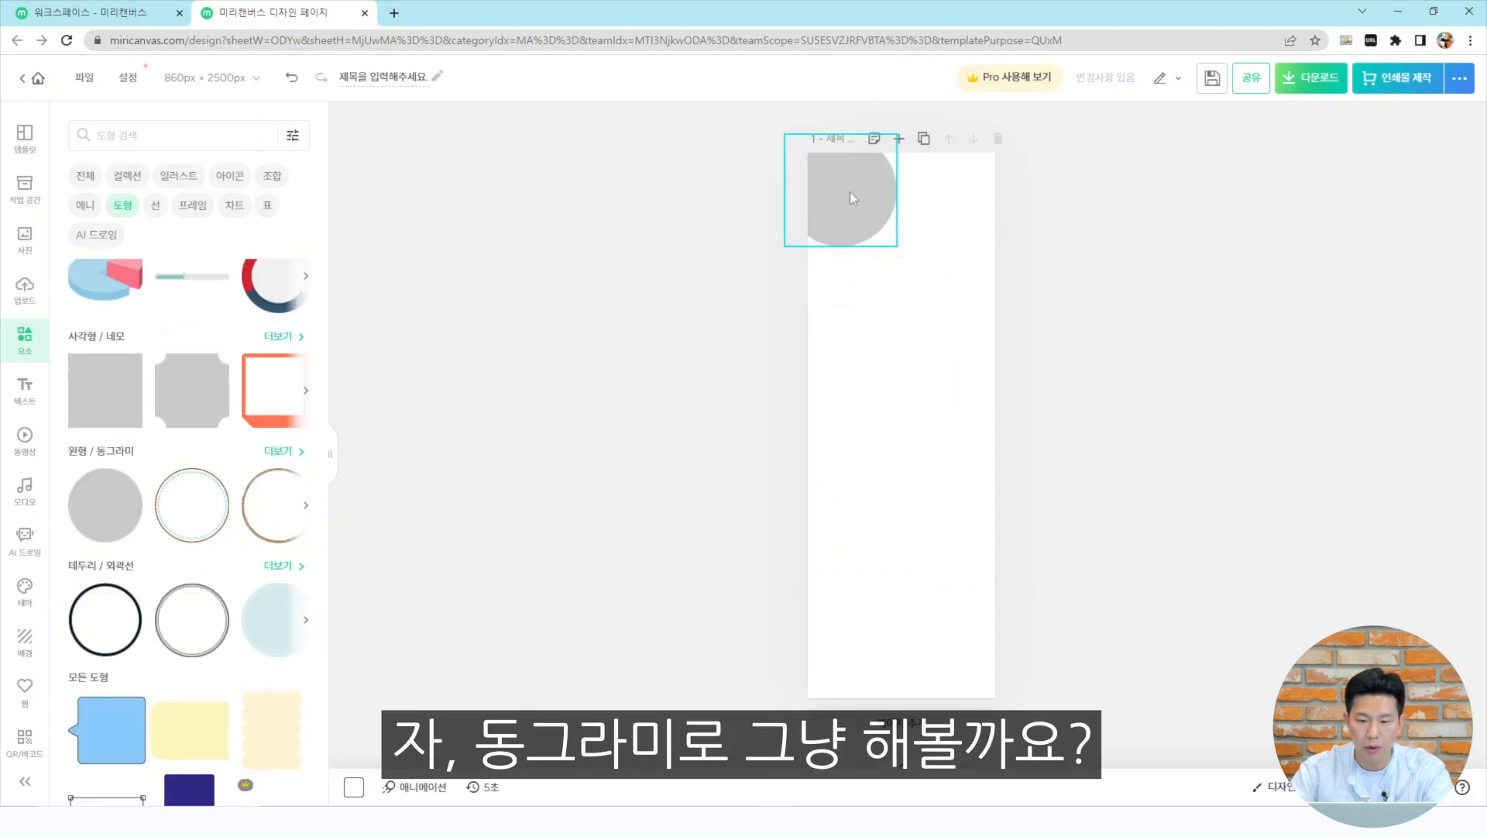
drag(896, 244, 877, 281)
click(1035, 337)
click(860, 263)
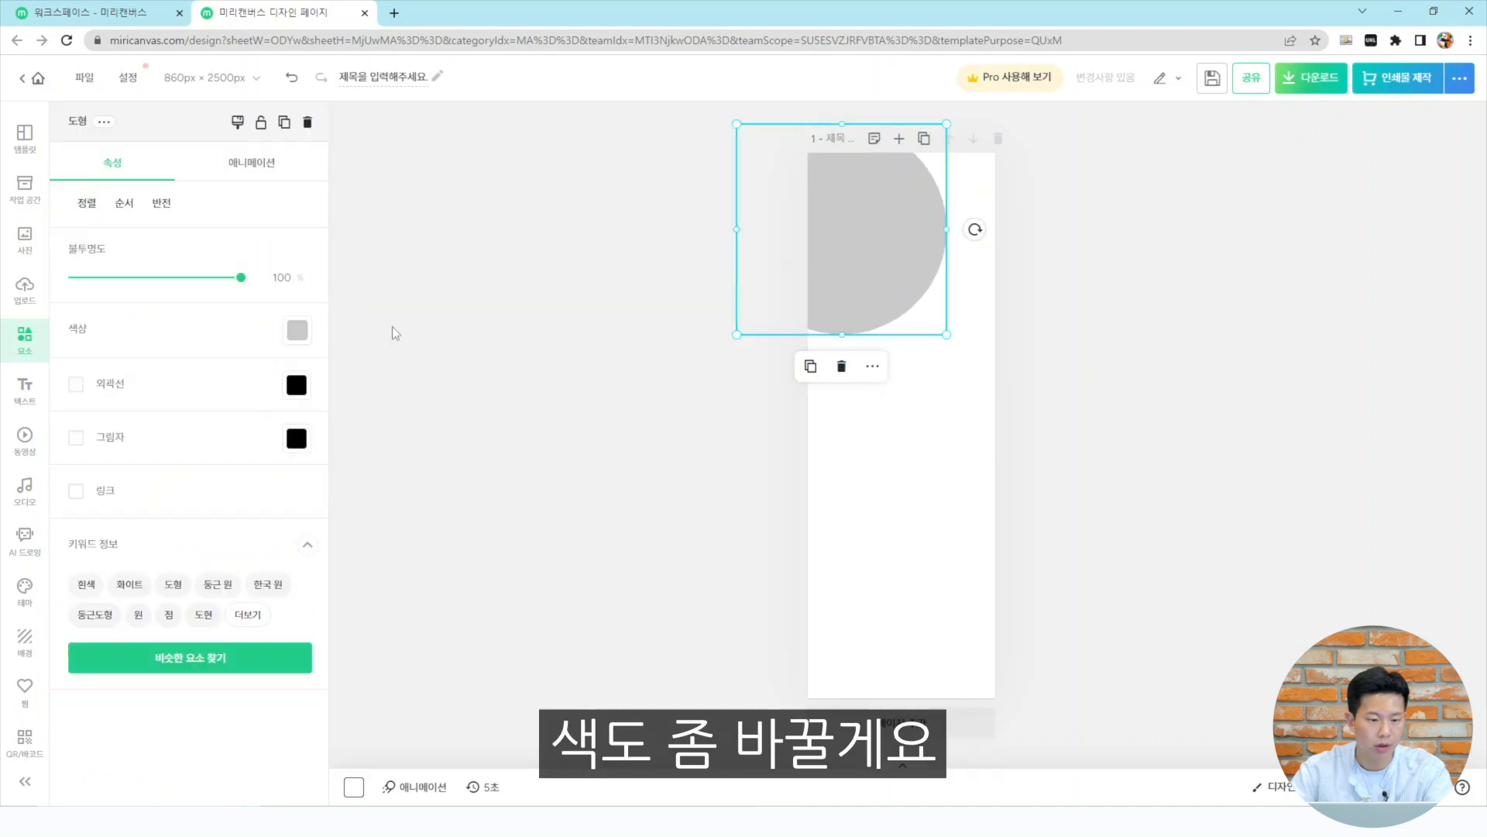
click(297, 330)
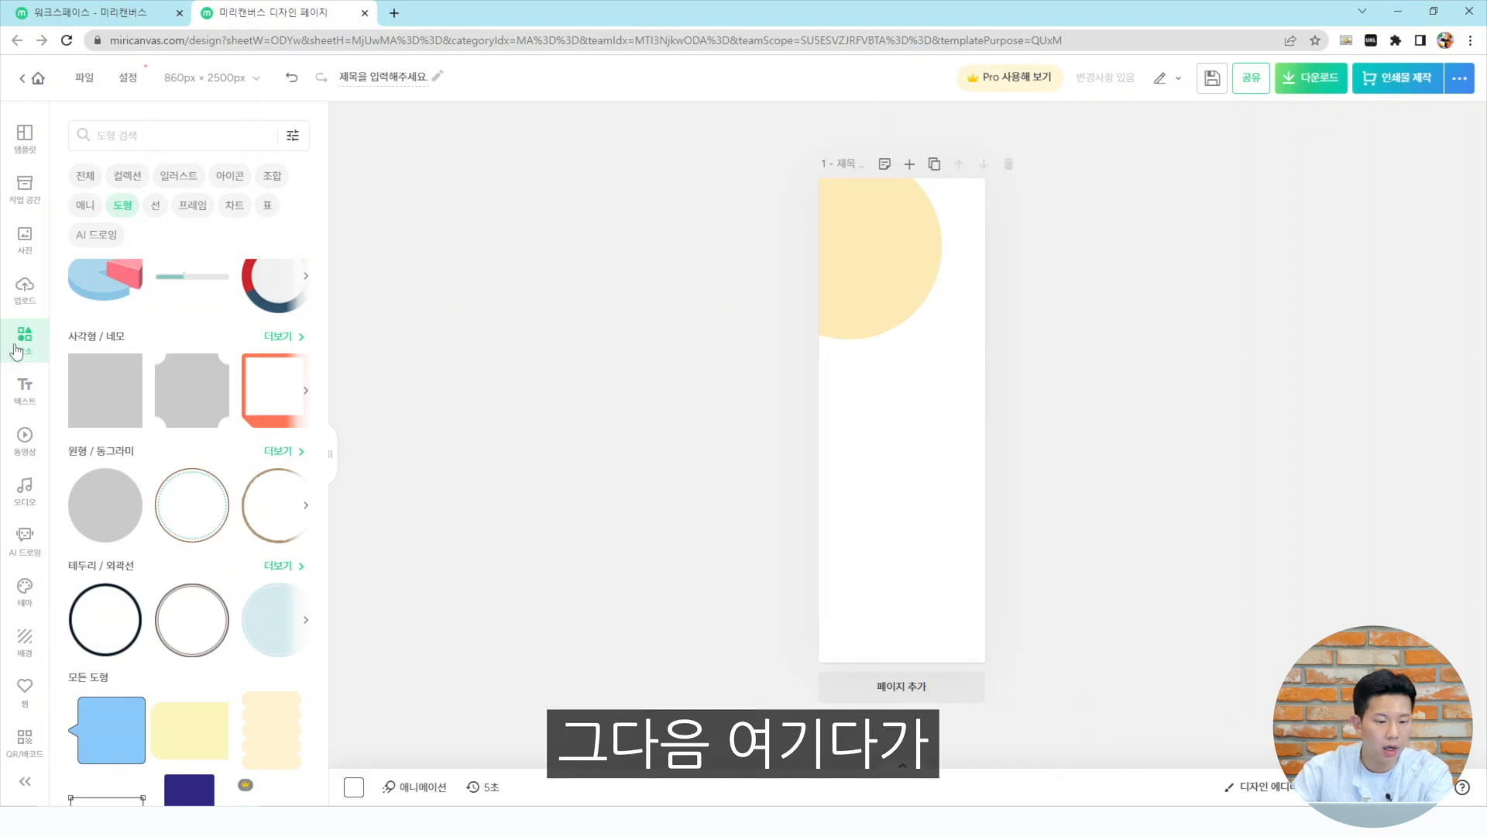
Add a title text box and move it near the top of the page below the circle
click(28, 388)
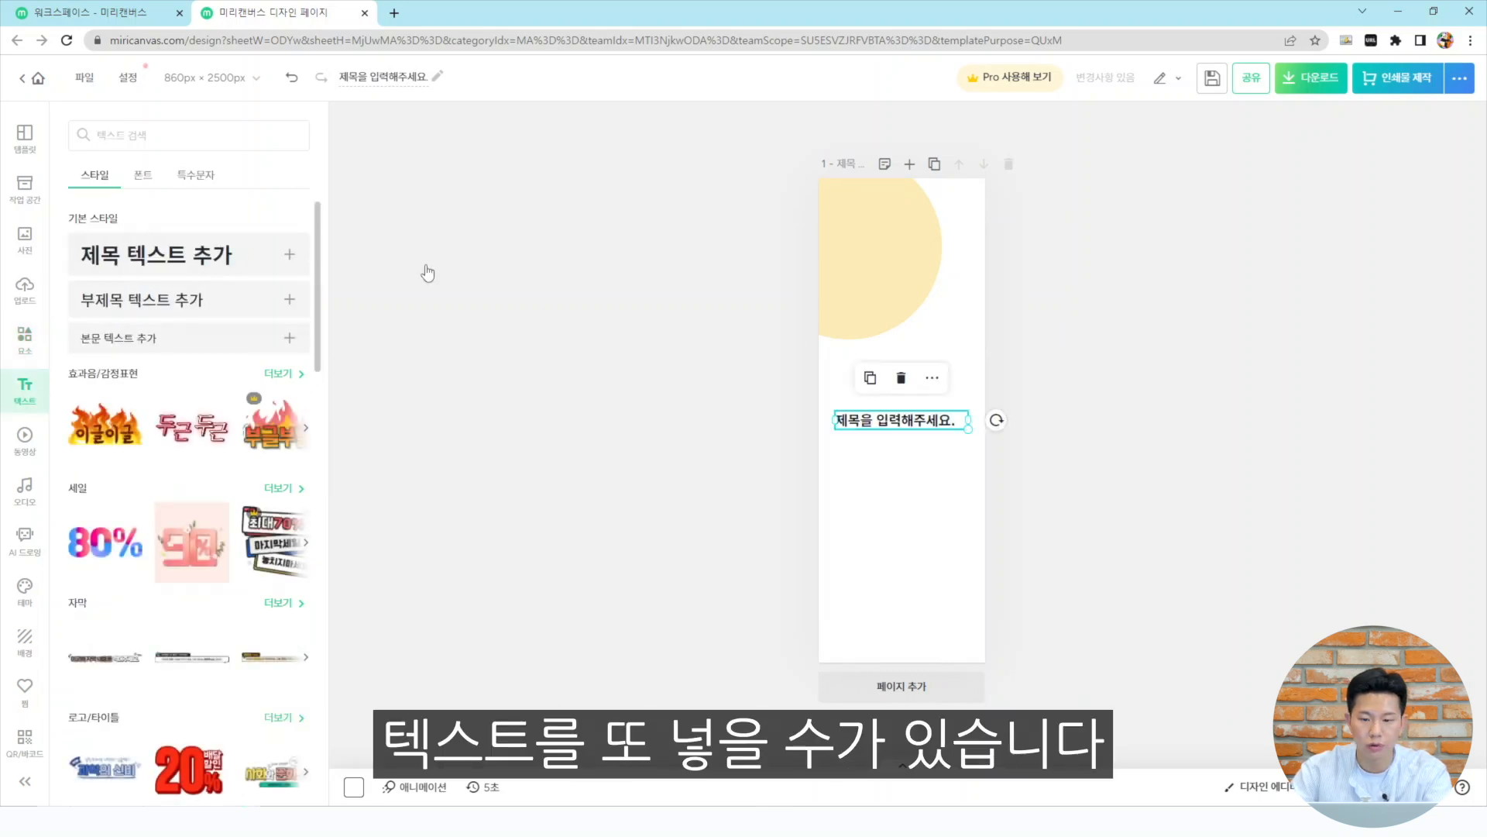
click(242, 260)
drag(909, 412, 884, 215)
click(1084, 333)
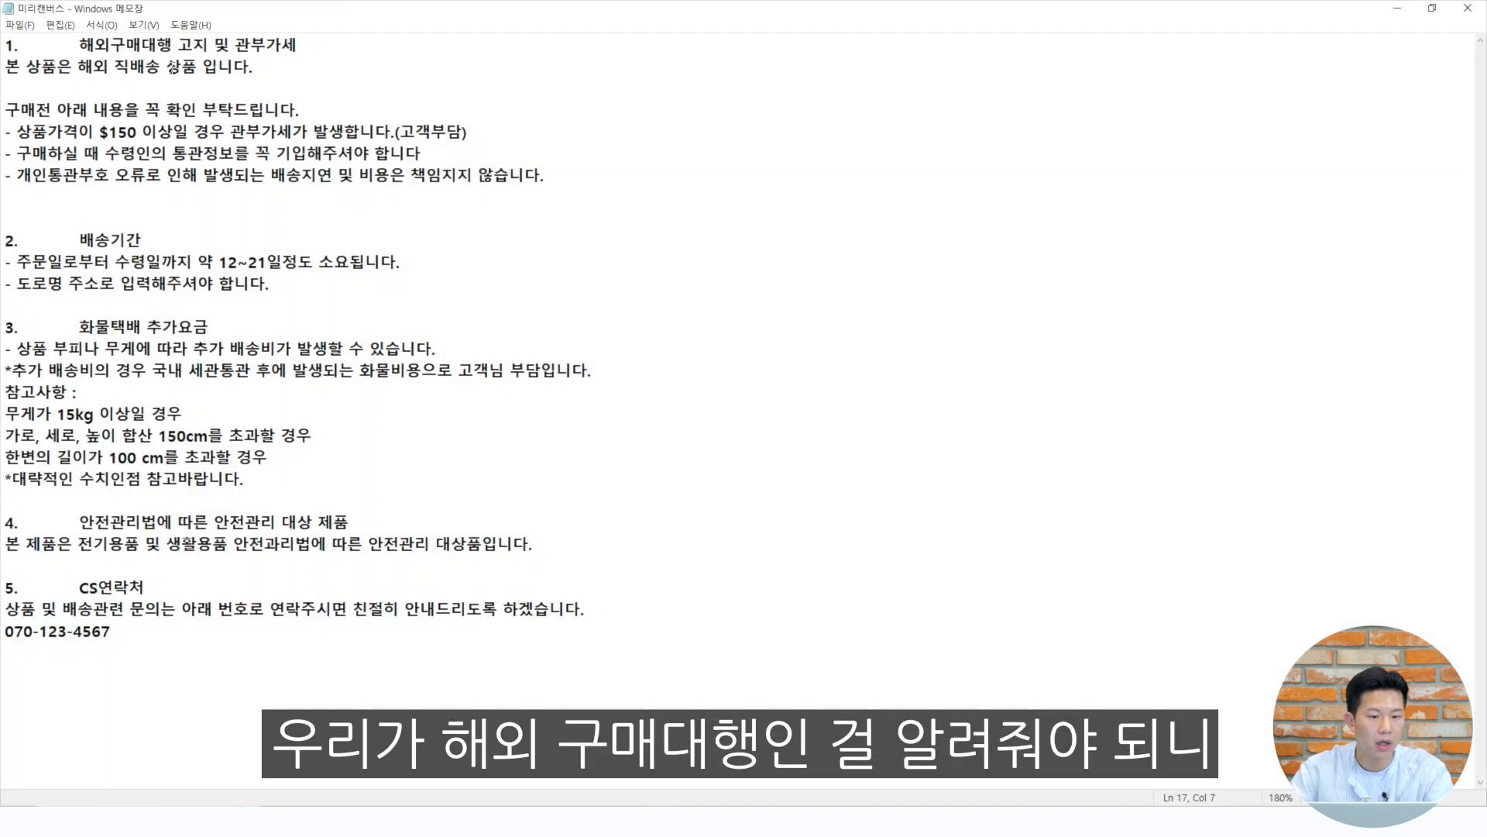
Replace the title text with the copied line, split as 본 상품은 / 해외 직배송 상품 입니다., left-aligned
drag(255, 67, 81, 67)
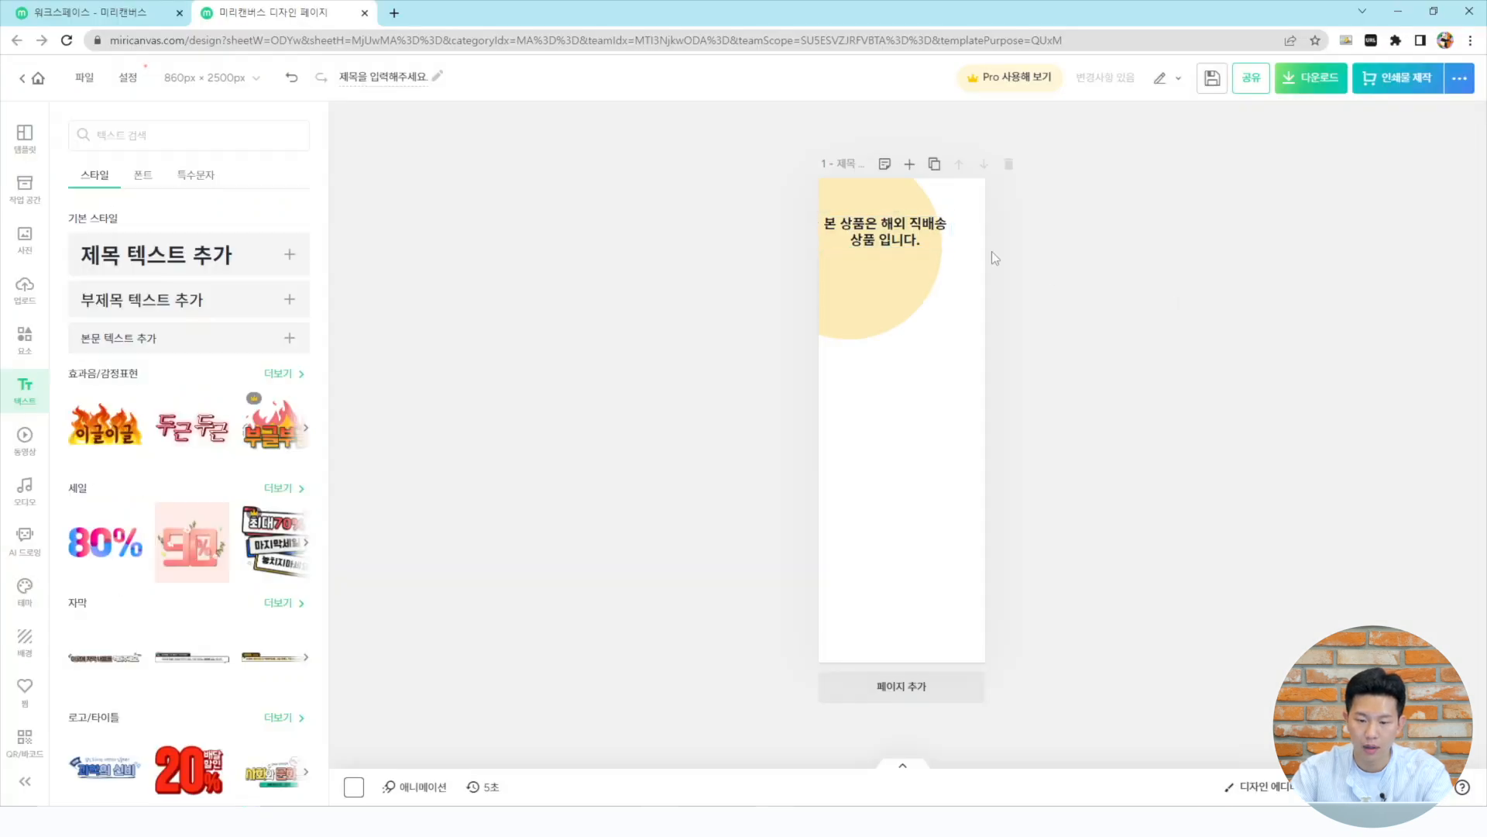
click(886, 272)
double_click(823, 239)
key(Return)
drag(952, 240, 903, 267)
click(81, 347)
click(1062, 240)
Adjust the title's line and letter spacing and move it up to the top of the page
scroll(1158, 276, up, 3)
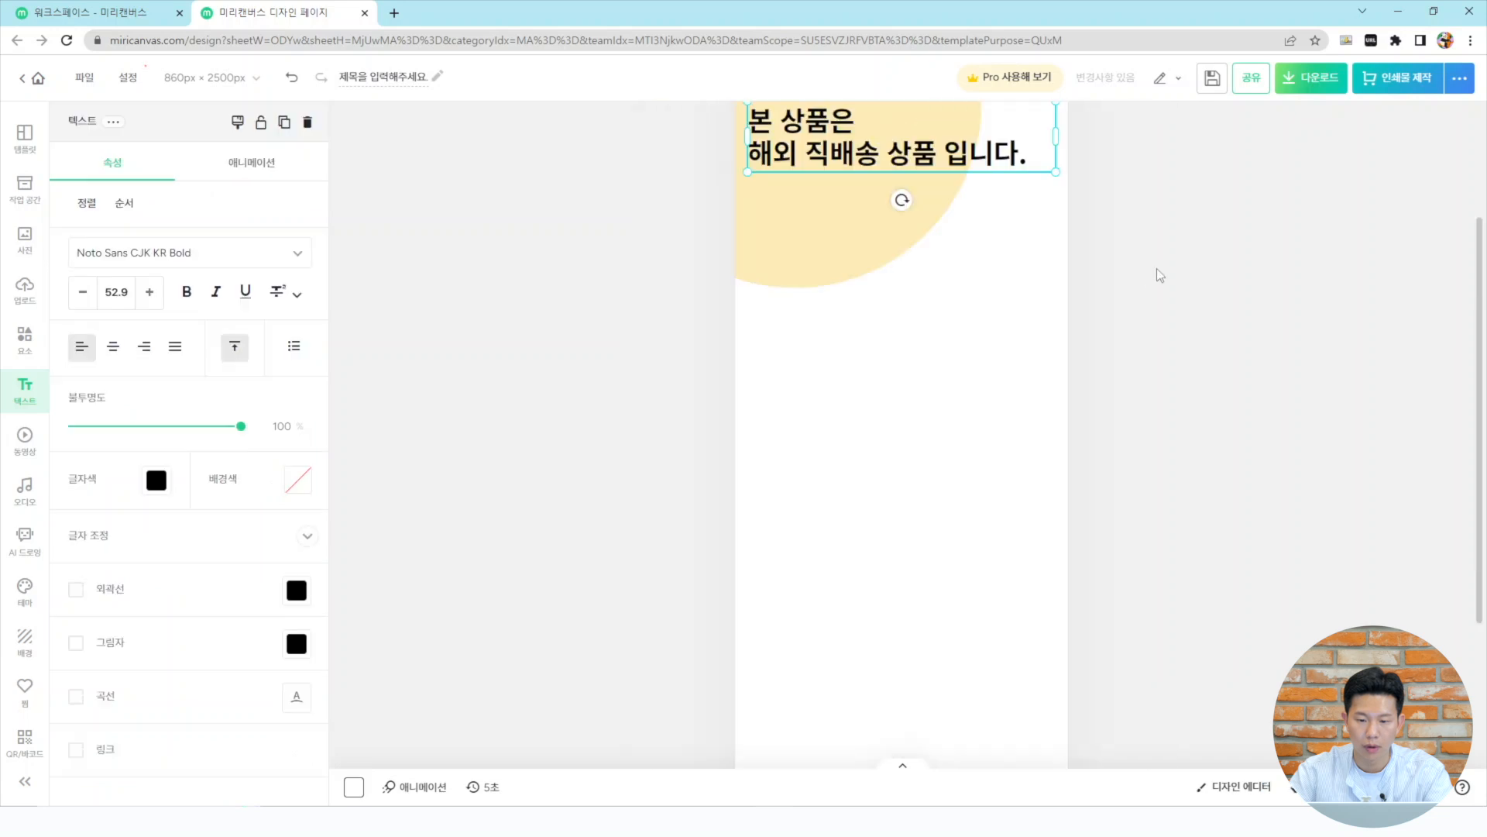
scroll(1158, 276, up, 3)
click(1159, 276)
click(882, 345)
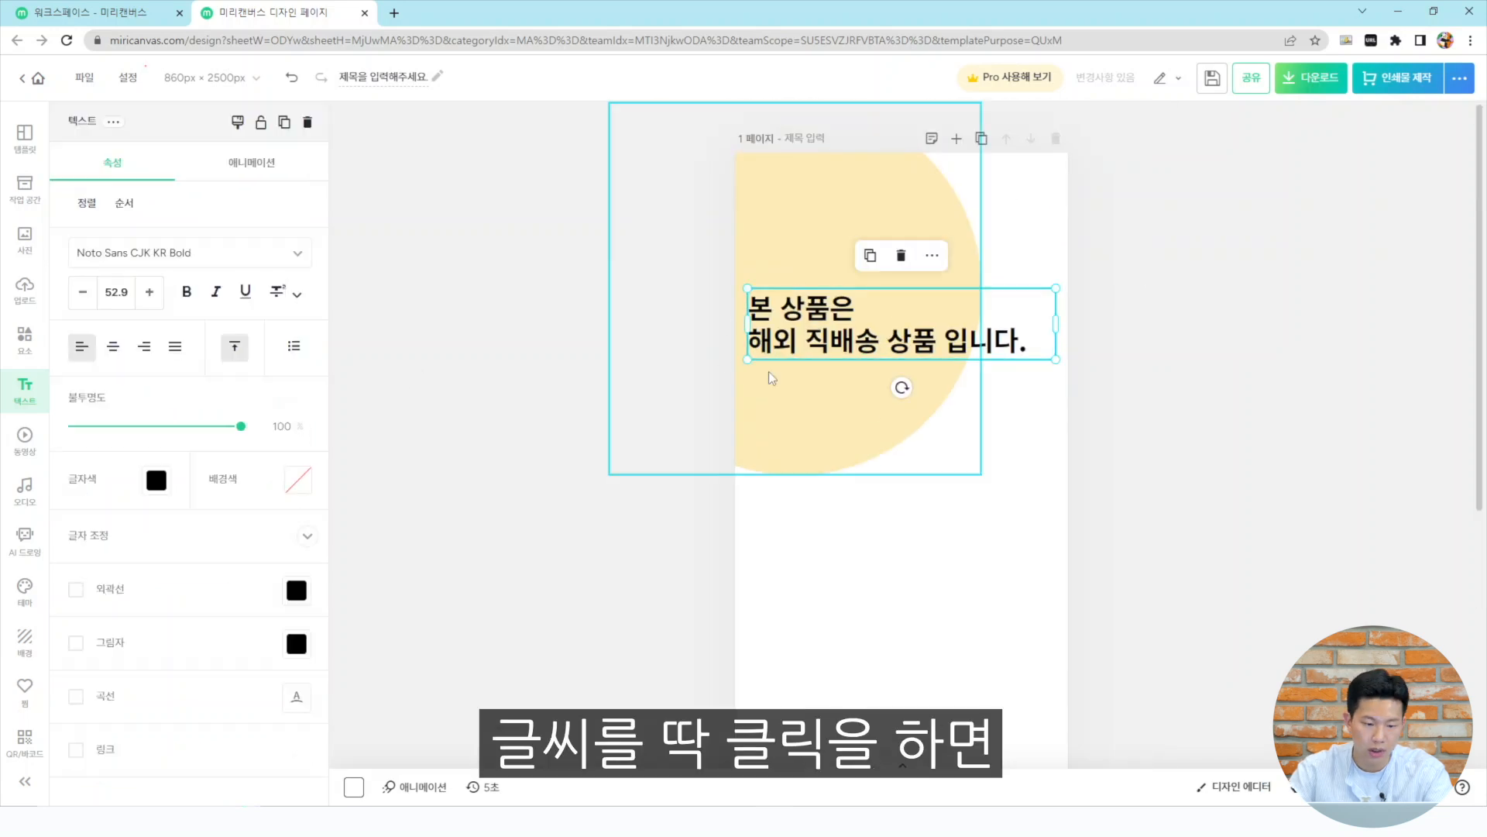
click(296, 551)
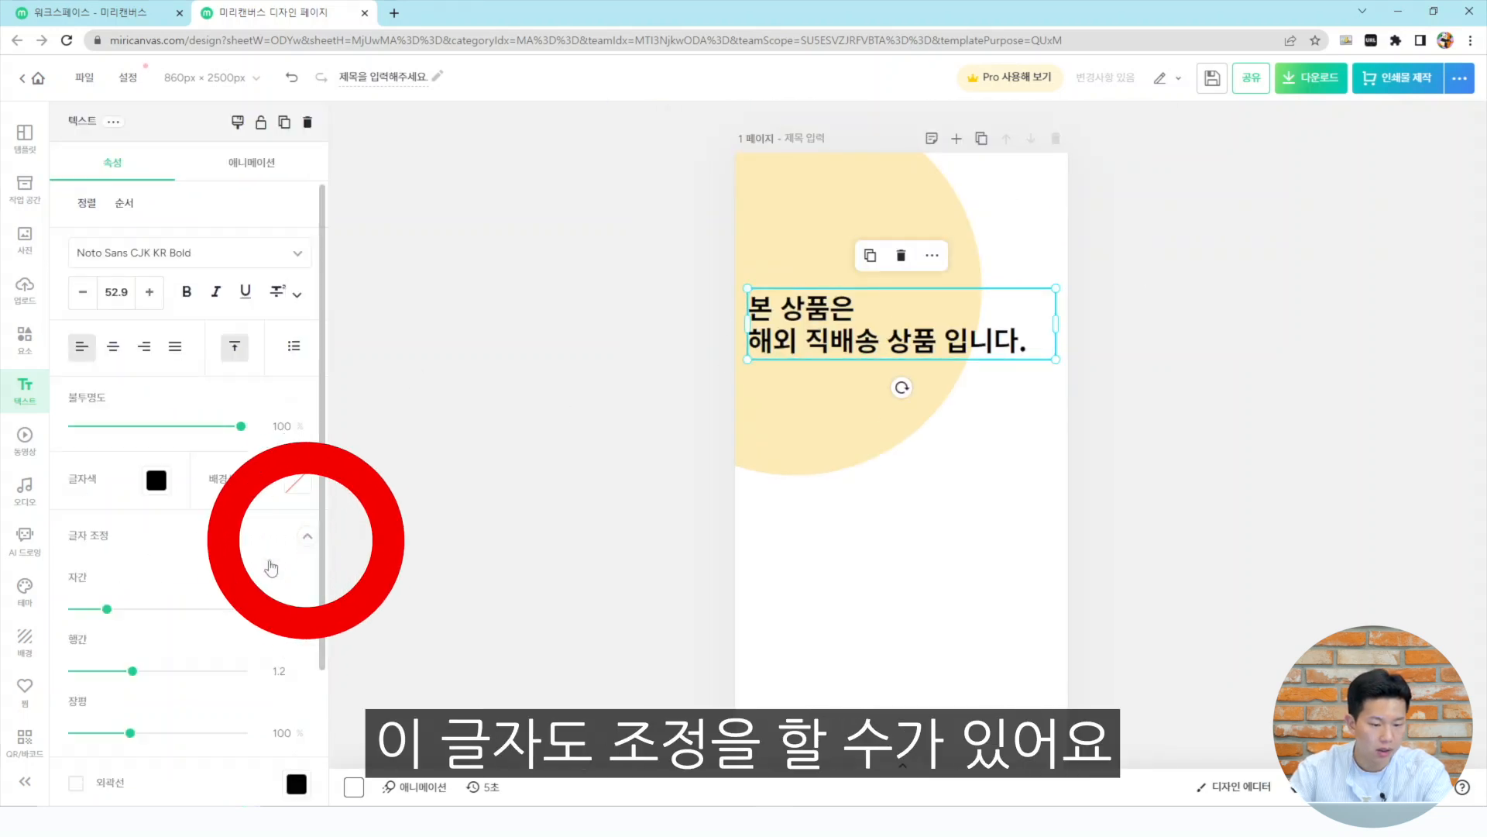
drag(134, 674, 153, 679)
drag(116, 618, 113, 618)
click(1185, 387)
drag(837, 335, 838, 224)
click(1092, 284)
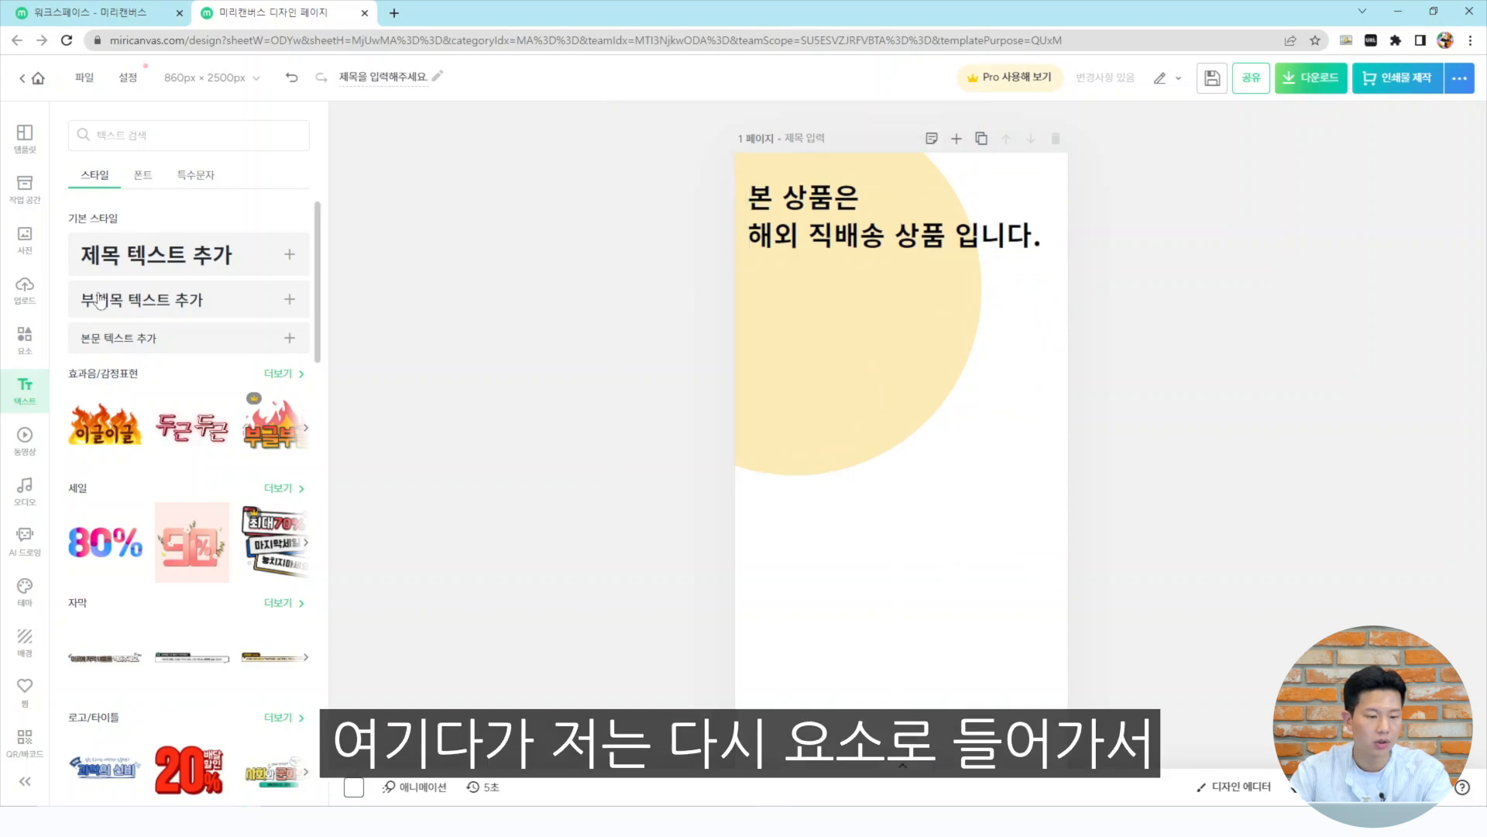
Search the elements for 비행기 and place a 3D airplane just below the title
click(26, 342)
click(86, 180)
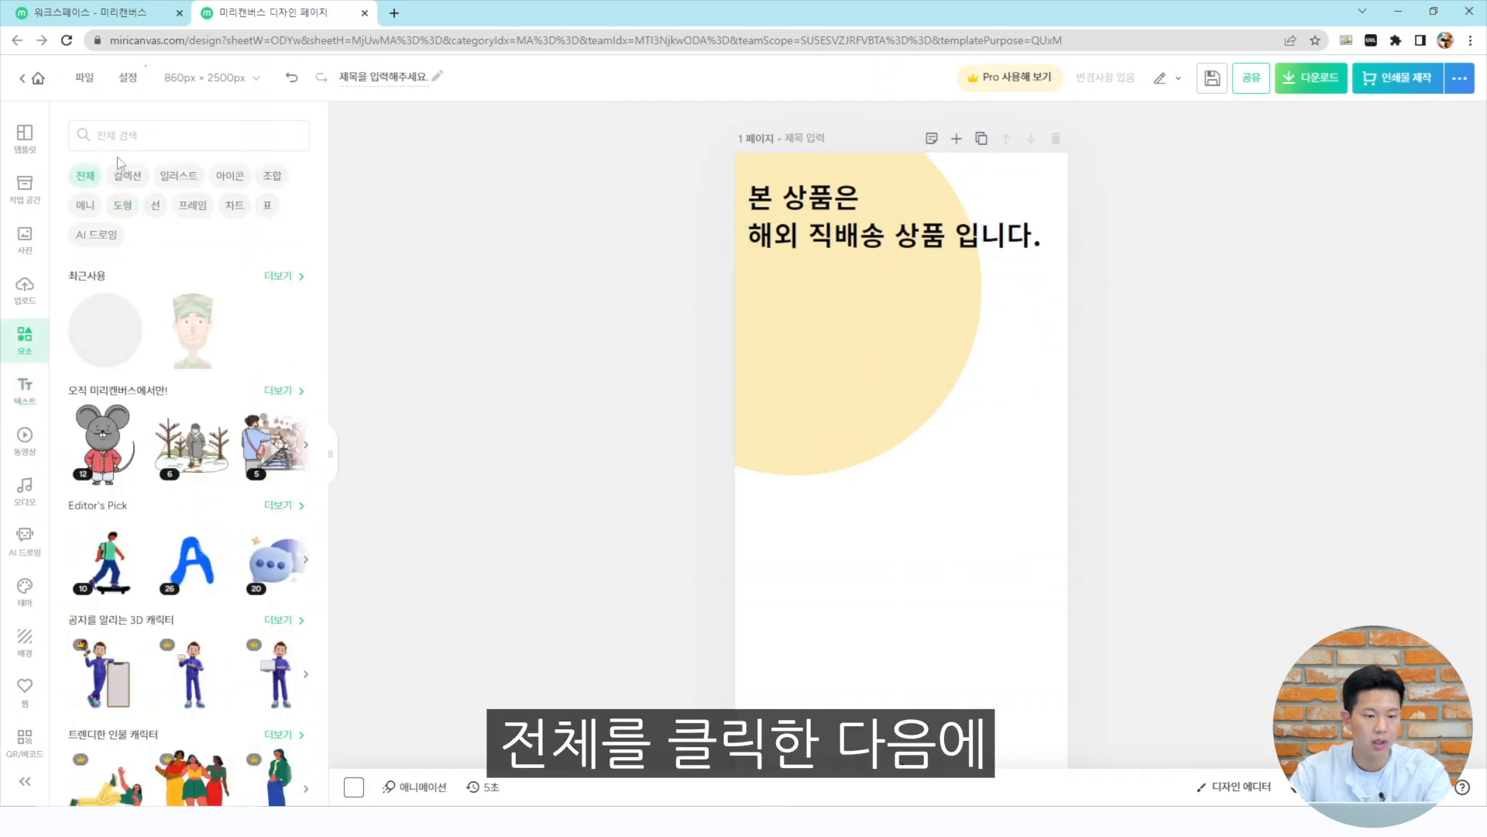
click(162, 133)
text(비행기)
key(Return)
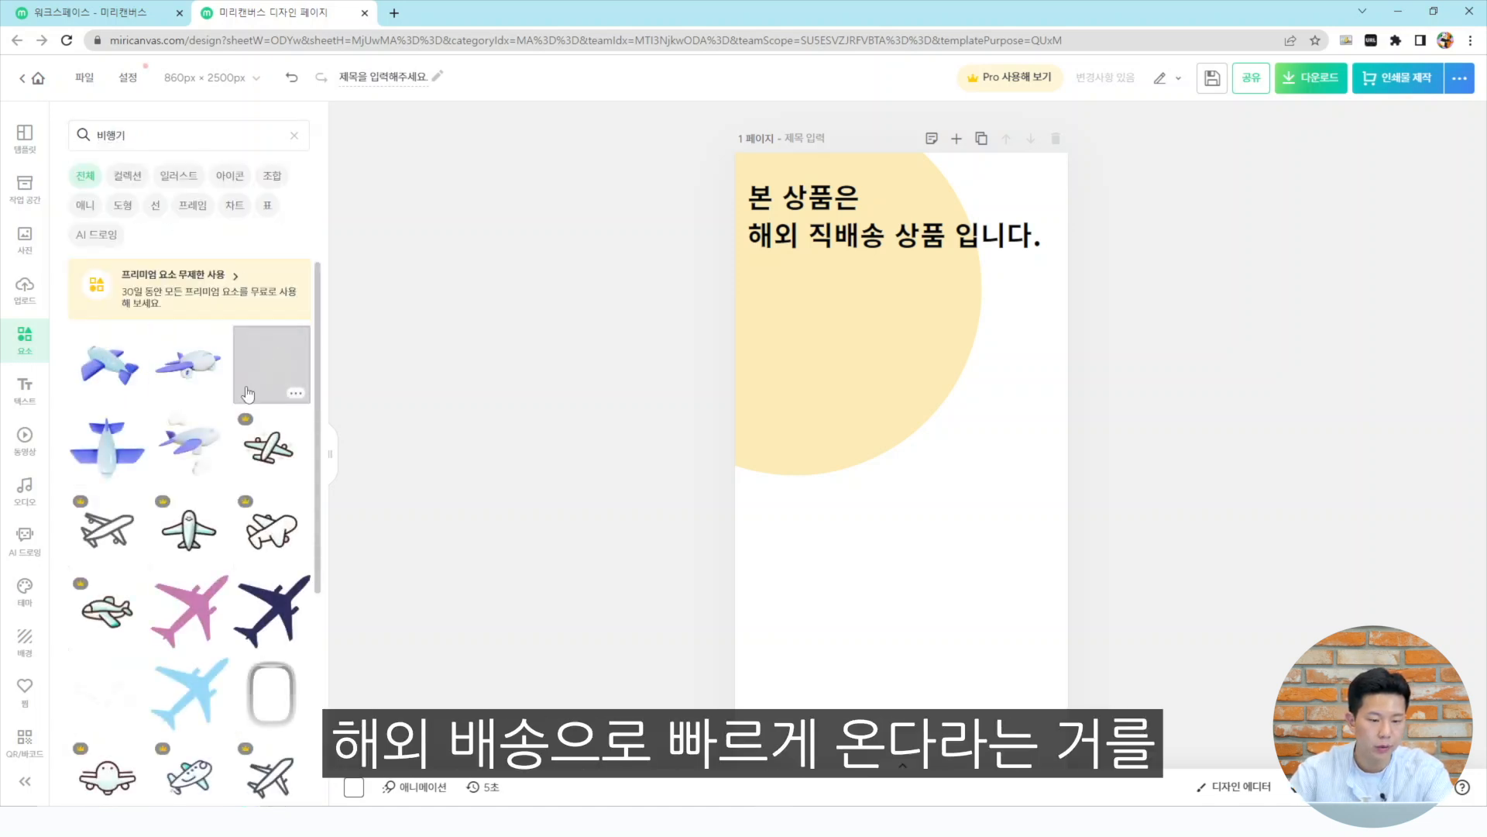
click(187, 361)
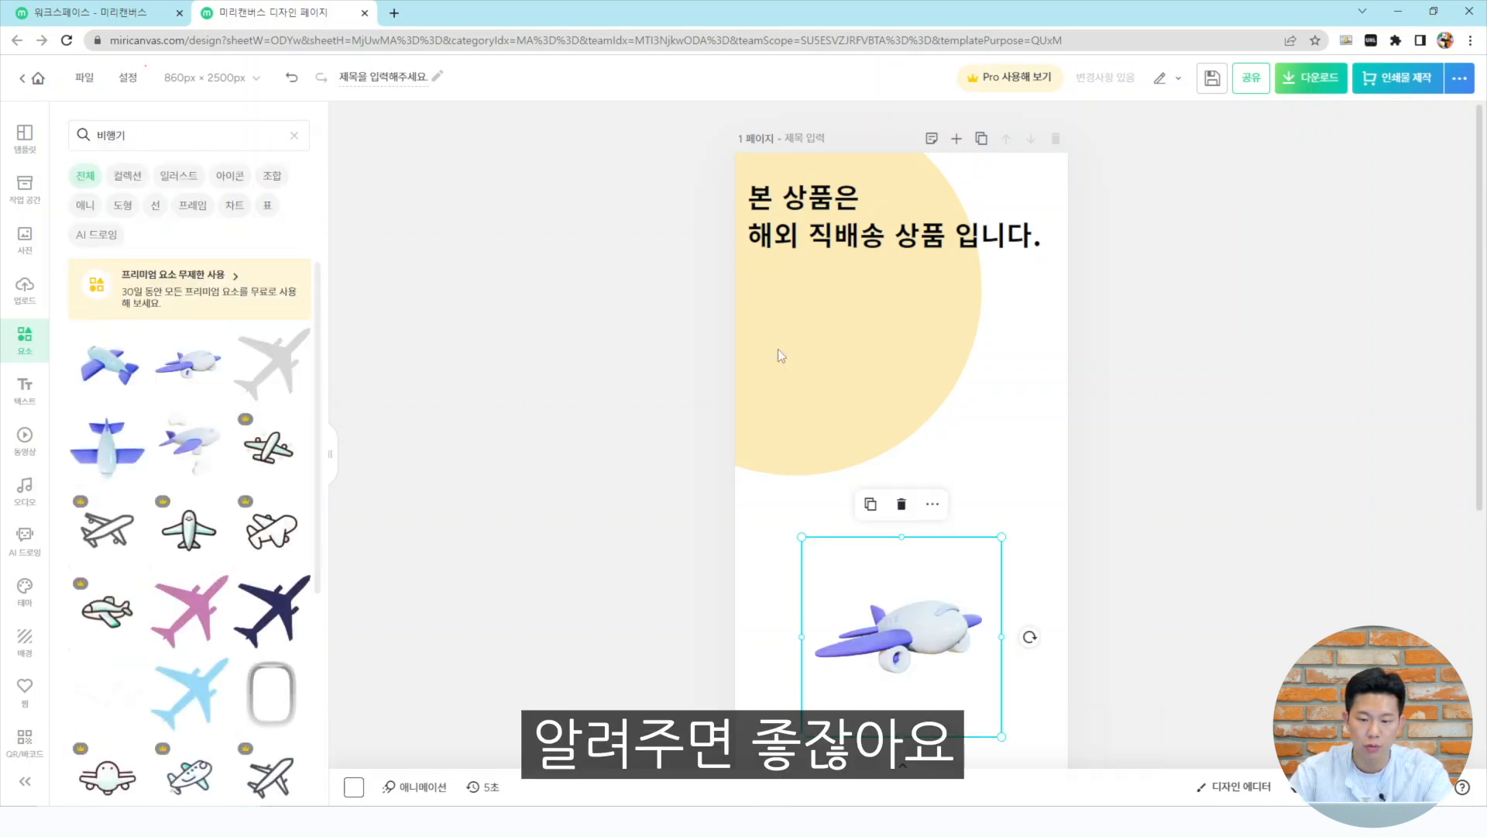
drag(917, 673, 849, 355)
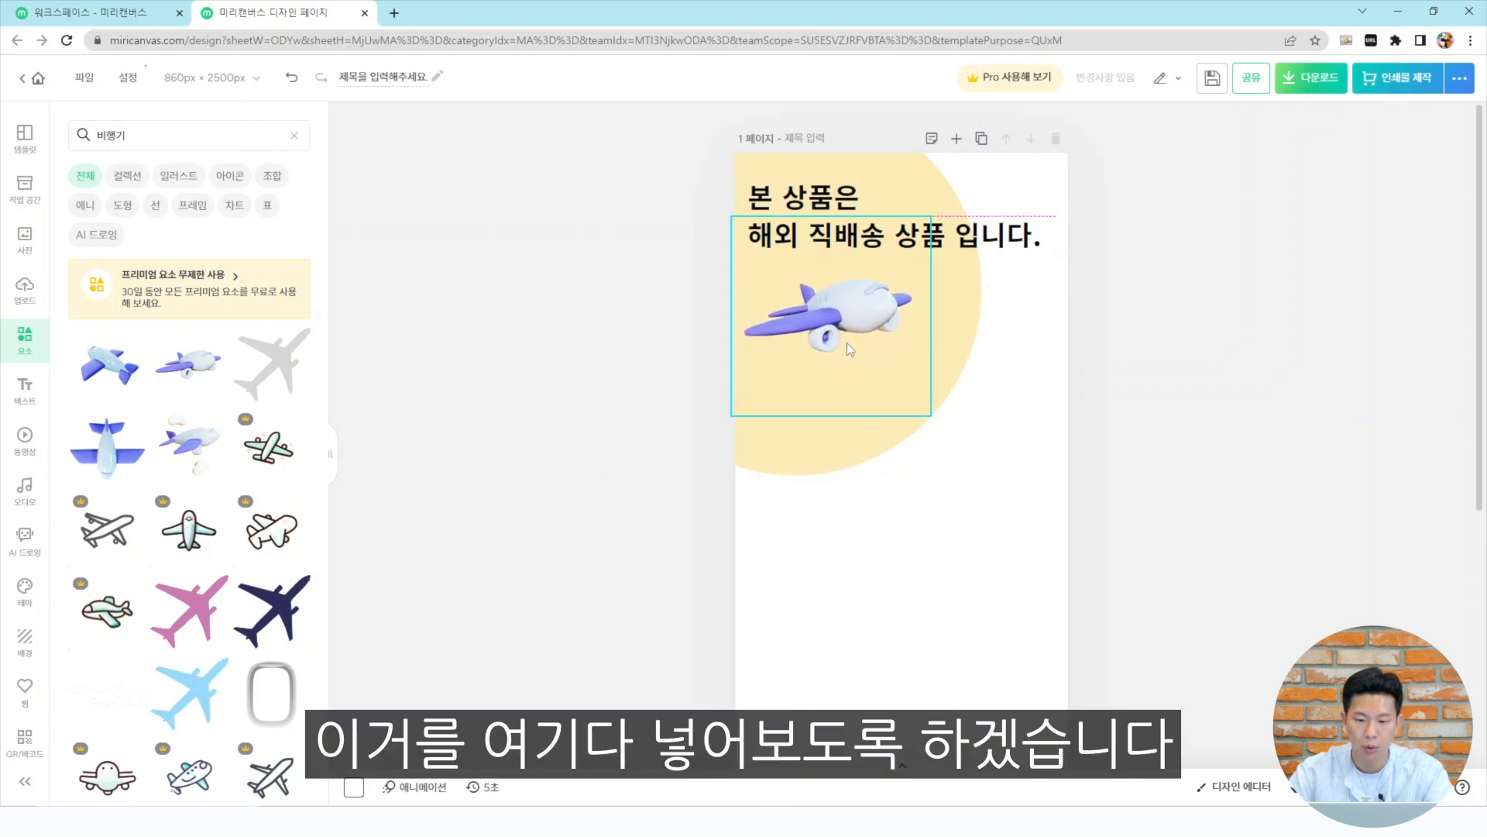
click(1252, 416)
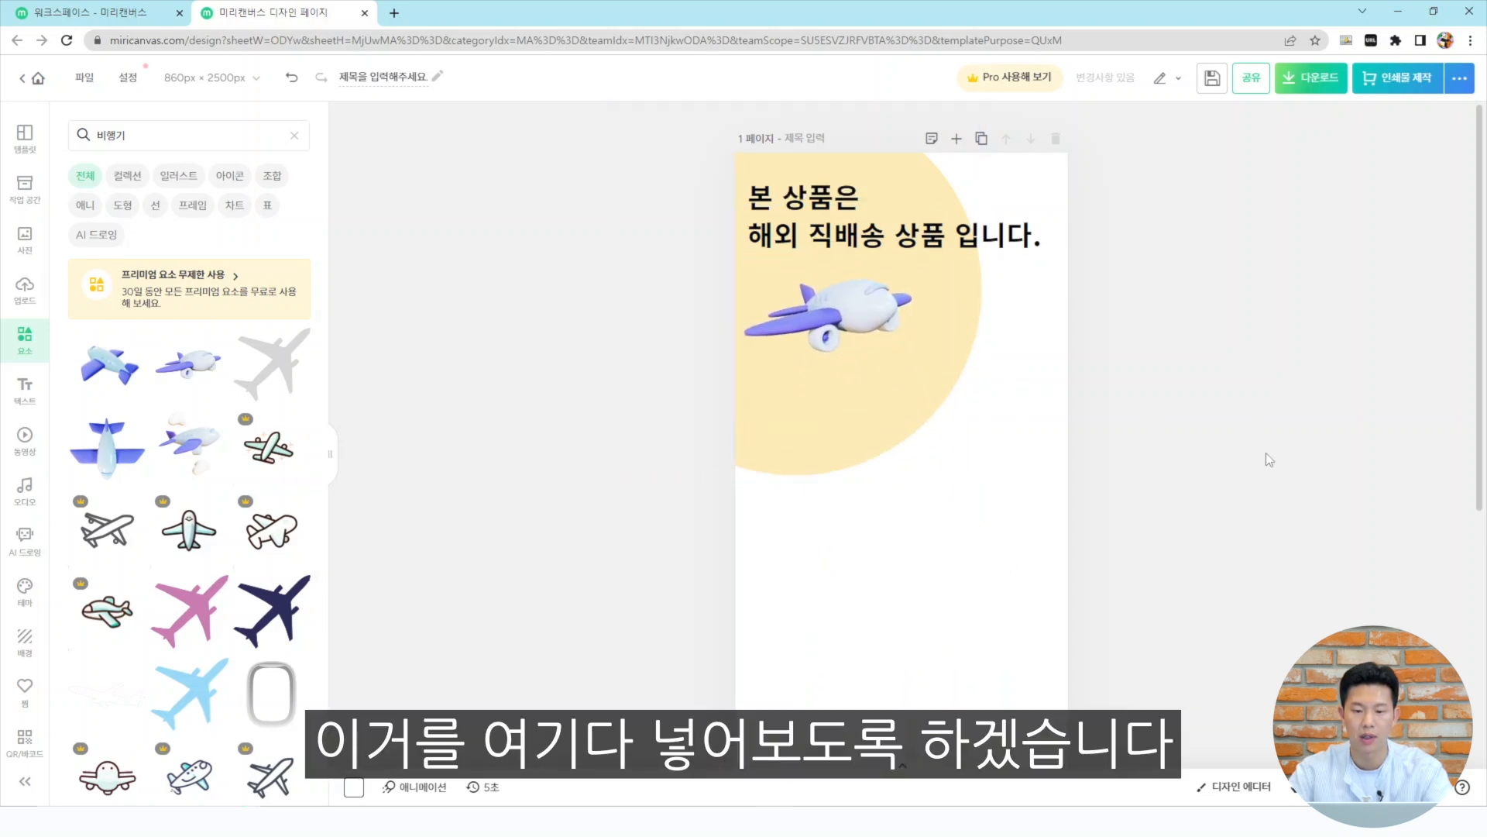
Select the 배송기간 heading and its two lines in the Notepad notice text
scroll(1301, 464, down, 3)
scroll(1291, 462, up, 2)
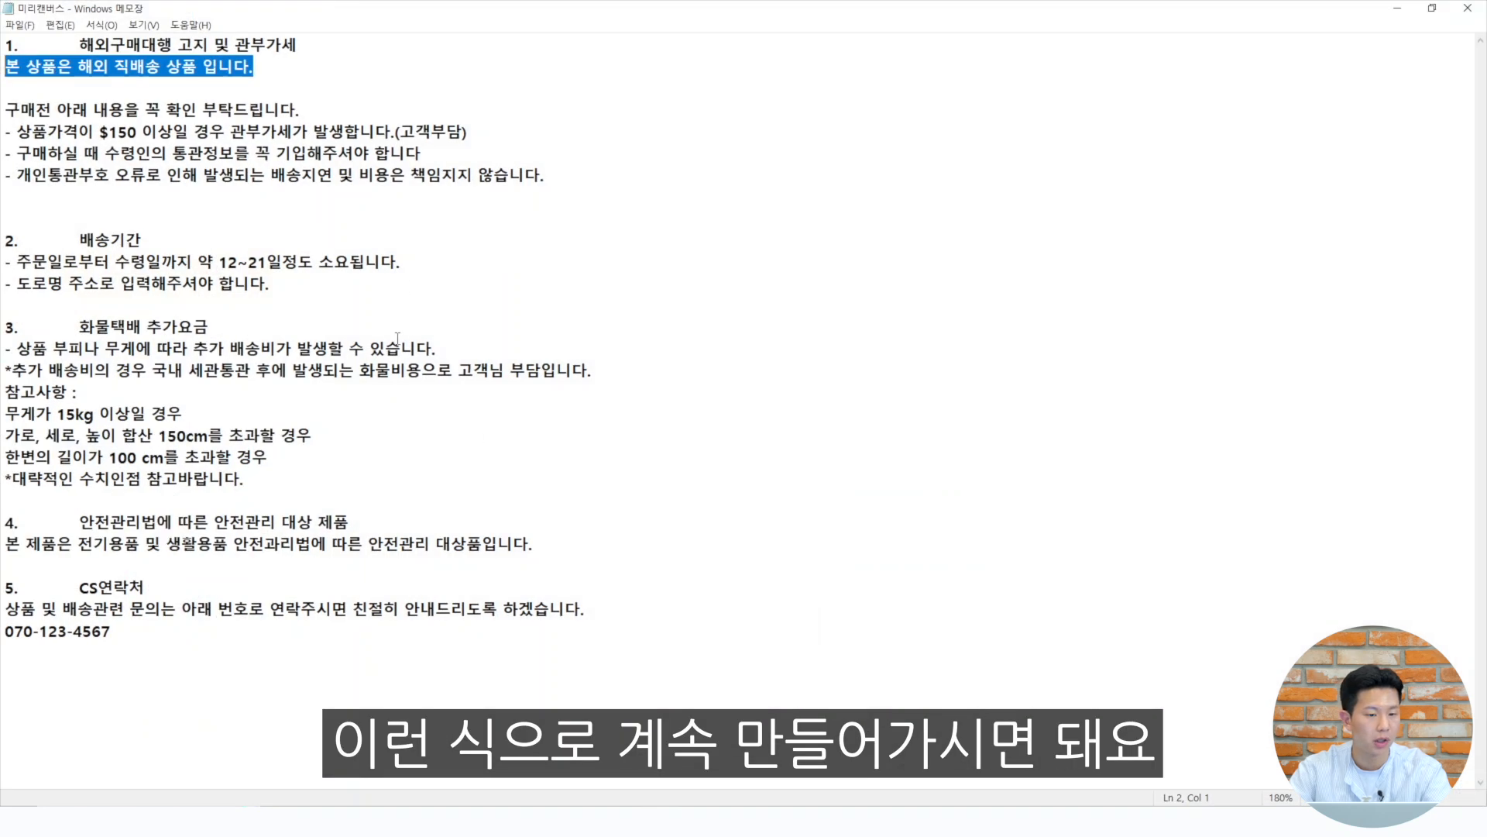
click(278, 295)
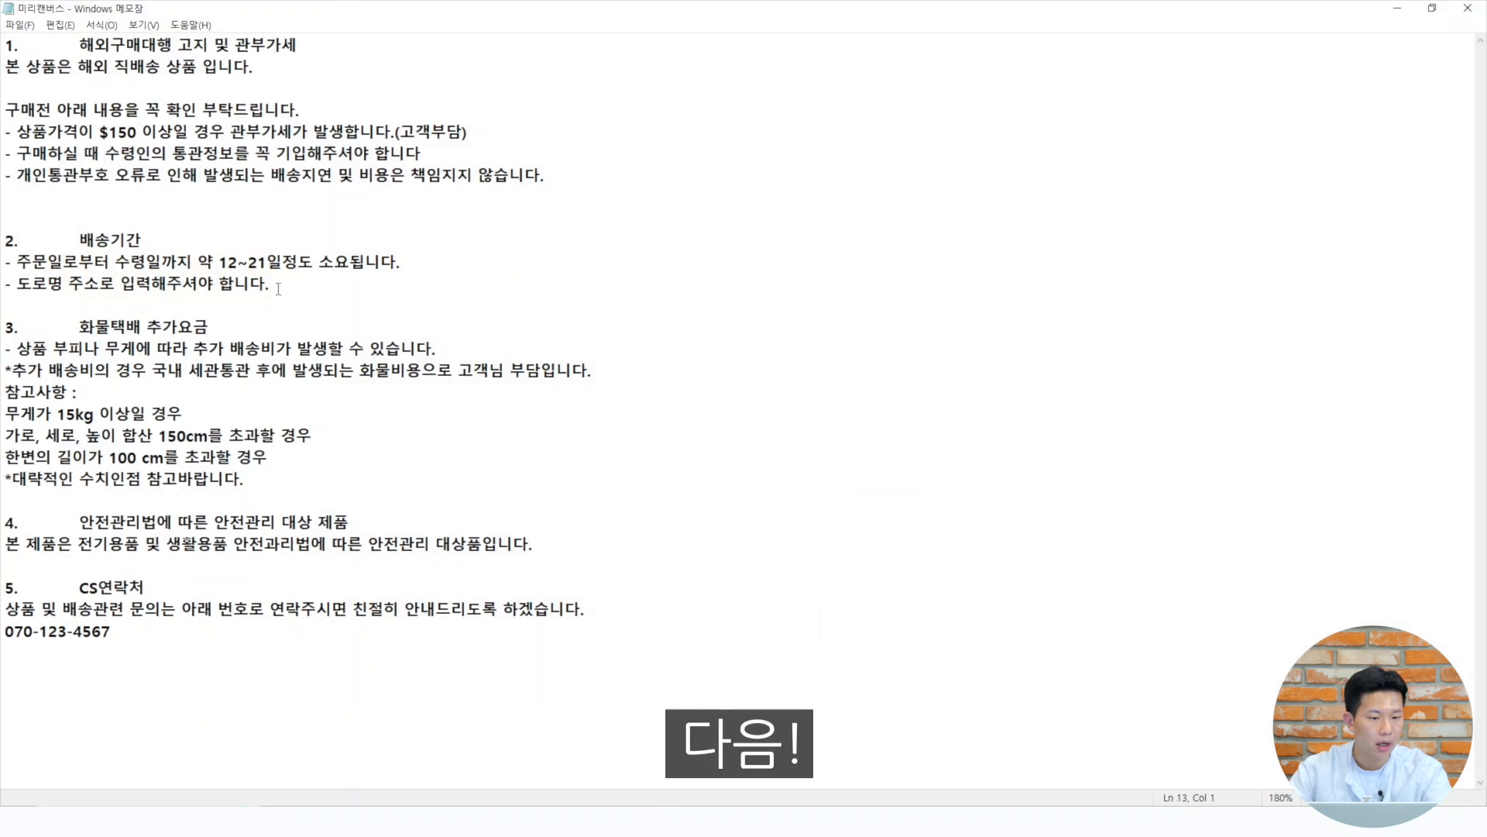
drag(278, 289, 126, 246)
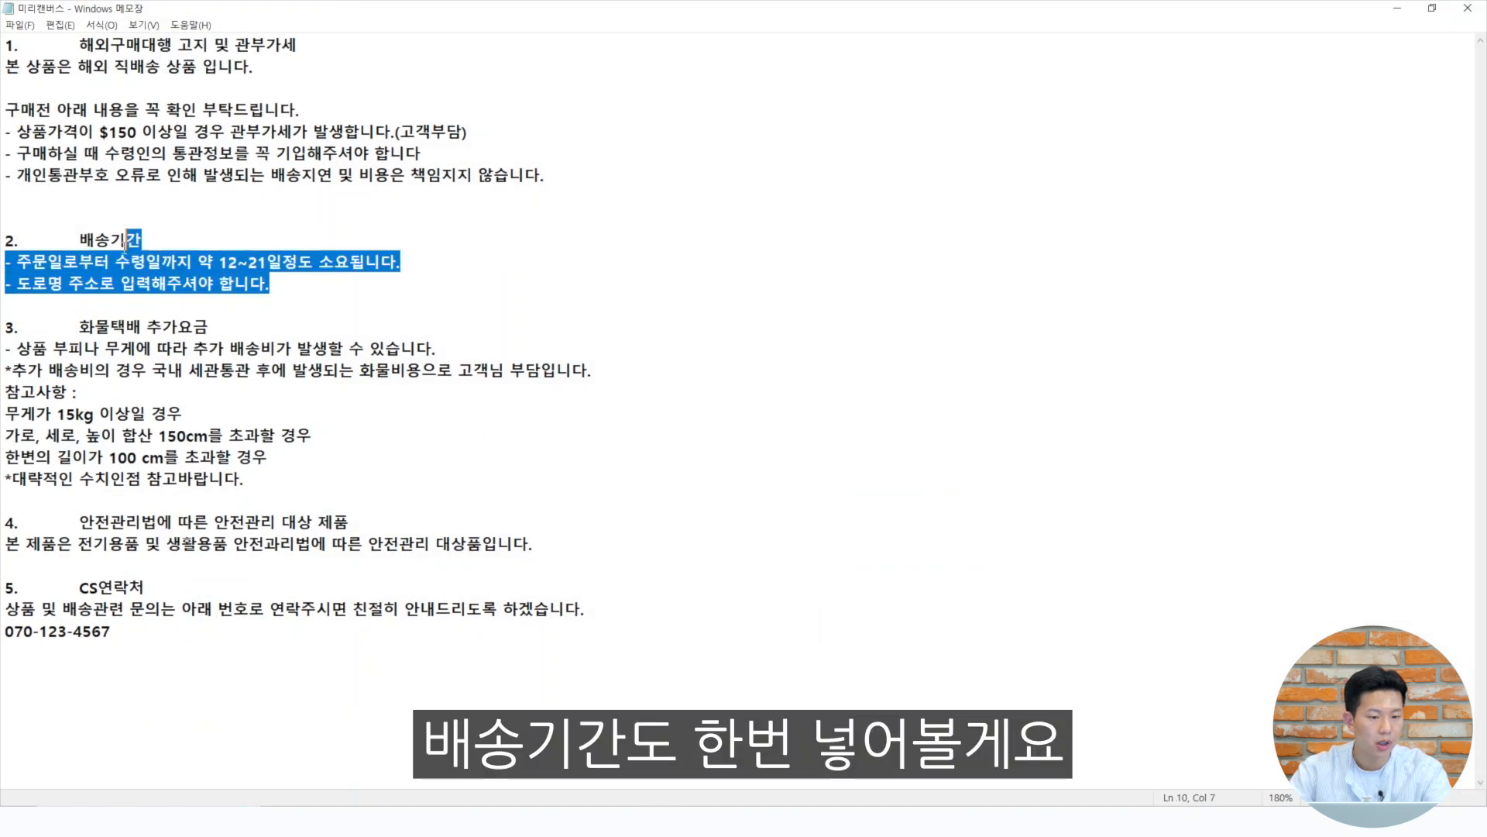
click(451, 286)
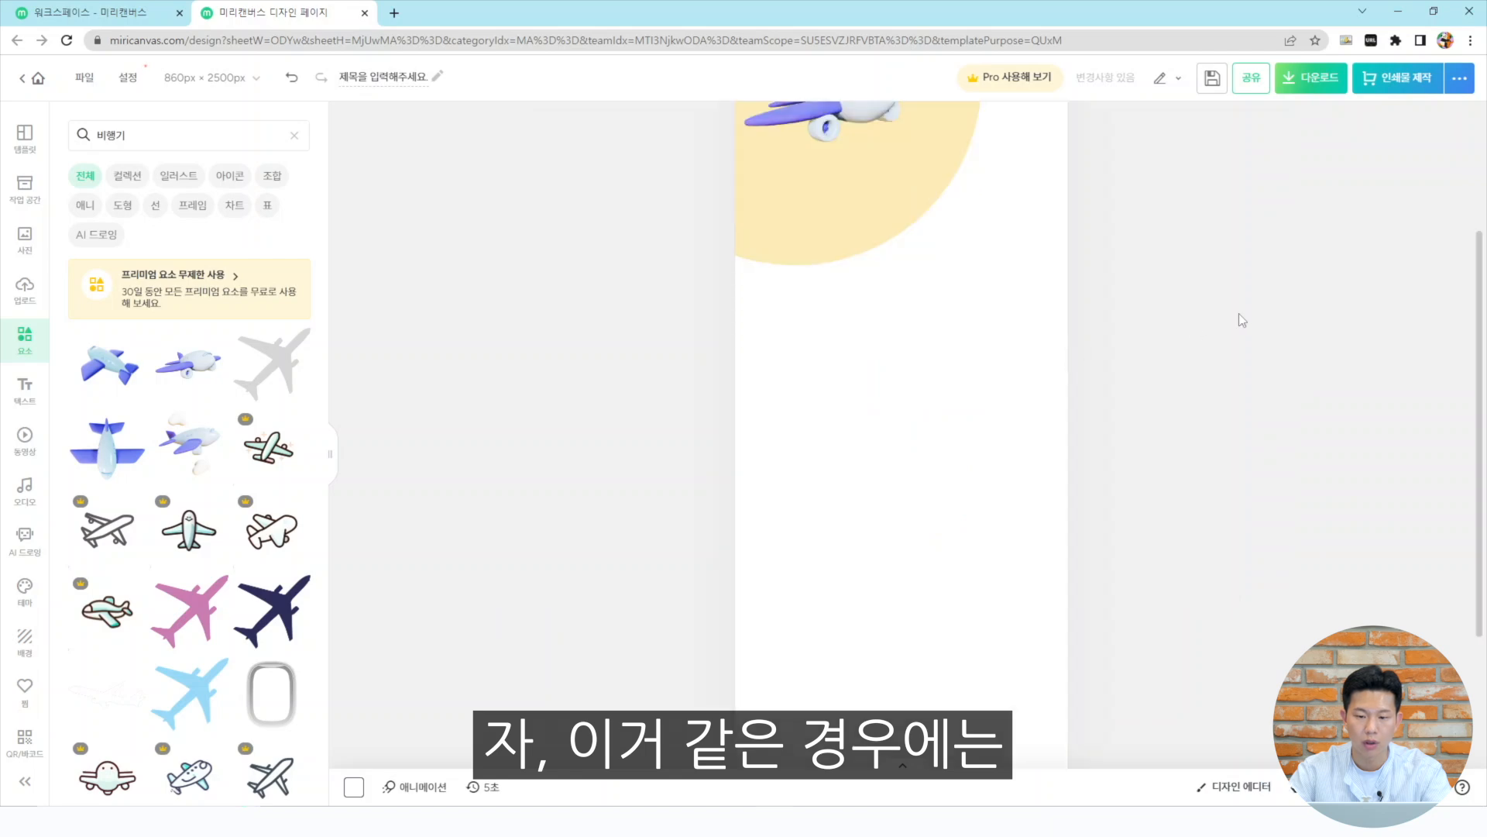
Duplicate the pale circle, move the copy below the airplane, and color it orange
scroll(1003, 319, down, 3)
click(880, 313)
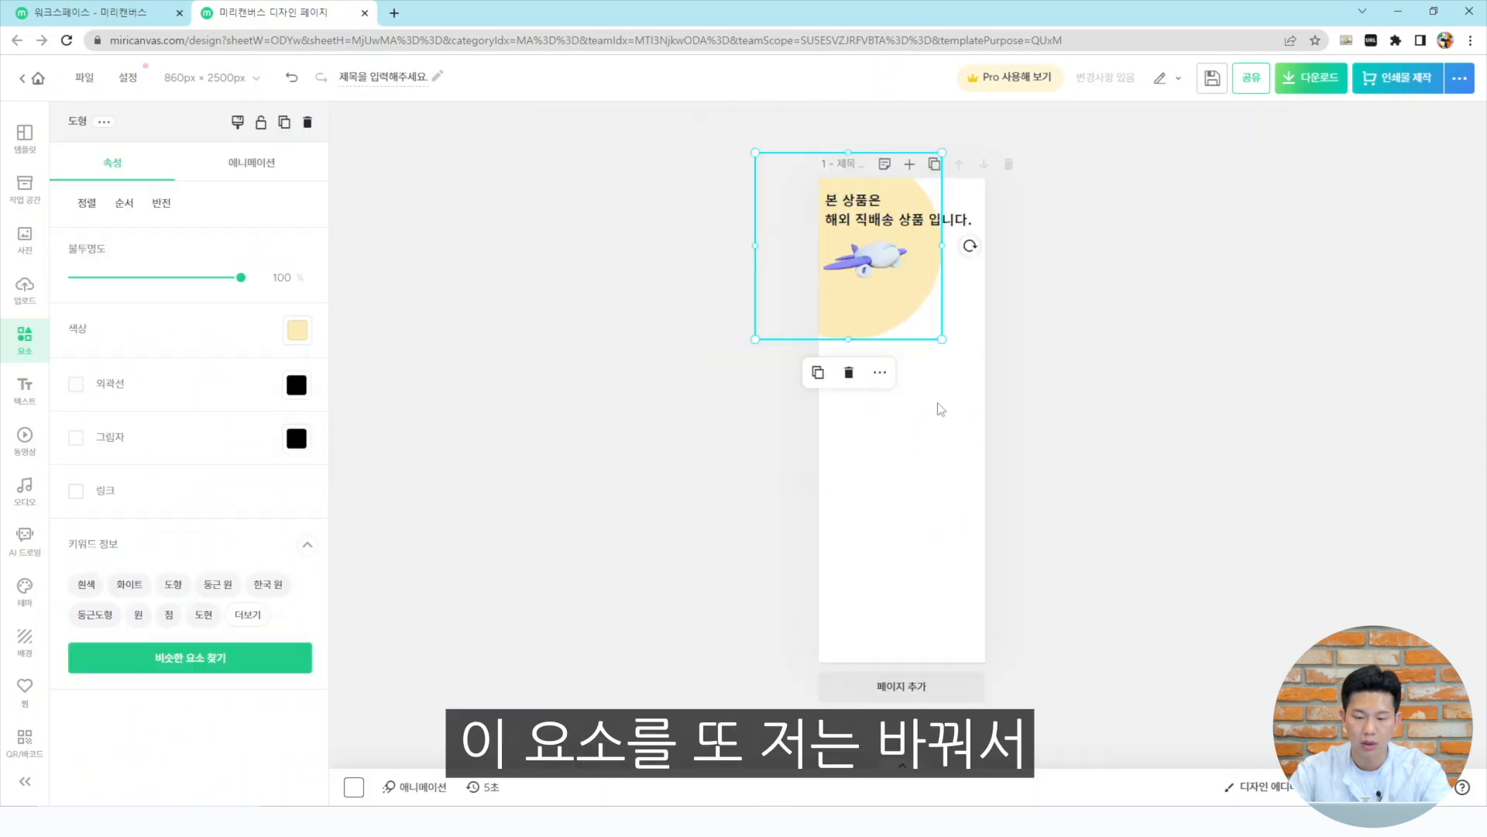
key(ctrl+v)
drag(891, 304, 973, 403)
click(290, 331)
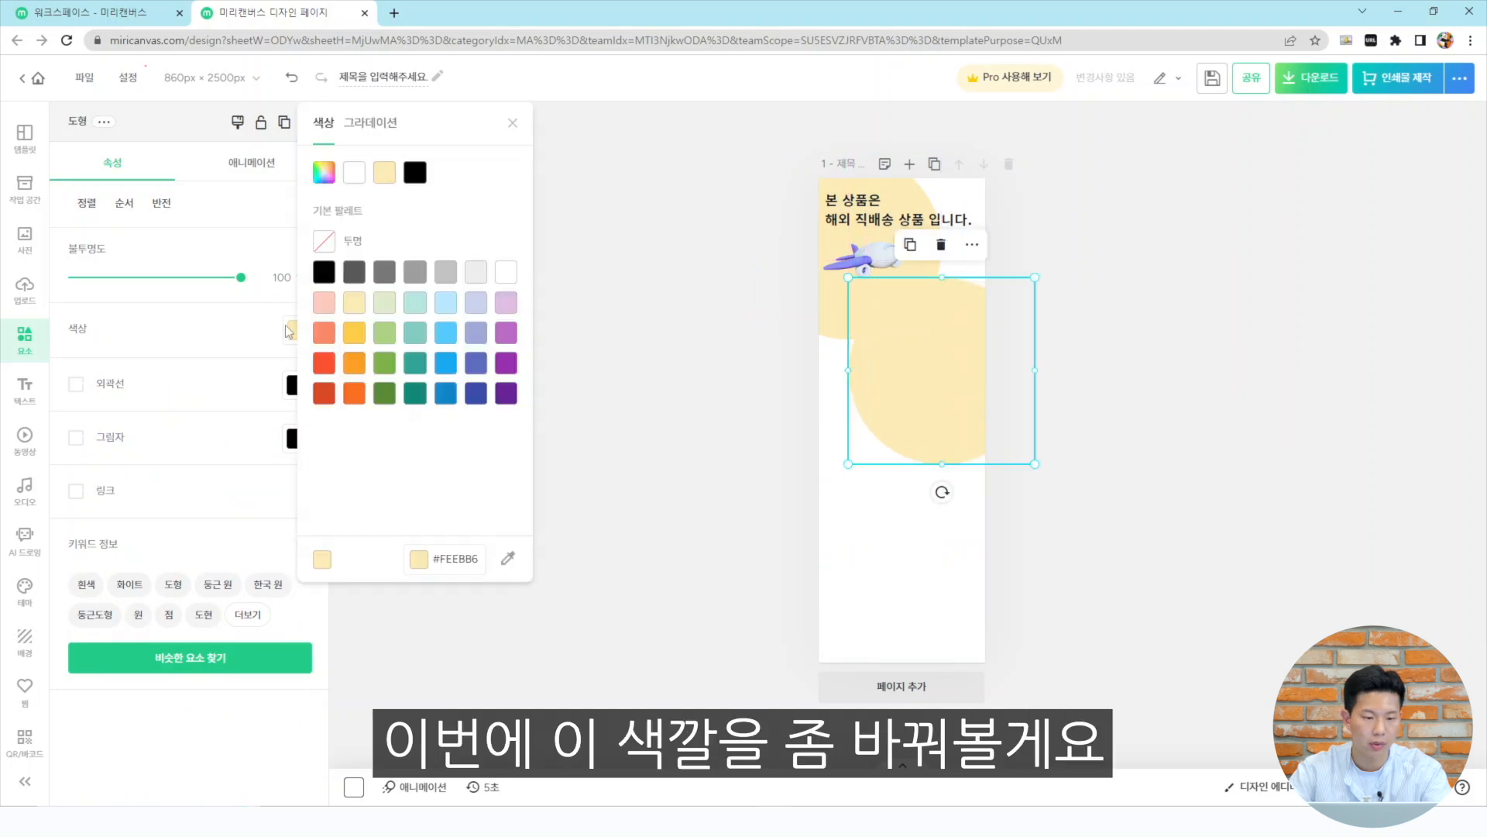
click(354, 363)
click(1113, 402)
Enlarge the orange circle and position it against the page's right edge
click(929, 387)
drag(848, 464, 877, 435)
drag(950, 364, 947, 368)
click(1100, 387)
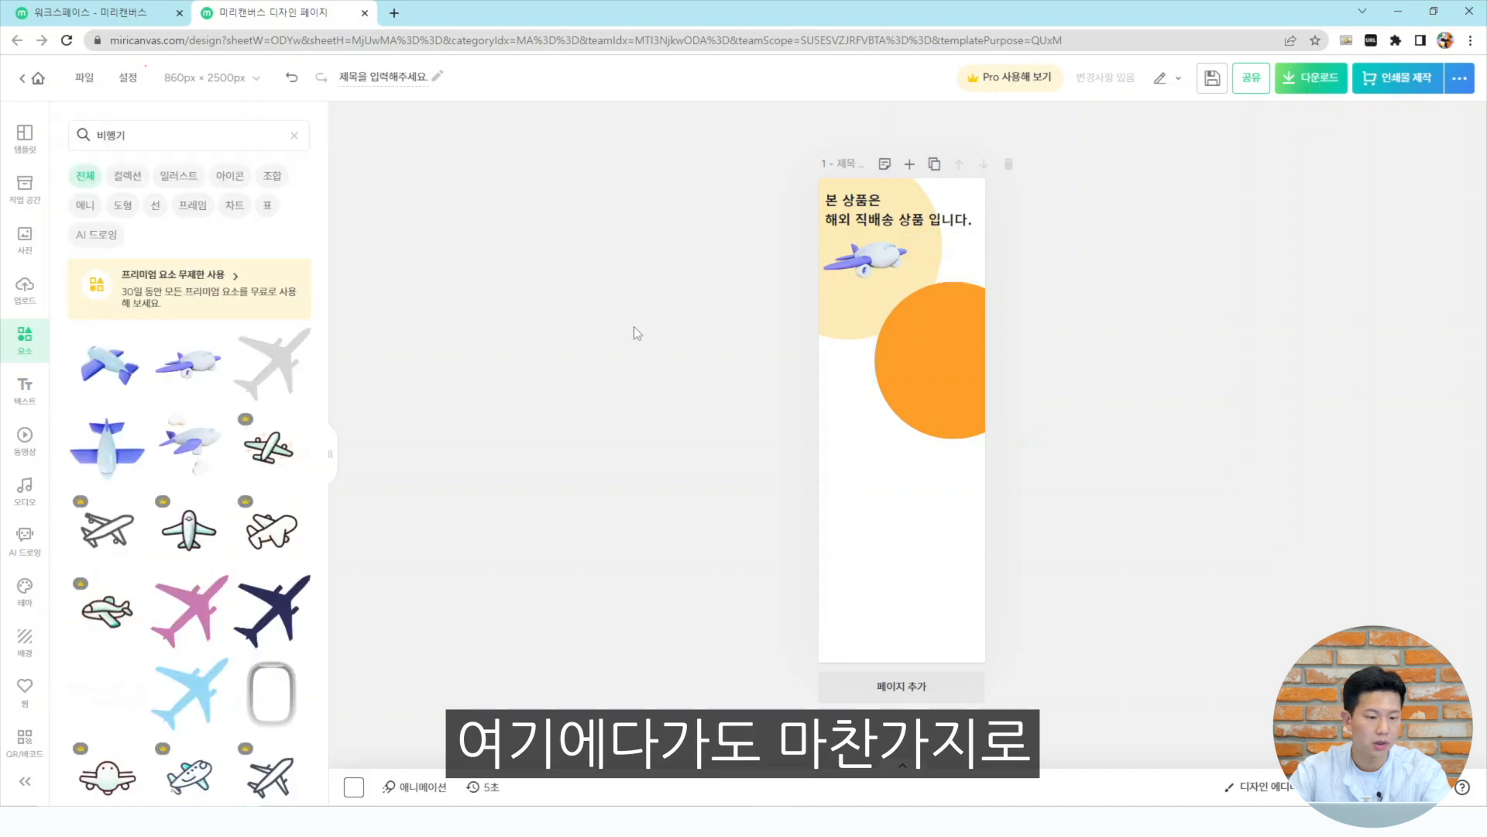
Add a subtitle text box and move it into the orange circle
click(26, 389)
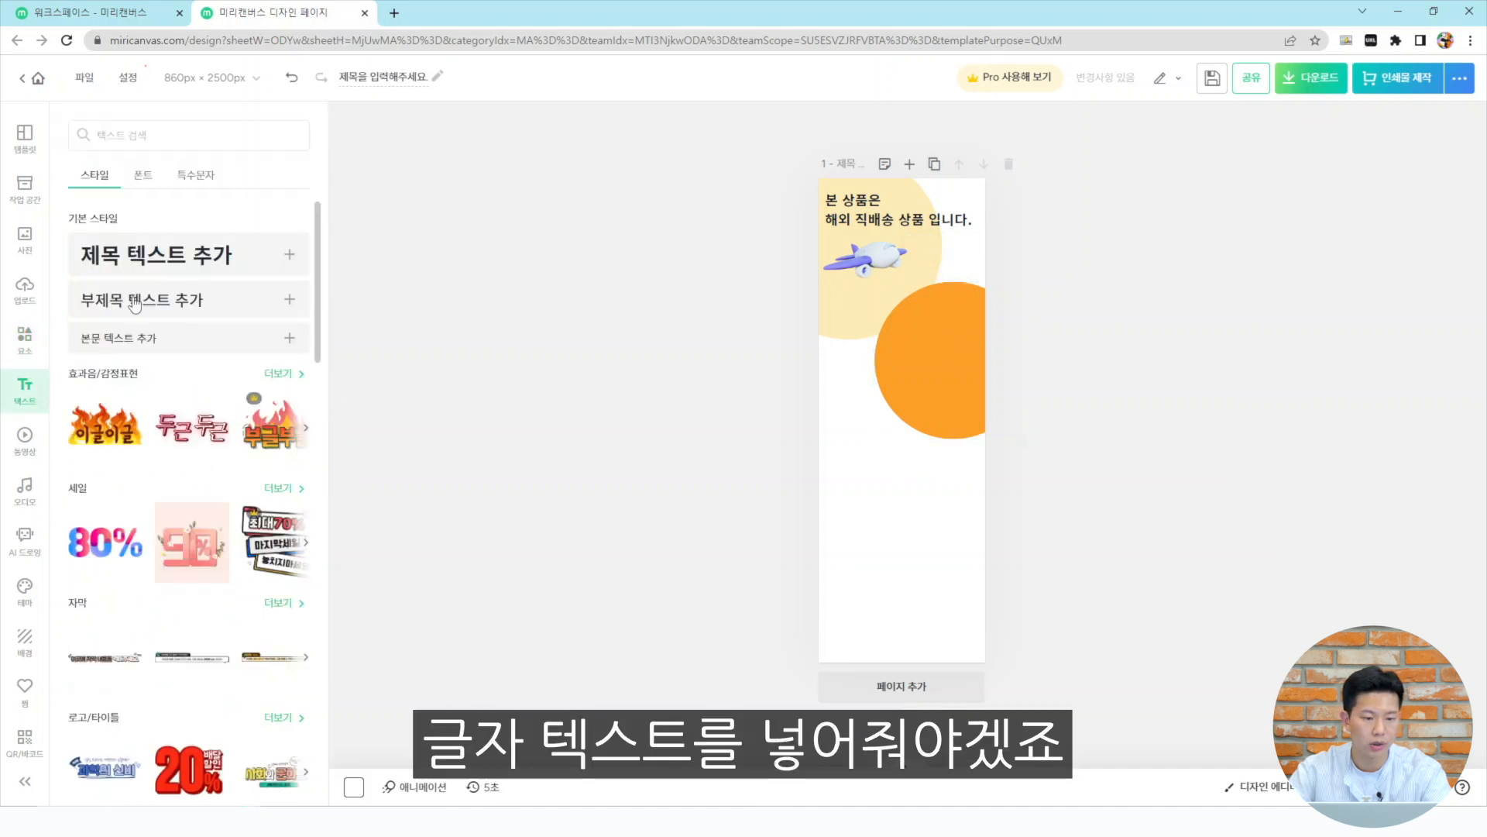
click(234, 302)
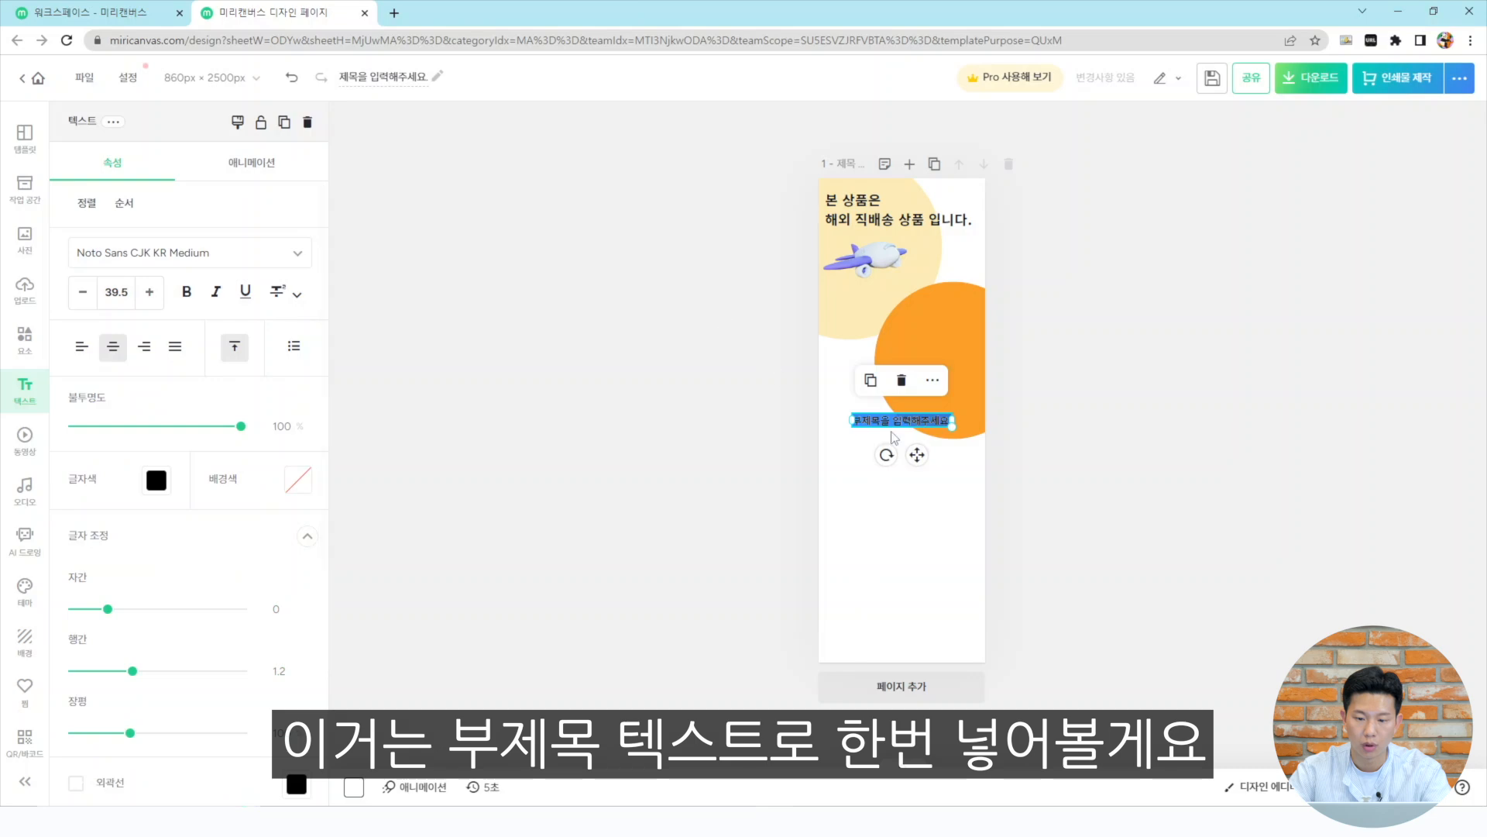
drag(882, 423, 907, 356)
click(1085, 418)
Copy the 배송기간 text from Notepad and paste it into the subtitle box
click(691, 820)
key(ctrl+c)
double_click(907, 356)
key(ctrl+v)
Center-align the 배송기간 text and position it inside the orange circle
click(1029, 449)
drag(922, 366, 871, 360)
click(145, 344)
drag(730, 356, 882, 375)
click(1061, 434)
click(957, 379)
click(112, 345)
click(1085, 387)
Widen the 배송기간 text box and shift the orange circle leftward behind it
scroll(1095, 385, up, 5)
drag(968, 512, 959, 469)
drag(857, 507, 797, 516)
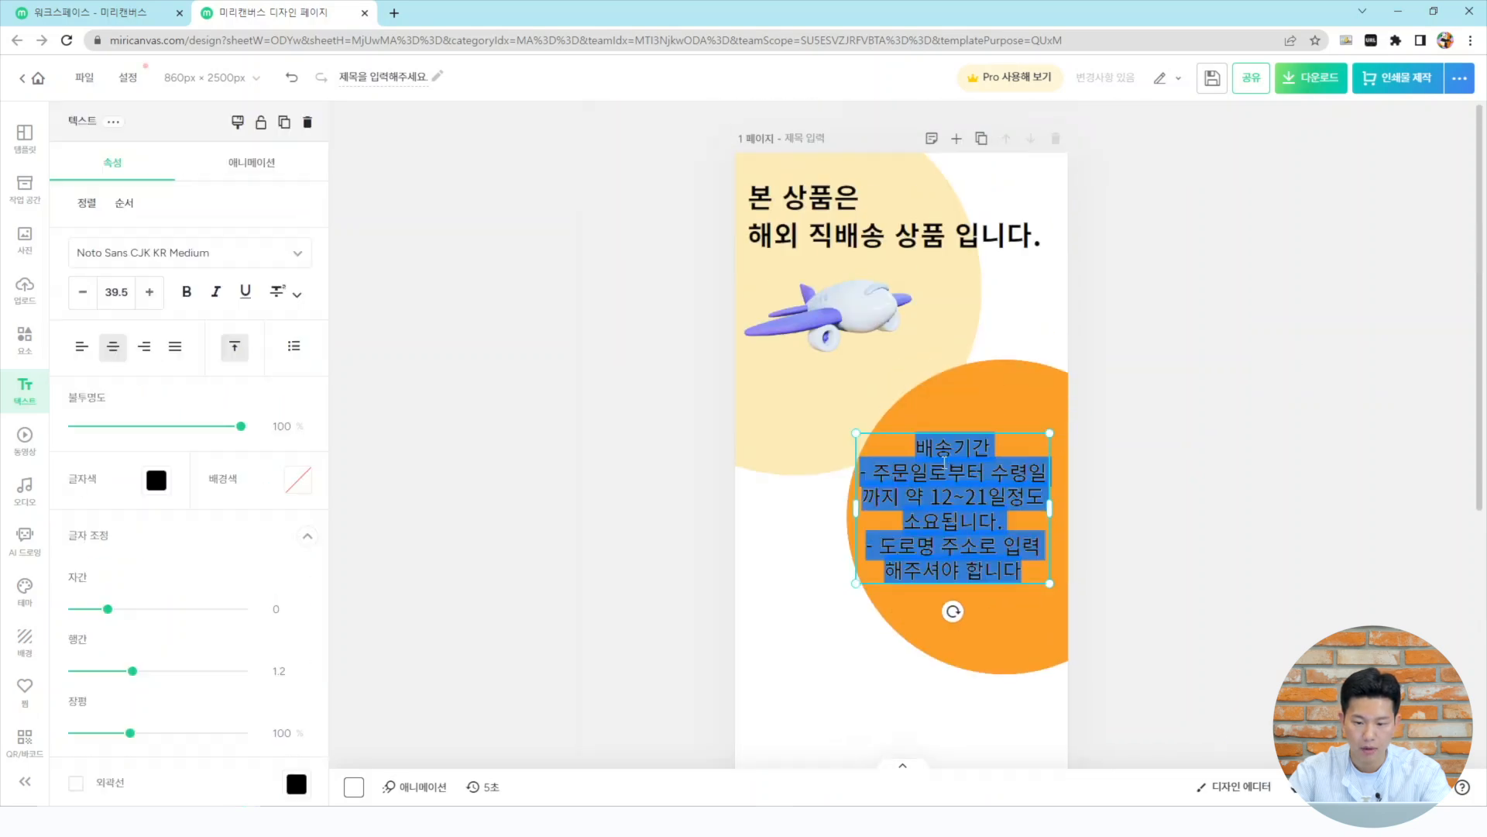
click(922, 612)
drag(921, 499, 786, 542)
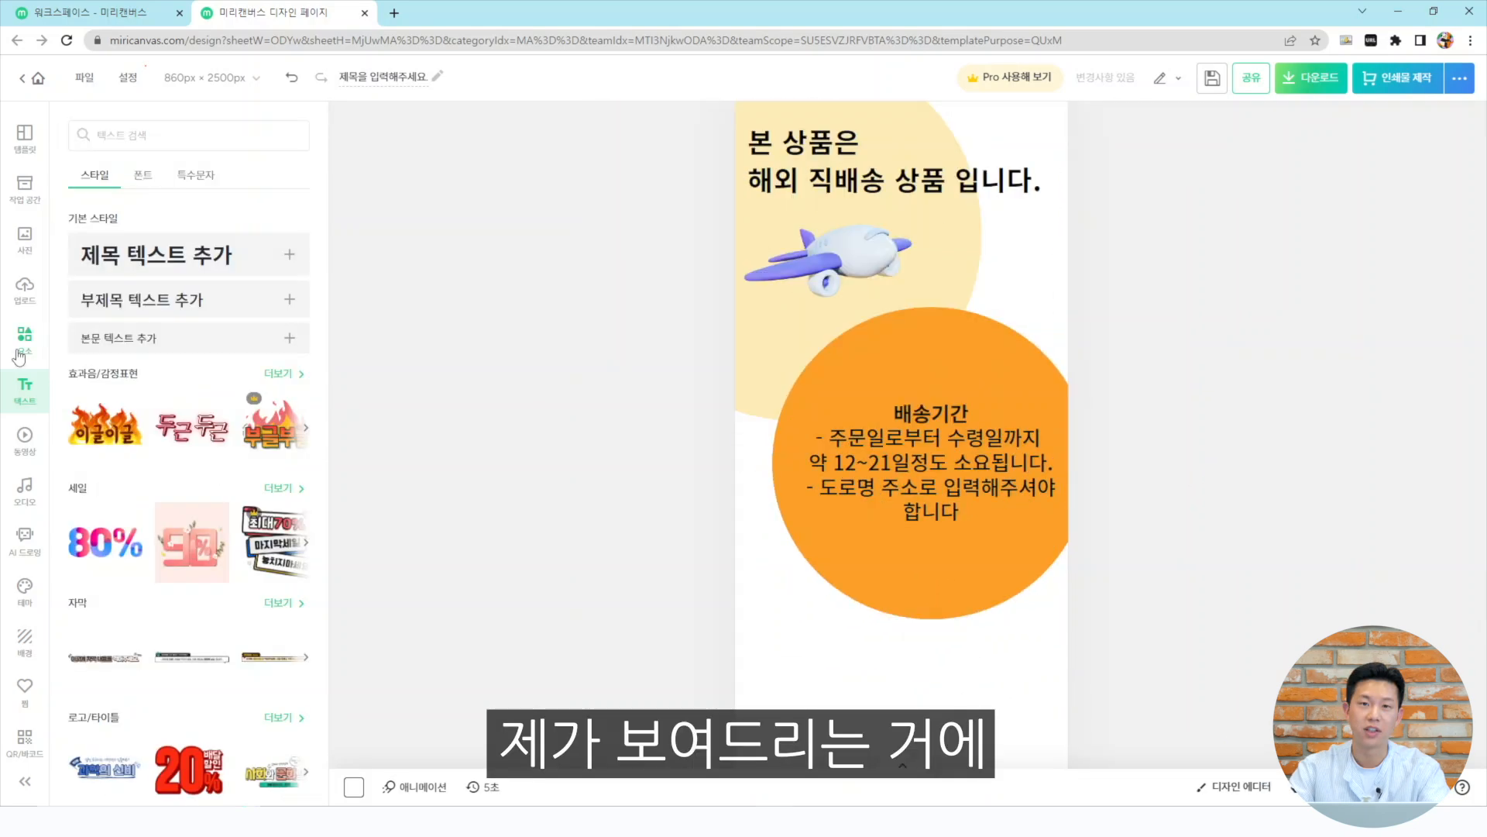
Browse the element collection and icon categories for a suitable decoration
click(25, 341)
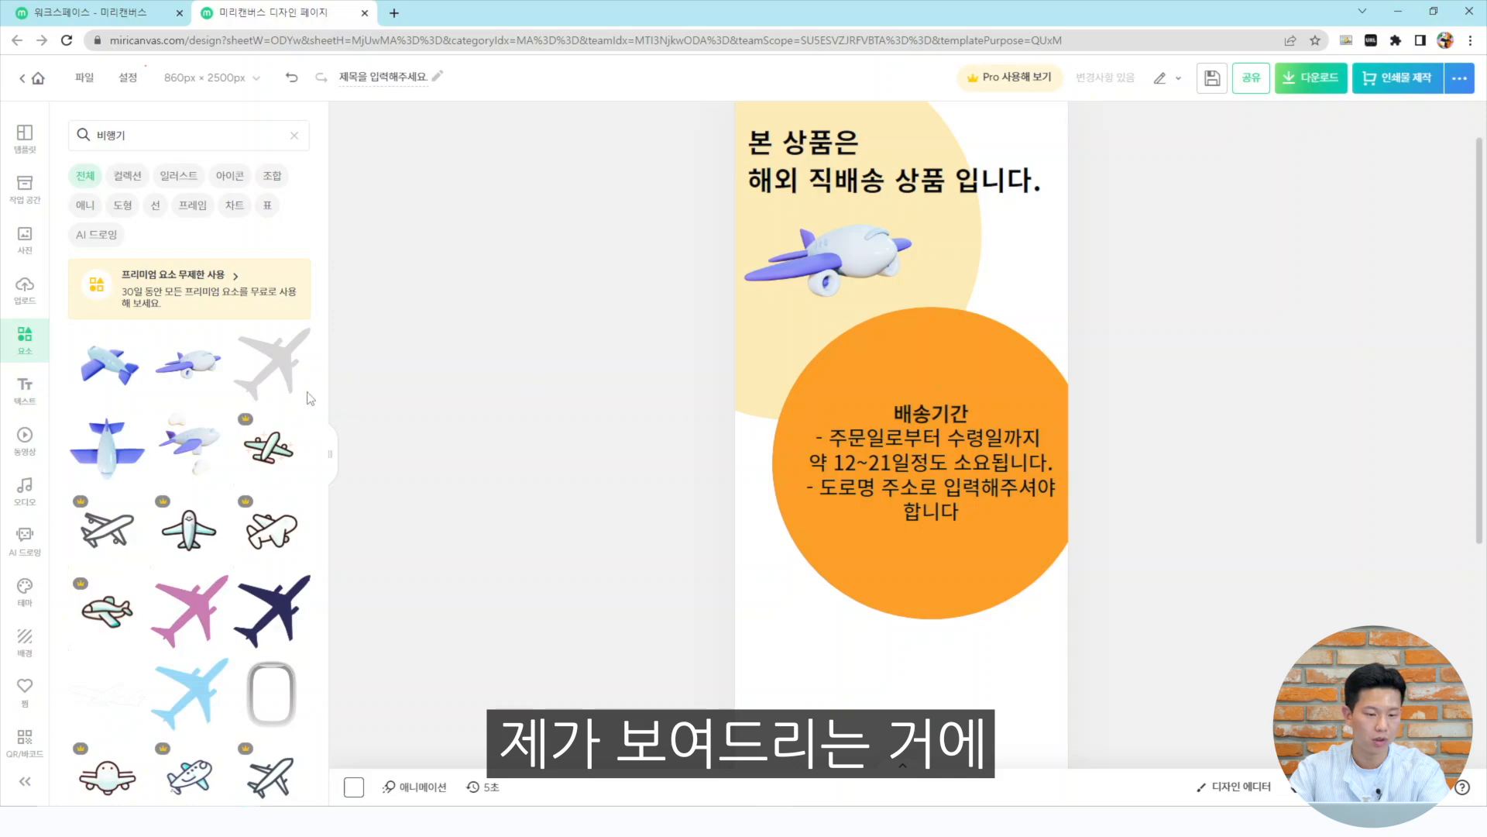
click(178, 183)
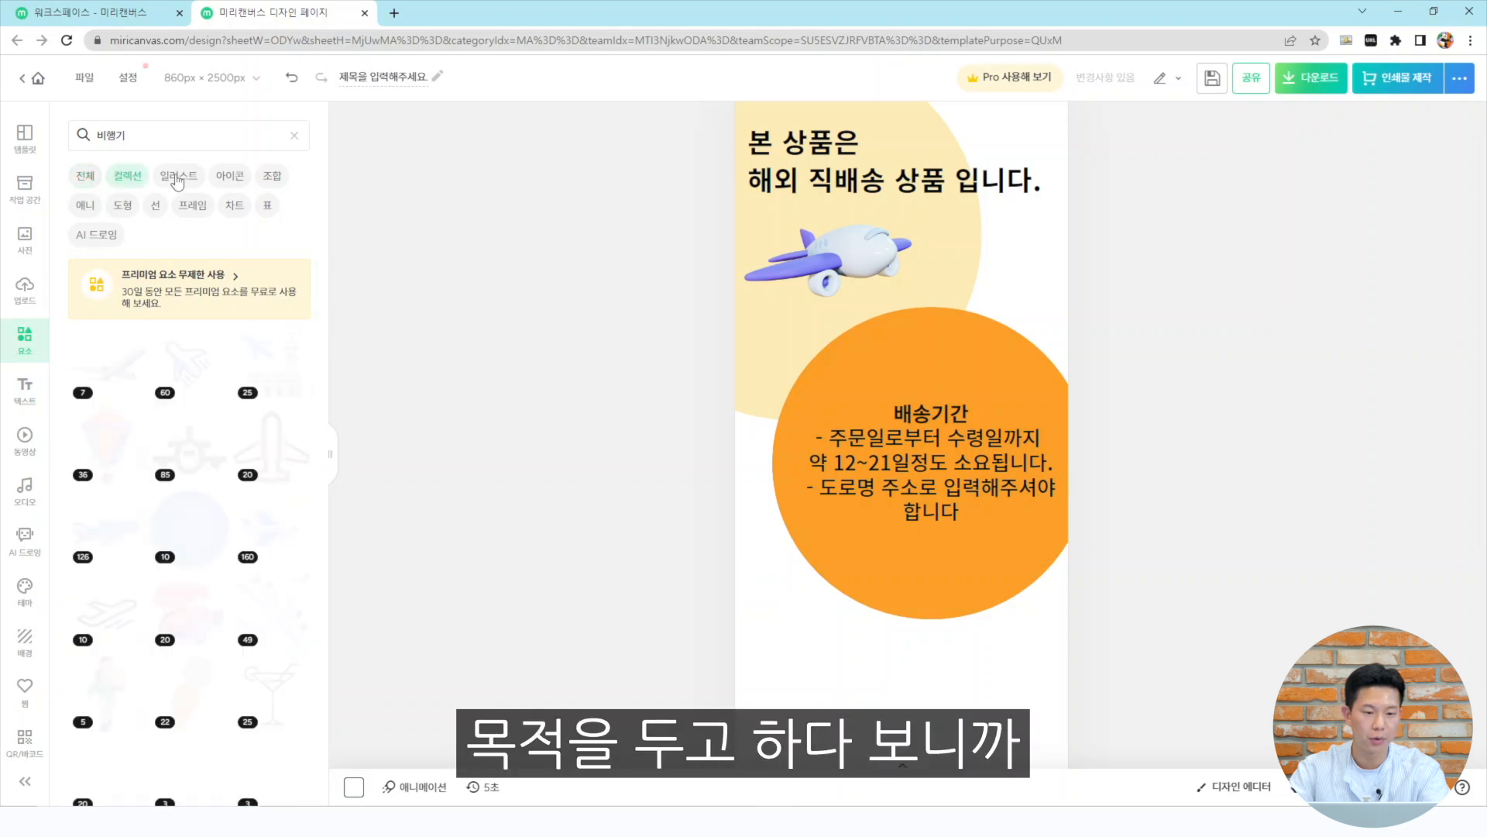
click(230, 177)
click(266, 136)
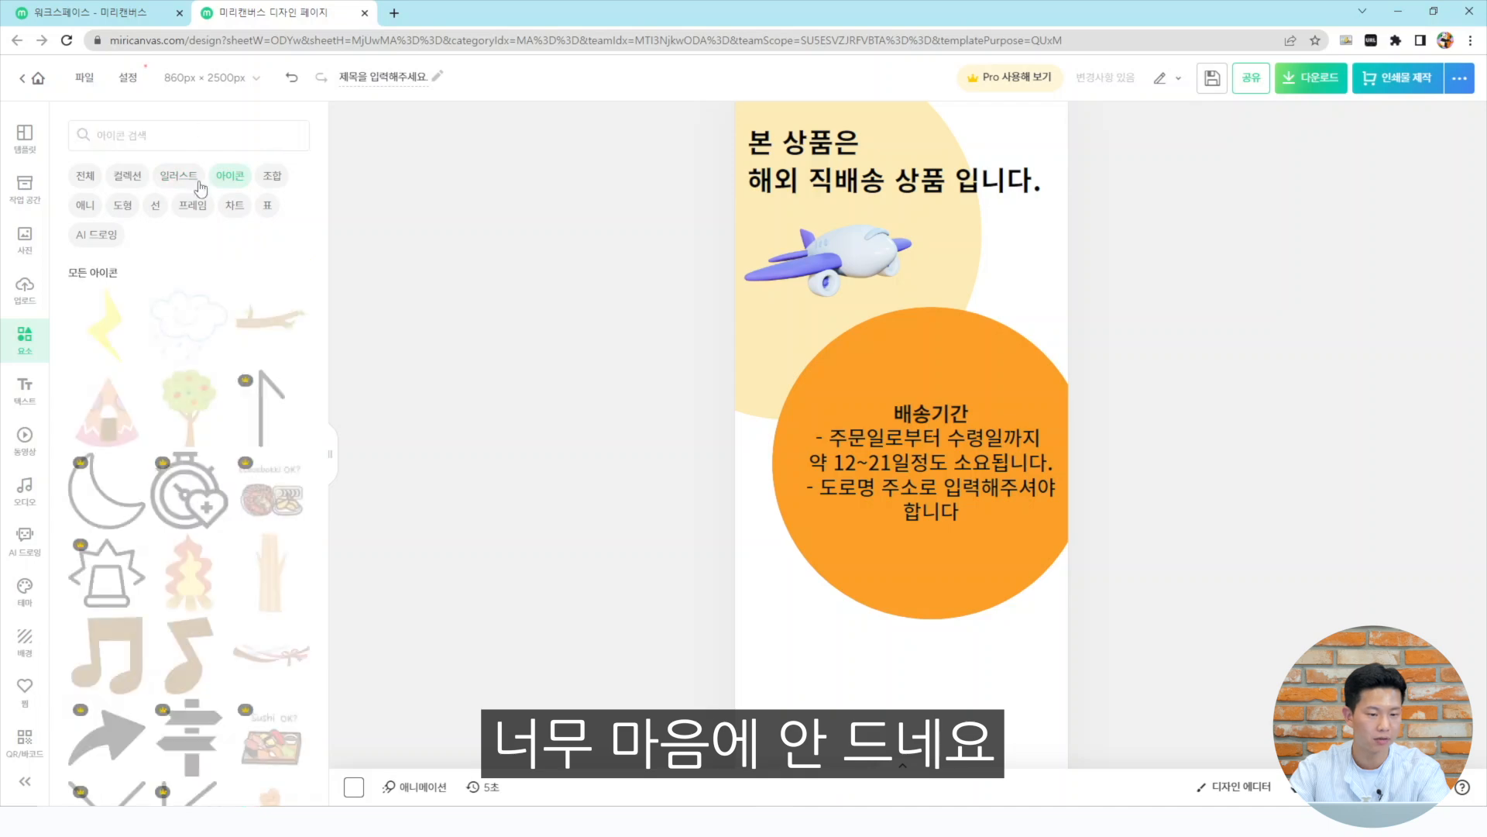
click(82, 176)
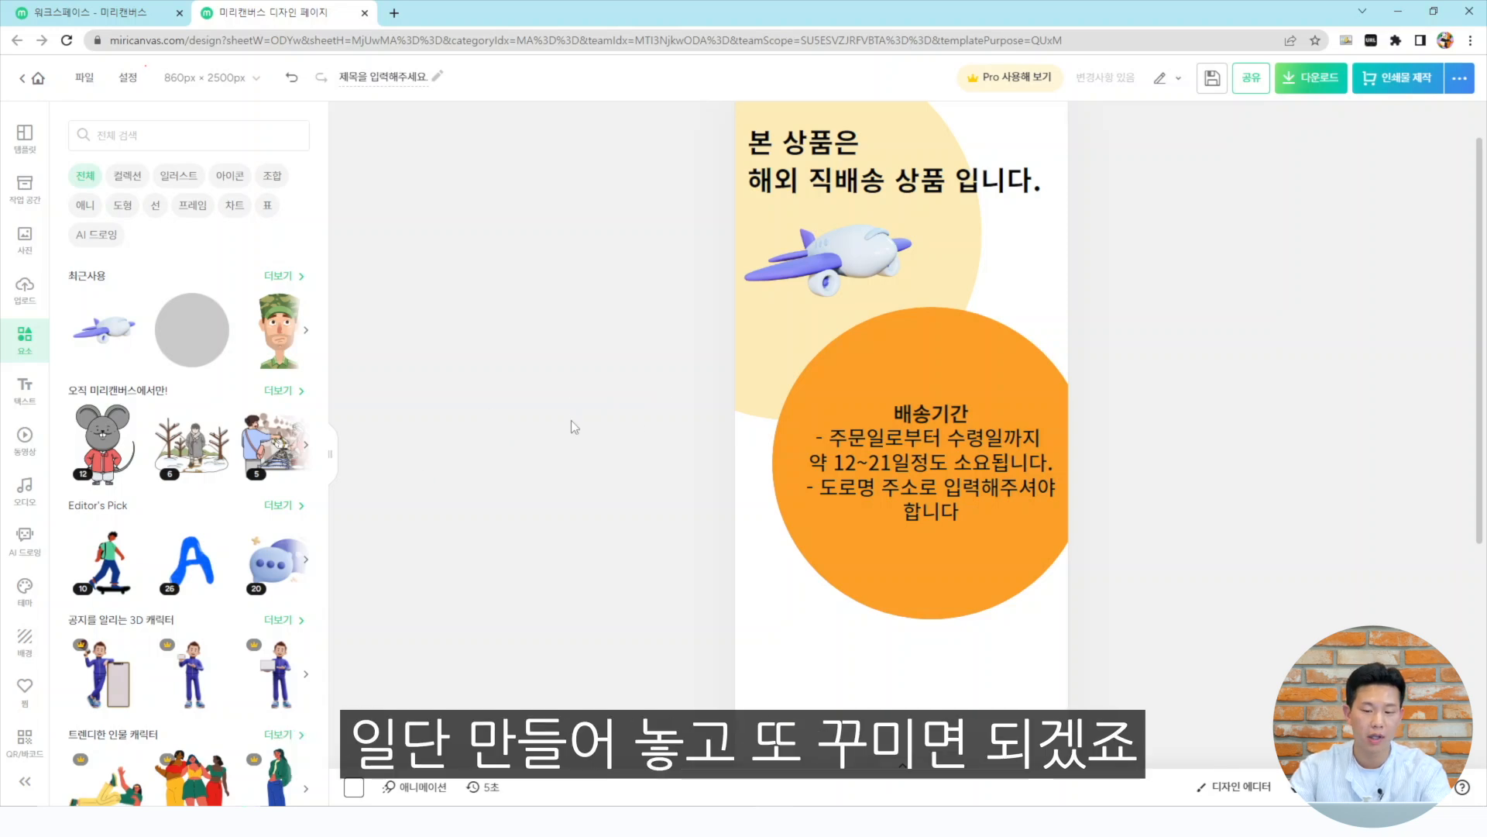
Select the 구매전 아래 내용을 꼭 확인 부탁드립니다 lines in the Notepad text
scroll(570, 425, down, 1)
key(alt+Tab)
drag(1028, 333, 534, 268)
key(alt+Tab)
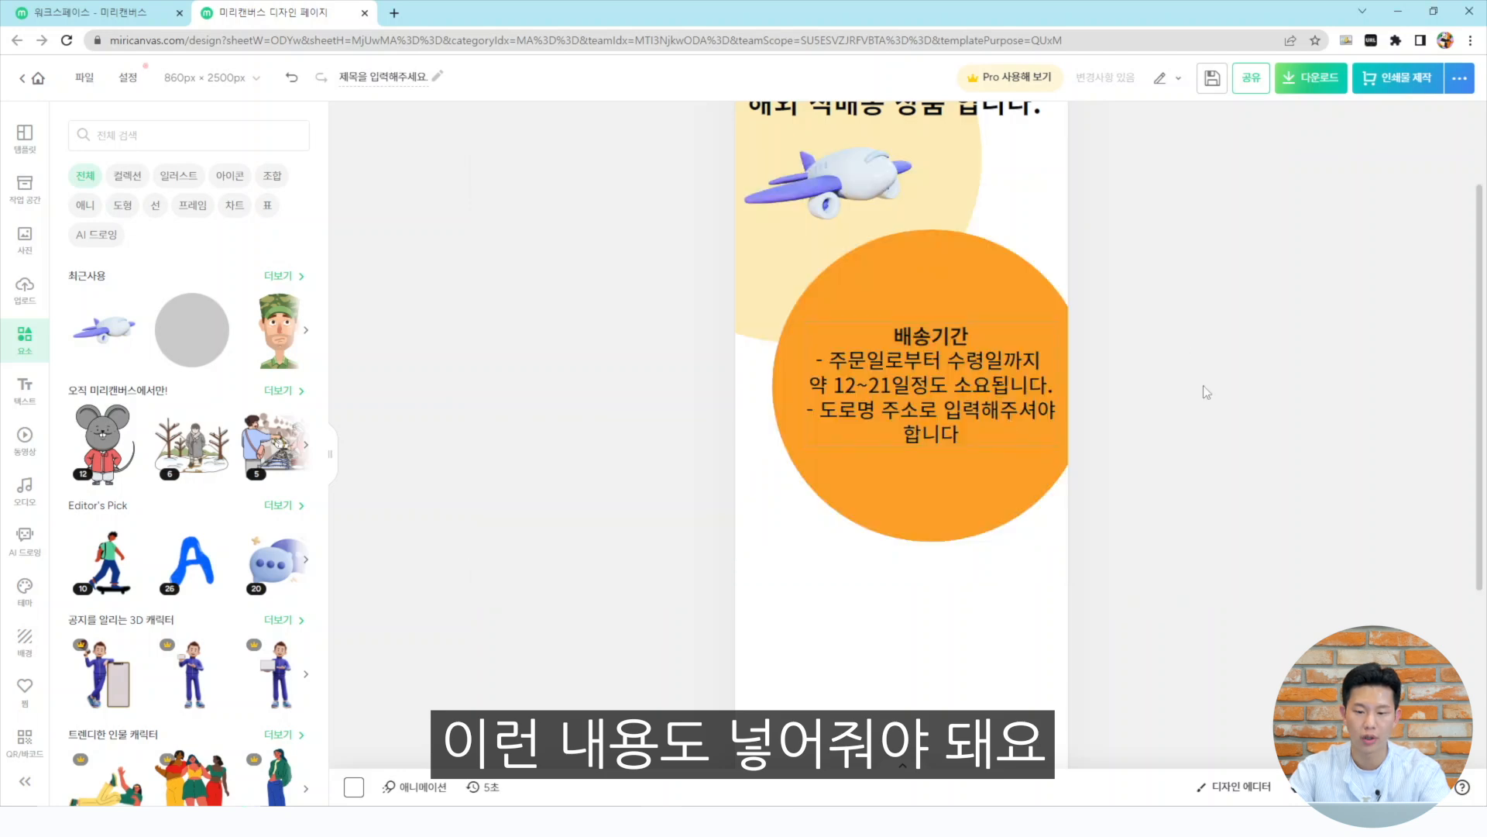
Add a subtitle text box below the orange circle and paste the purchase-check lines into it
scroll(1147, 435, down, 1)
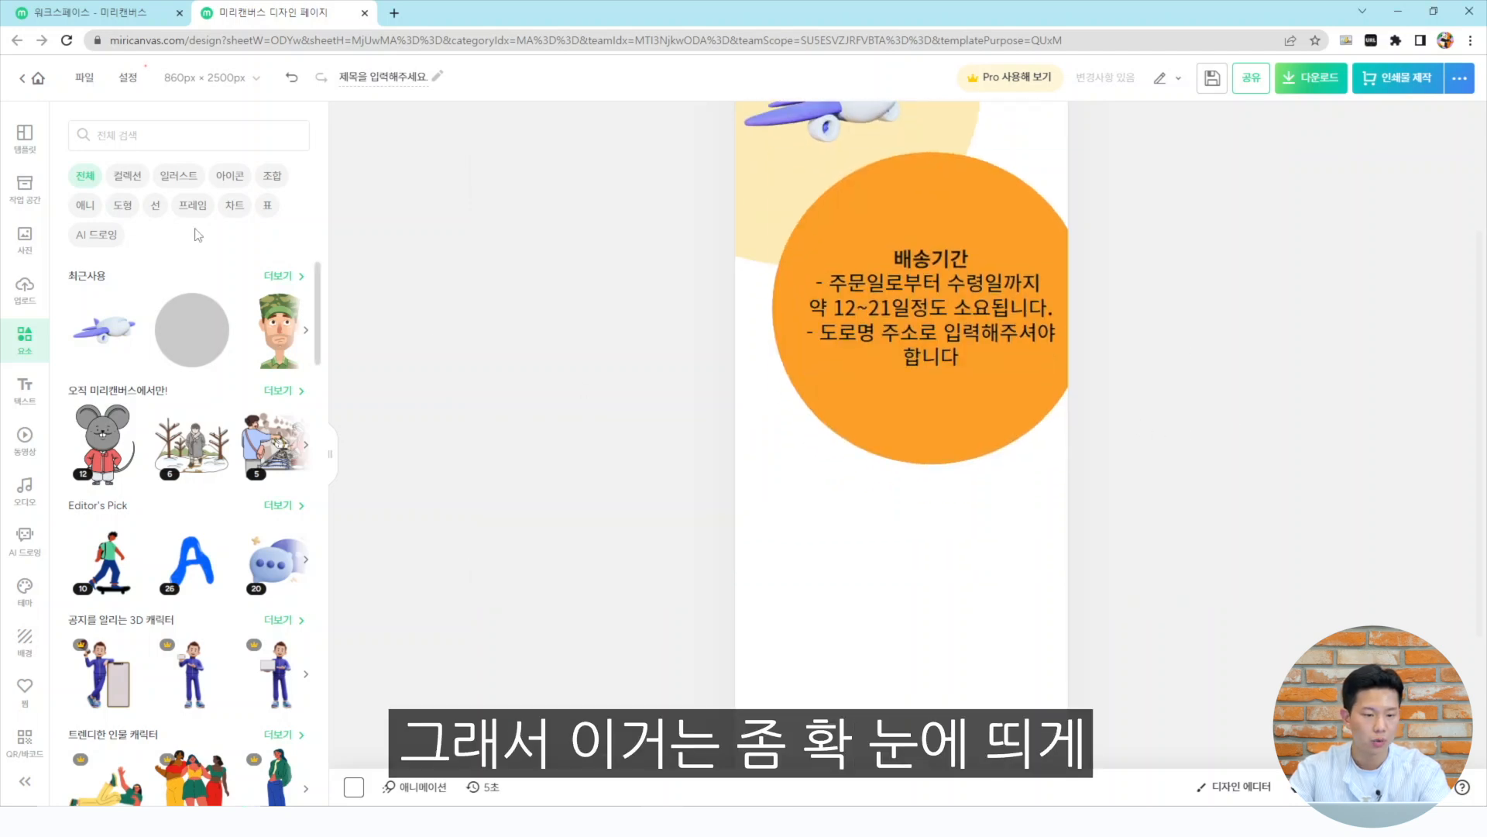
click(26, 384)
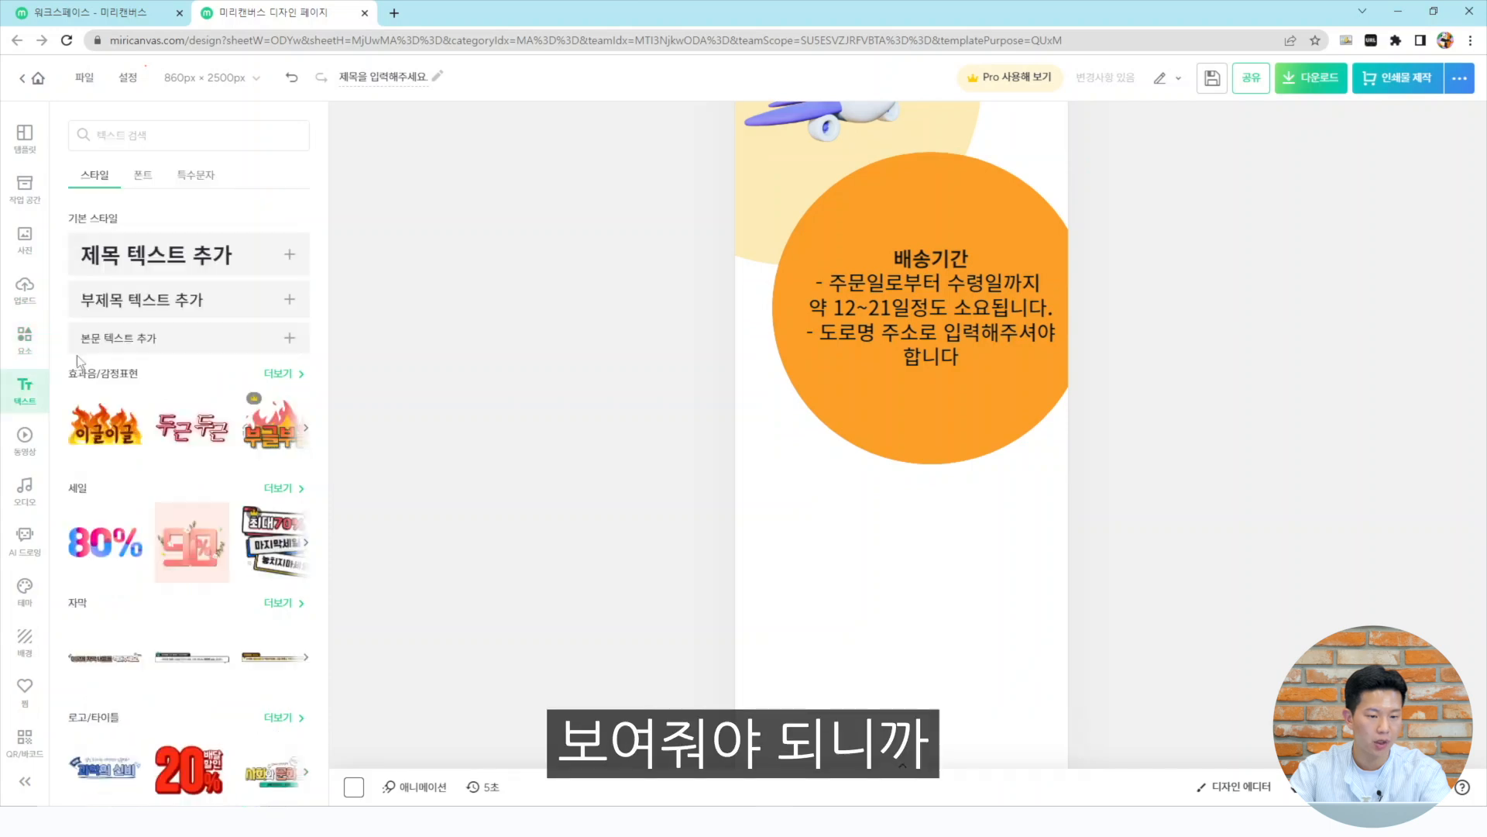
click(154, 293)
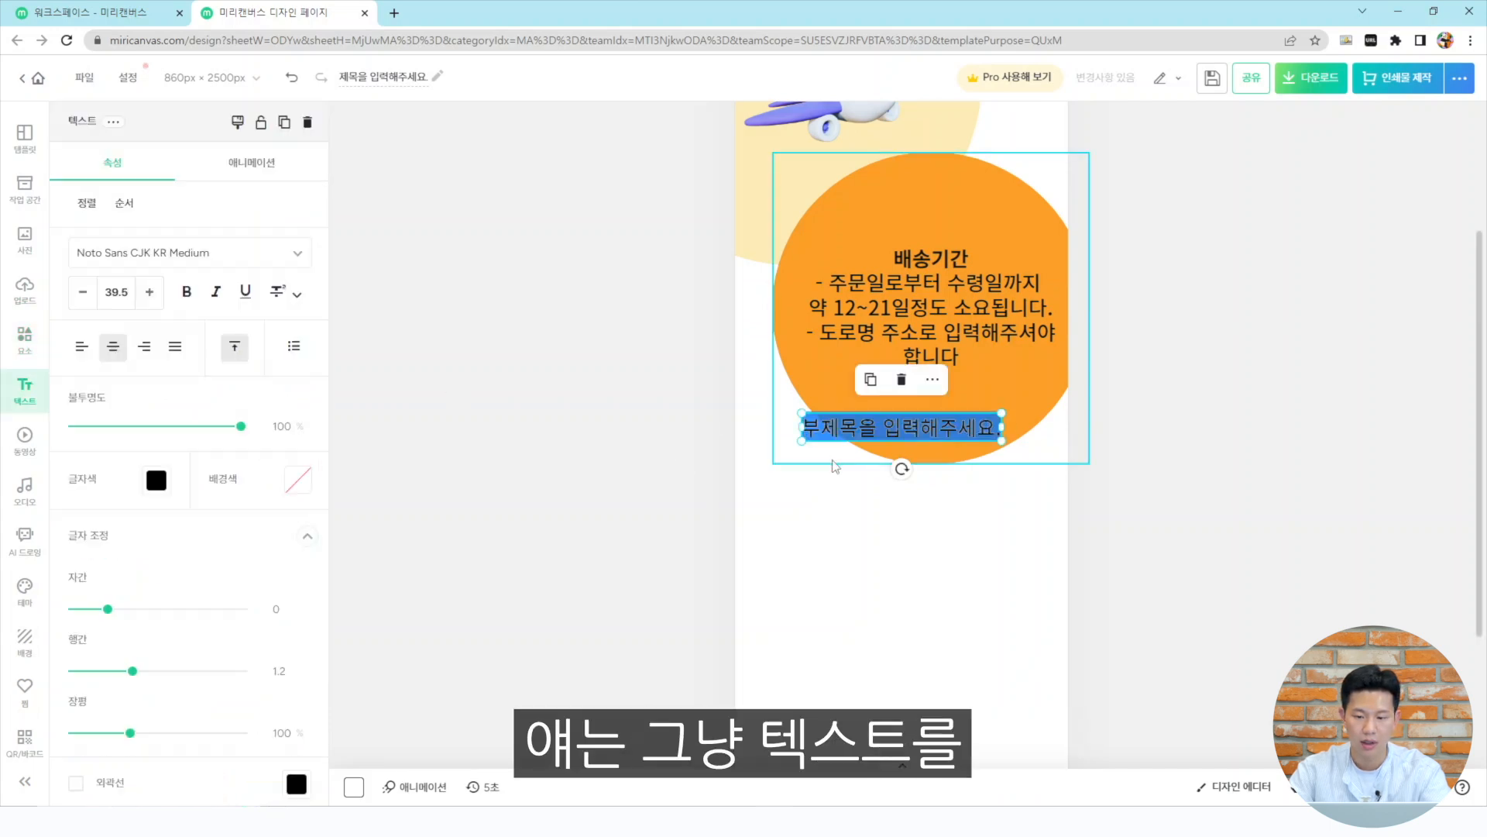
key(ctrl+v)
click(1380, 513)
Shrink the pasted text and narrow its box to fit the page width below the circle
click(1000, 478)
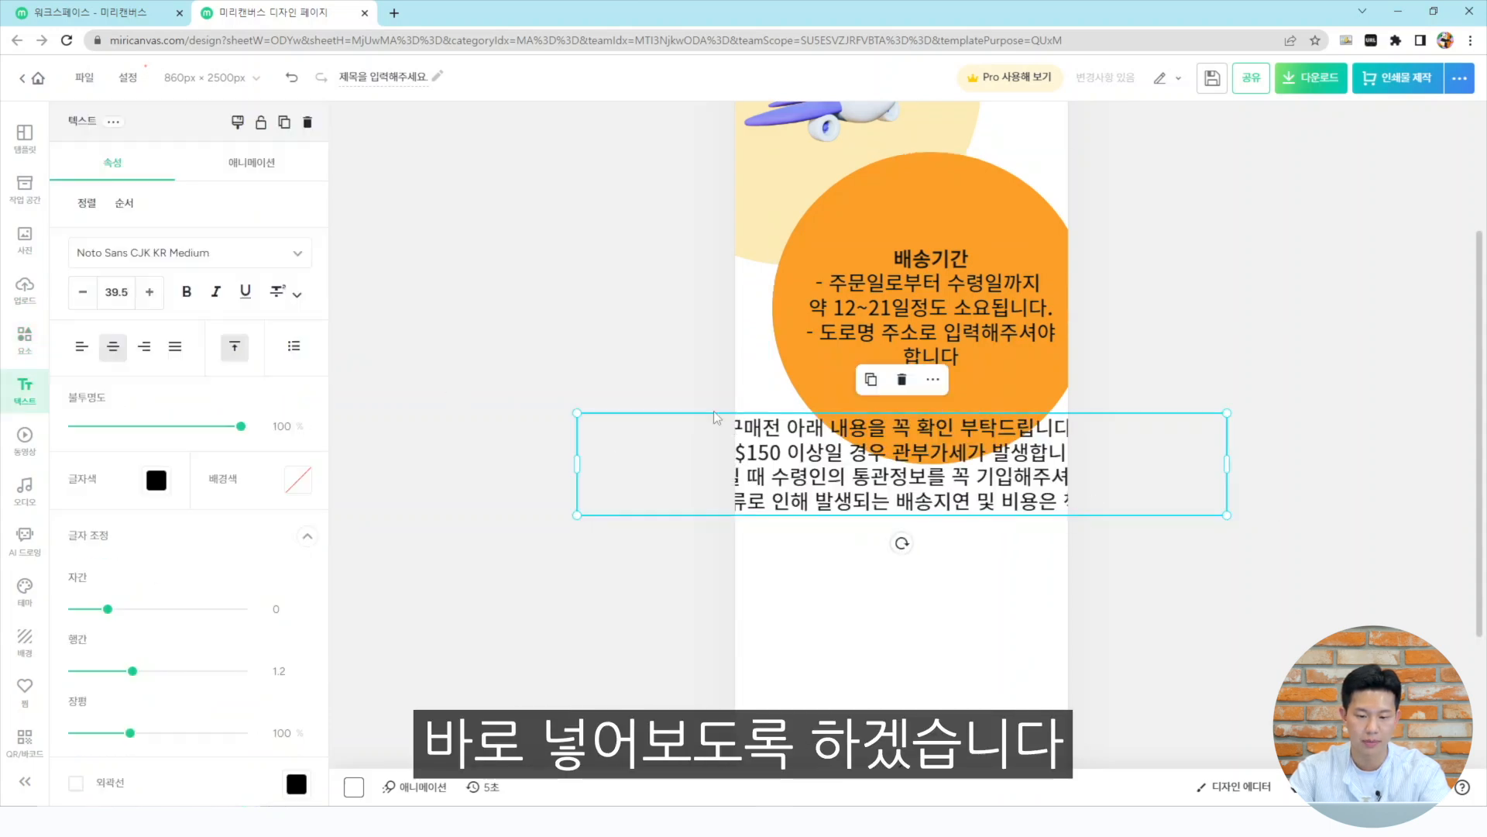
drag(117, 293, 182, 339)
drag(901, 438, 902, 499)
drag(1227, 500, 958, 500)
drag(767, 499, 902, 509)
click(1162, 505)
scroll(1162, 505, up, 3)
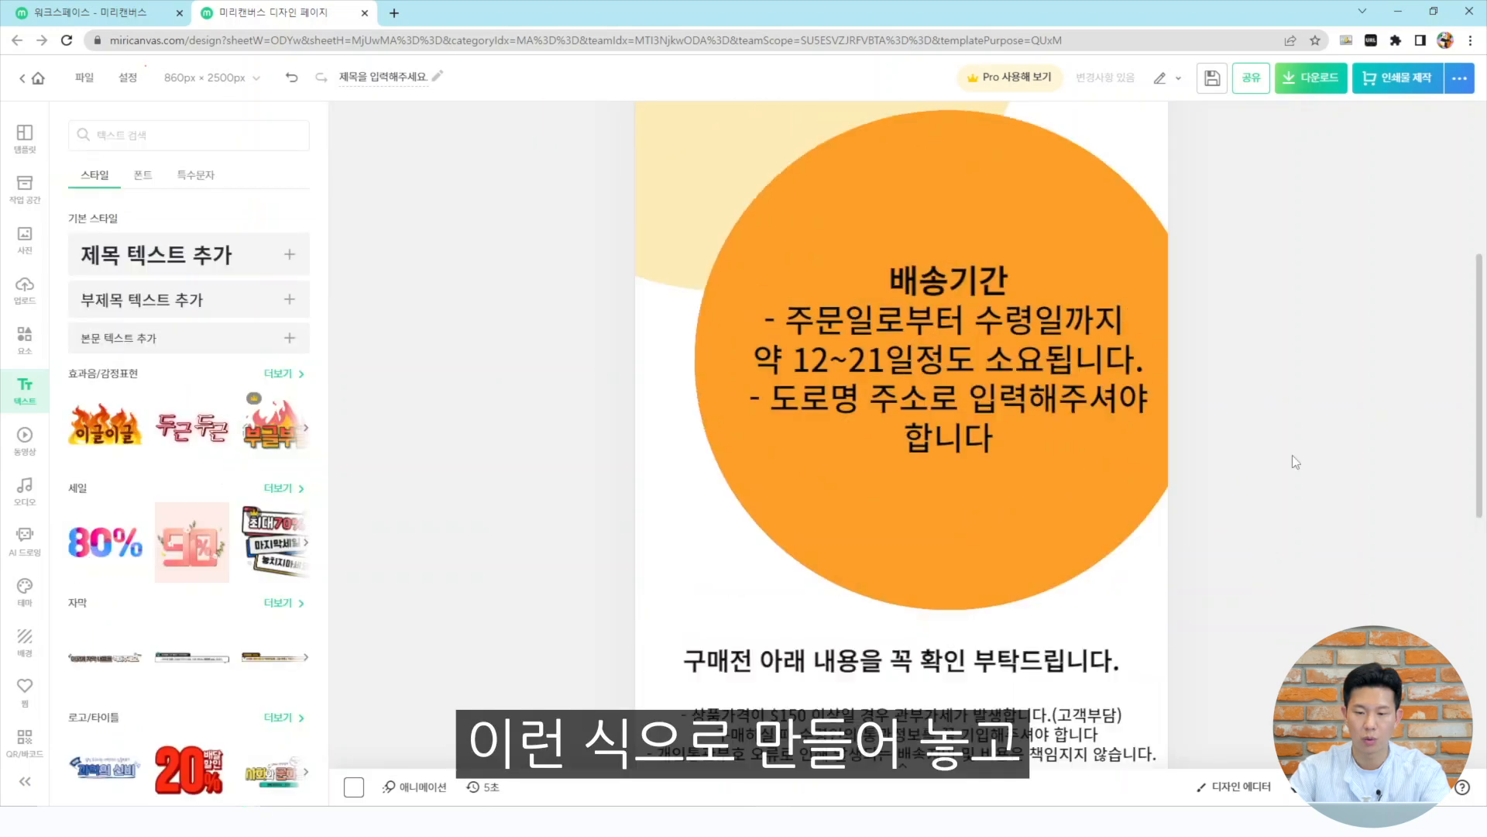
scroll(1286, 459, down, 3)
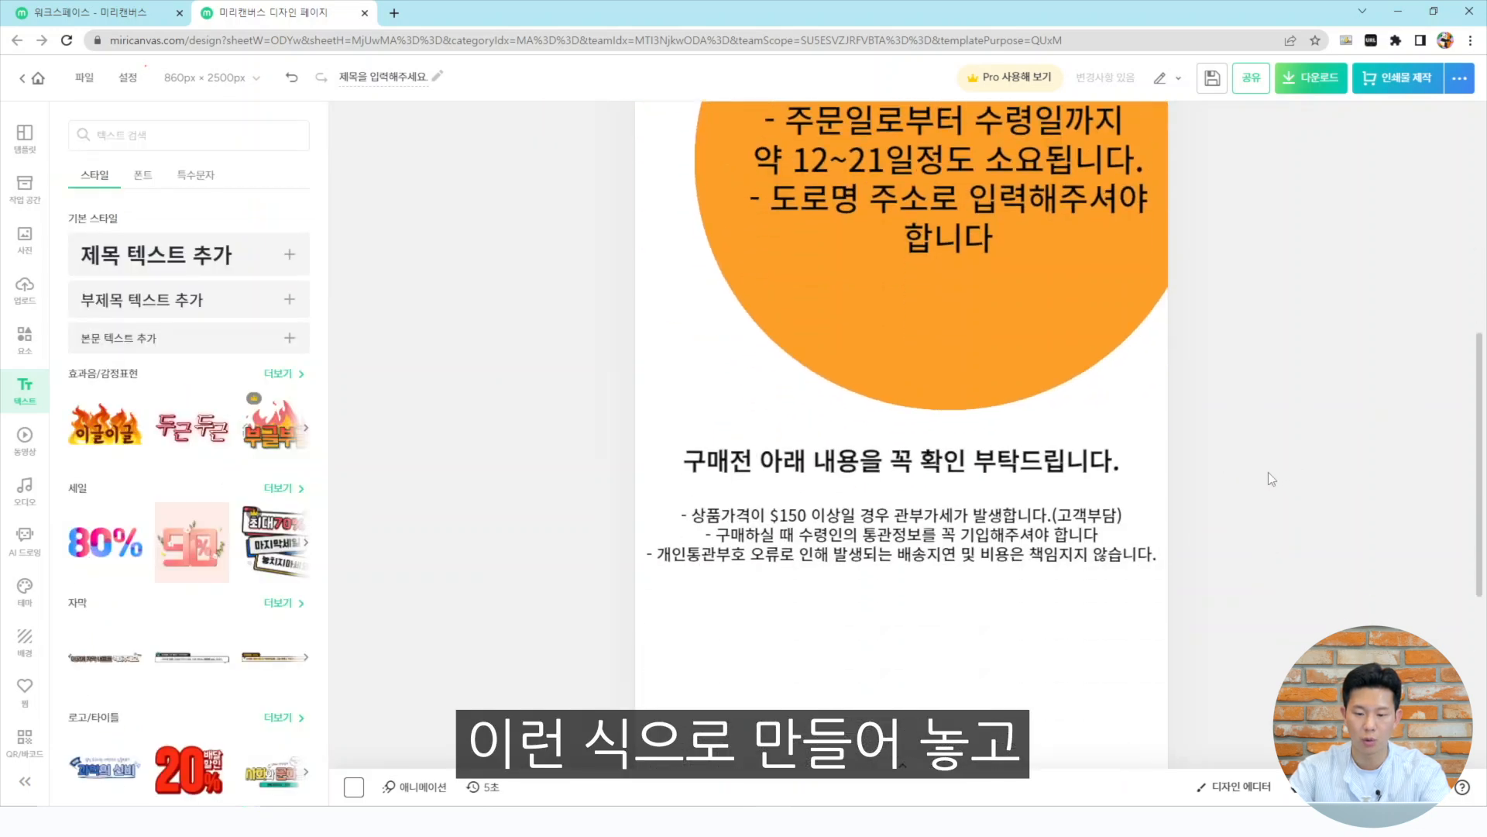
scroll(1177, 465, down, 3)
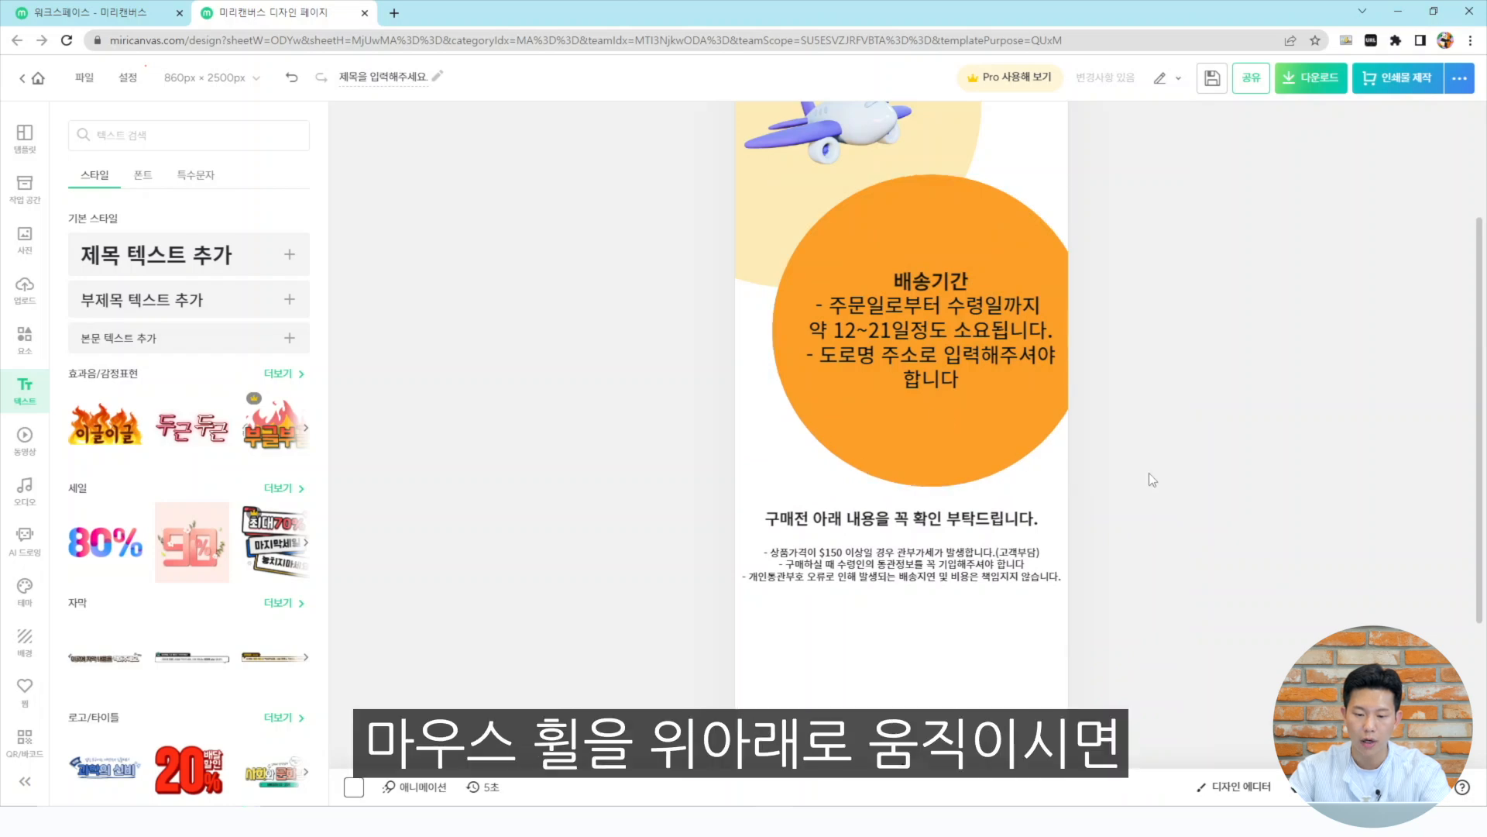
scroll(1150, 472, up, 1)
scroll(1146, 471, down, 3)
scroll(1147, 471, up, 3)
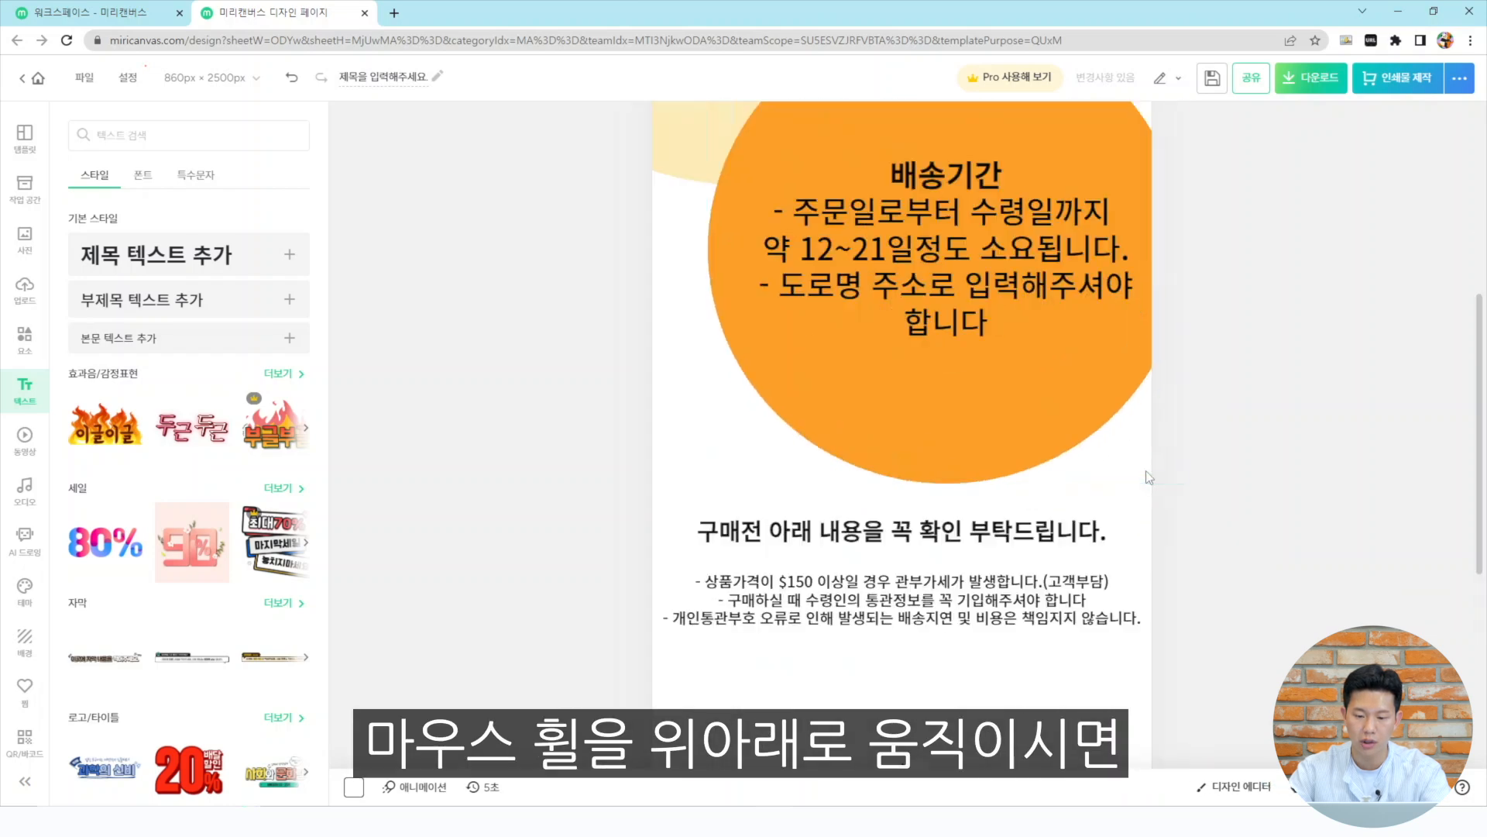
Search the element library for 하이라이트 highlight decorations
double_click(919, 564)
click(920, 563)
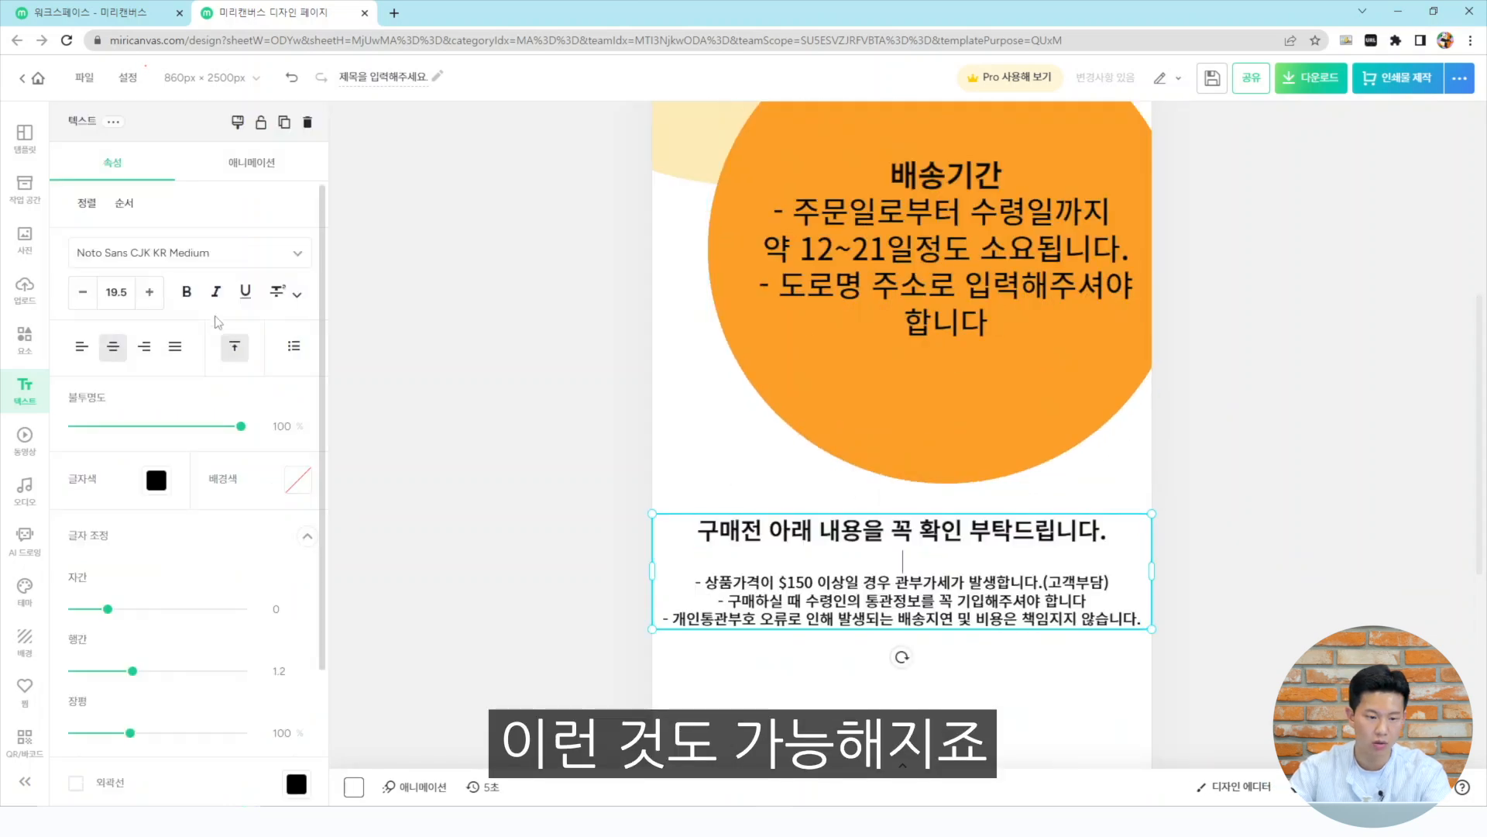
click(429, 429)
click(25, 341)
click(148, 134)
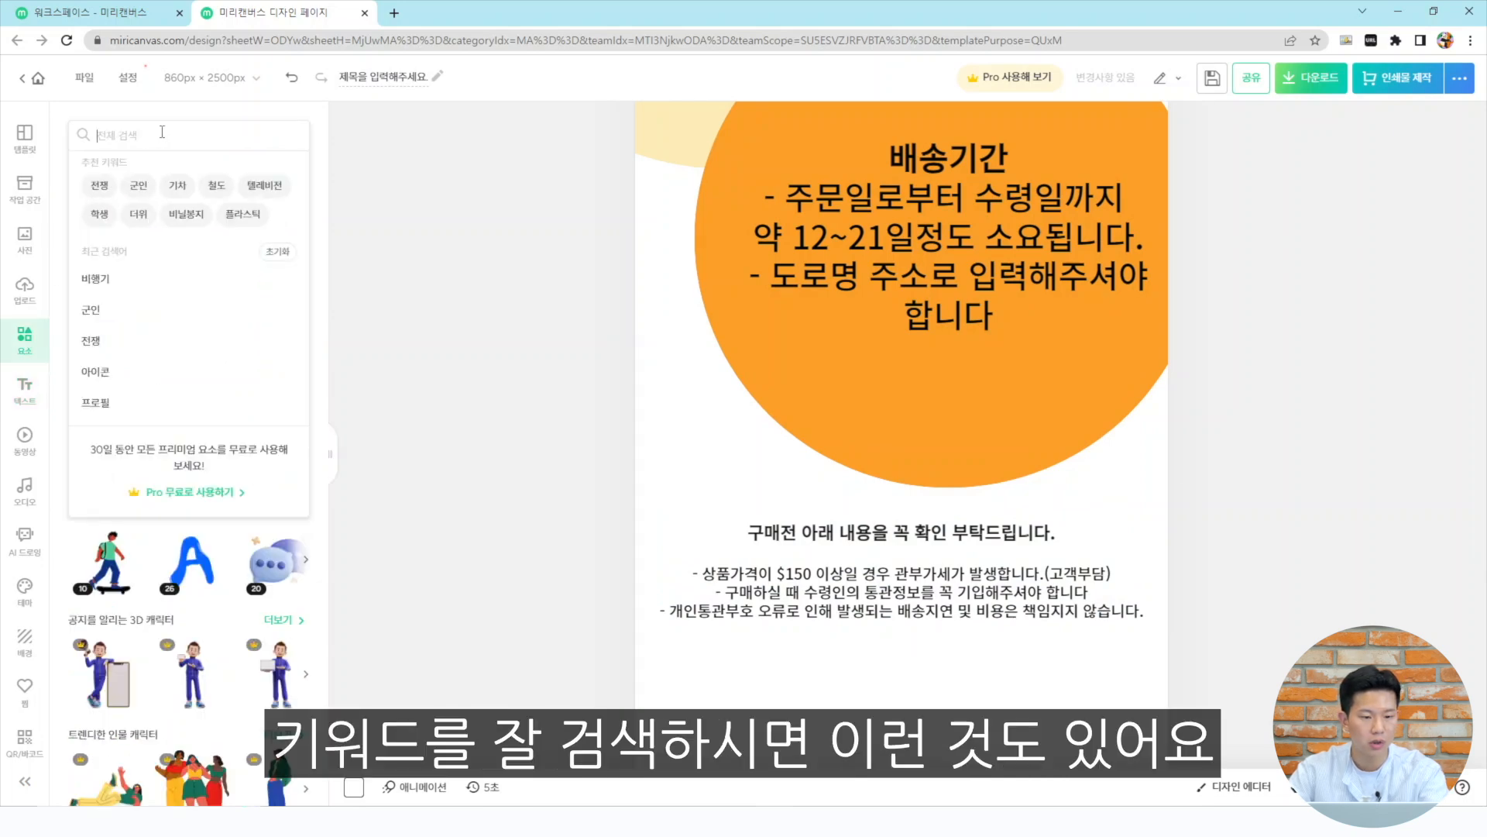
text(하일)
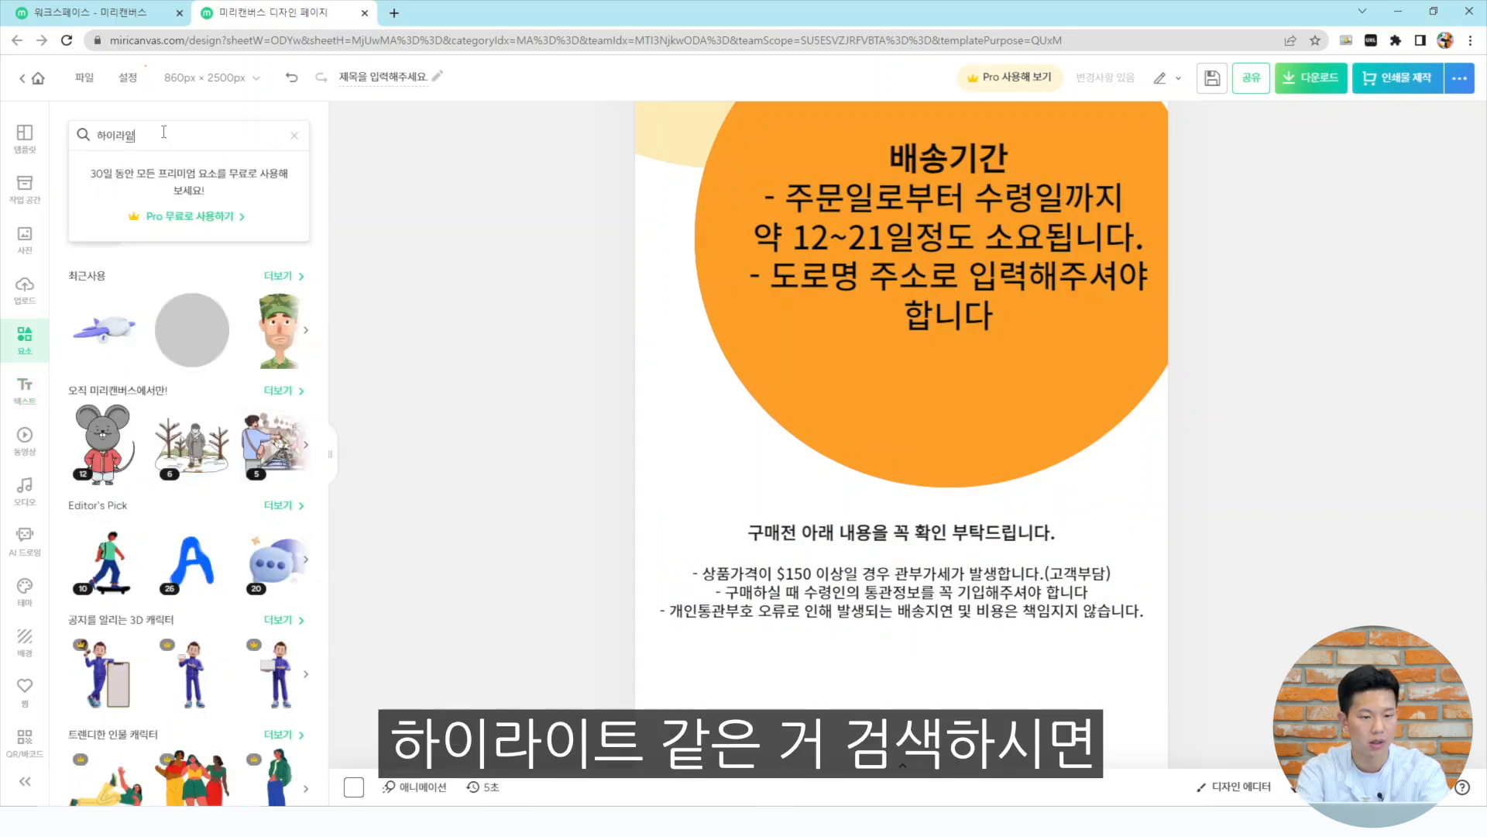
text(트)
key(Return)
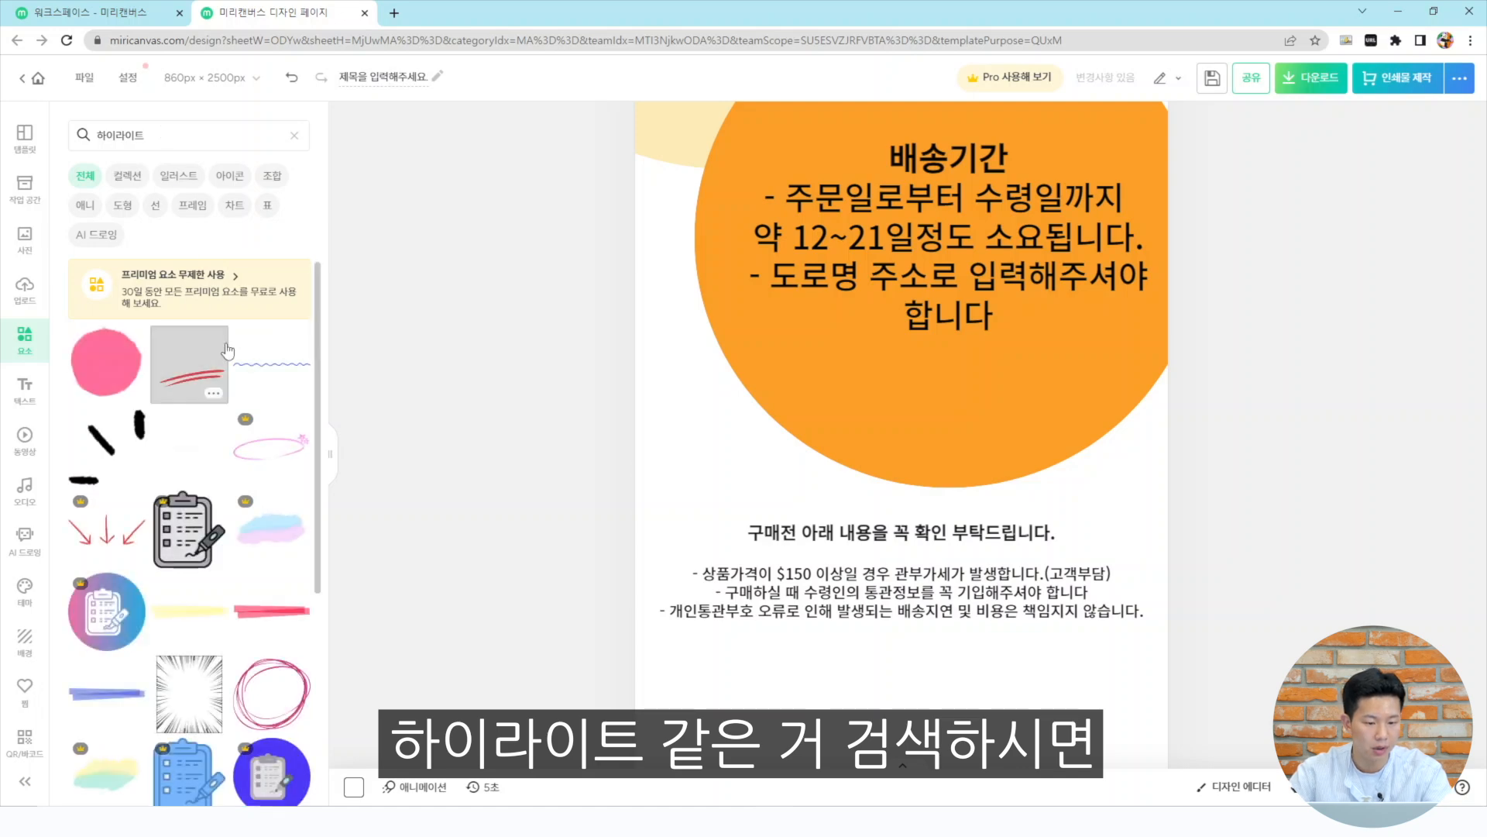
scroll(201, 465, down, 1)
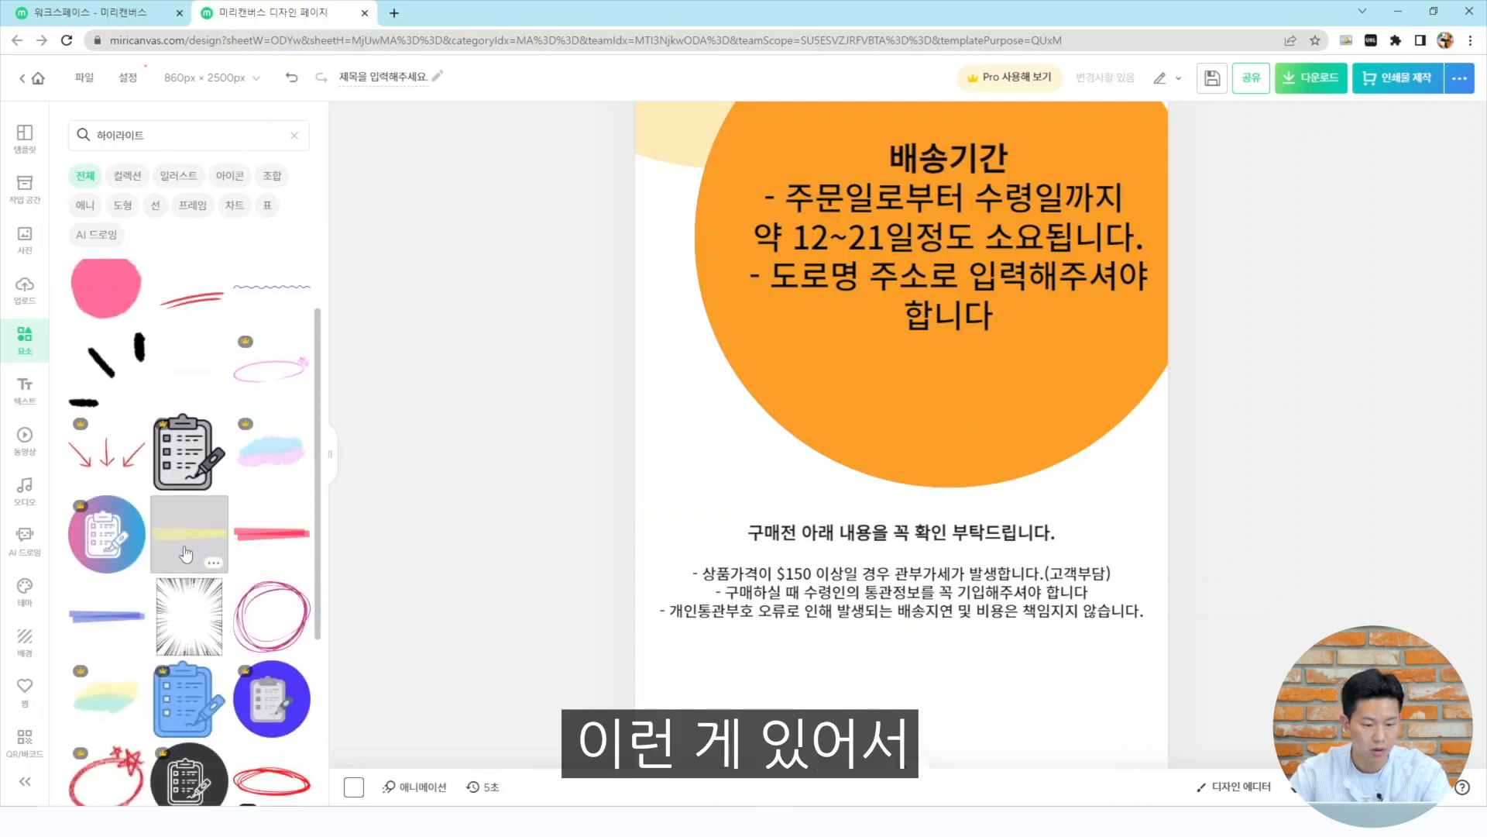
Place a yellow highlighter stroke over the $150 이상일 경우 관부가세 phrase and send it behind the text
click(186, 553)
drag(945, 426, 950, 613)
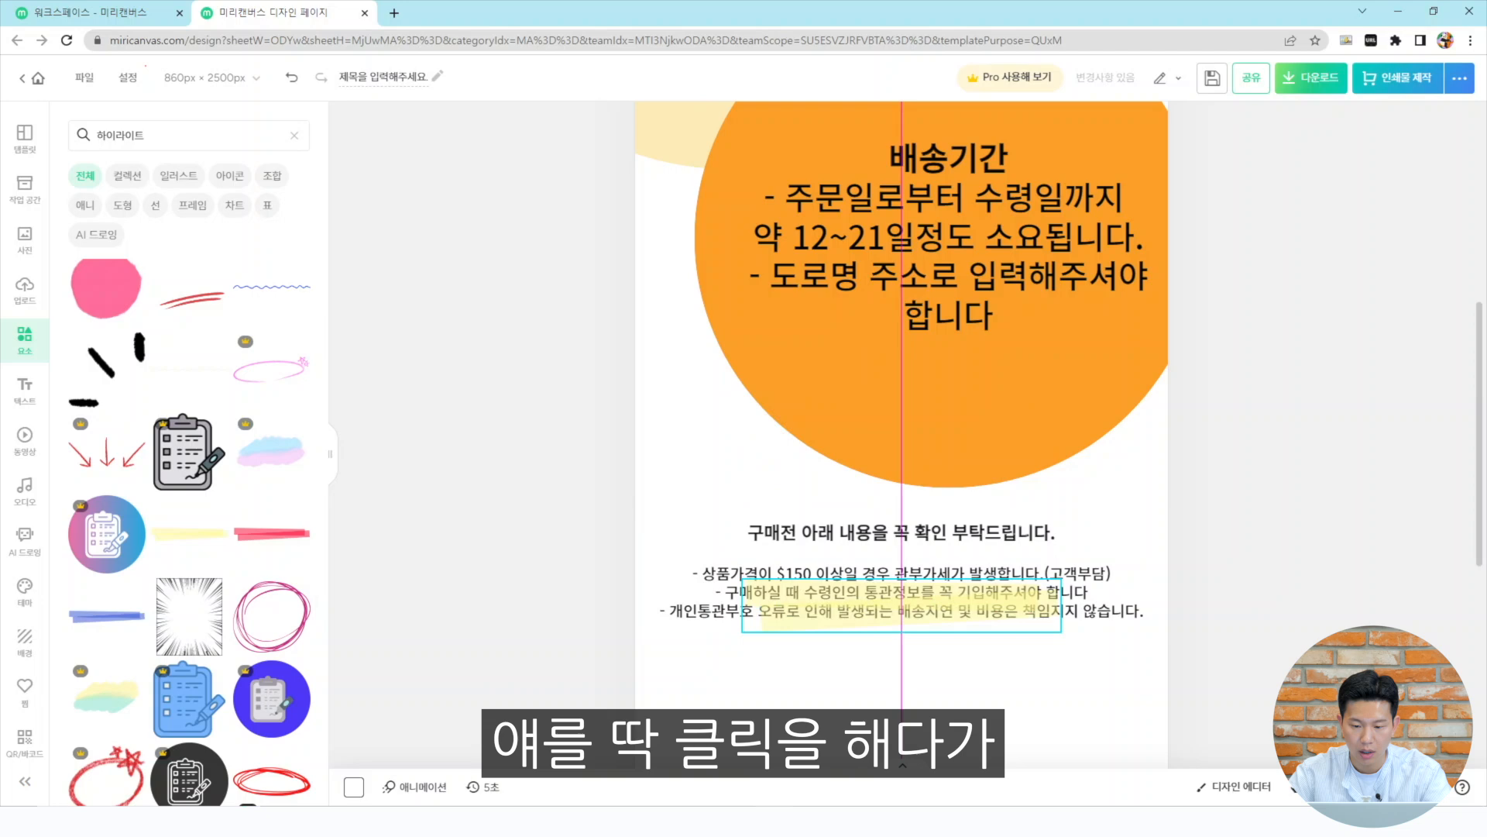
mouse_move(1061, 632)
mouse_down()
mouse_move(1062, 602)
mouse_move(810, 577)
mouse_up()
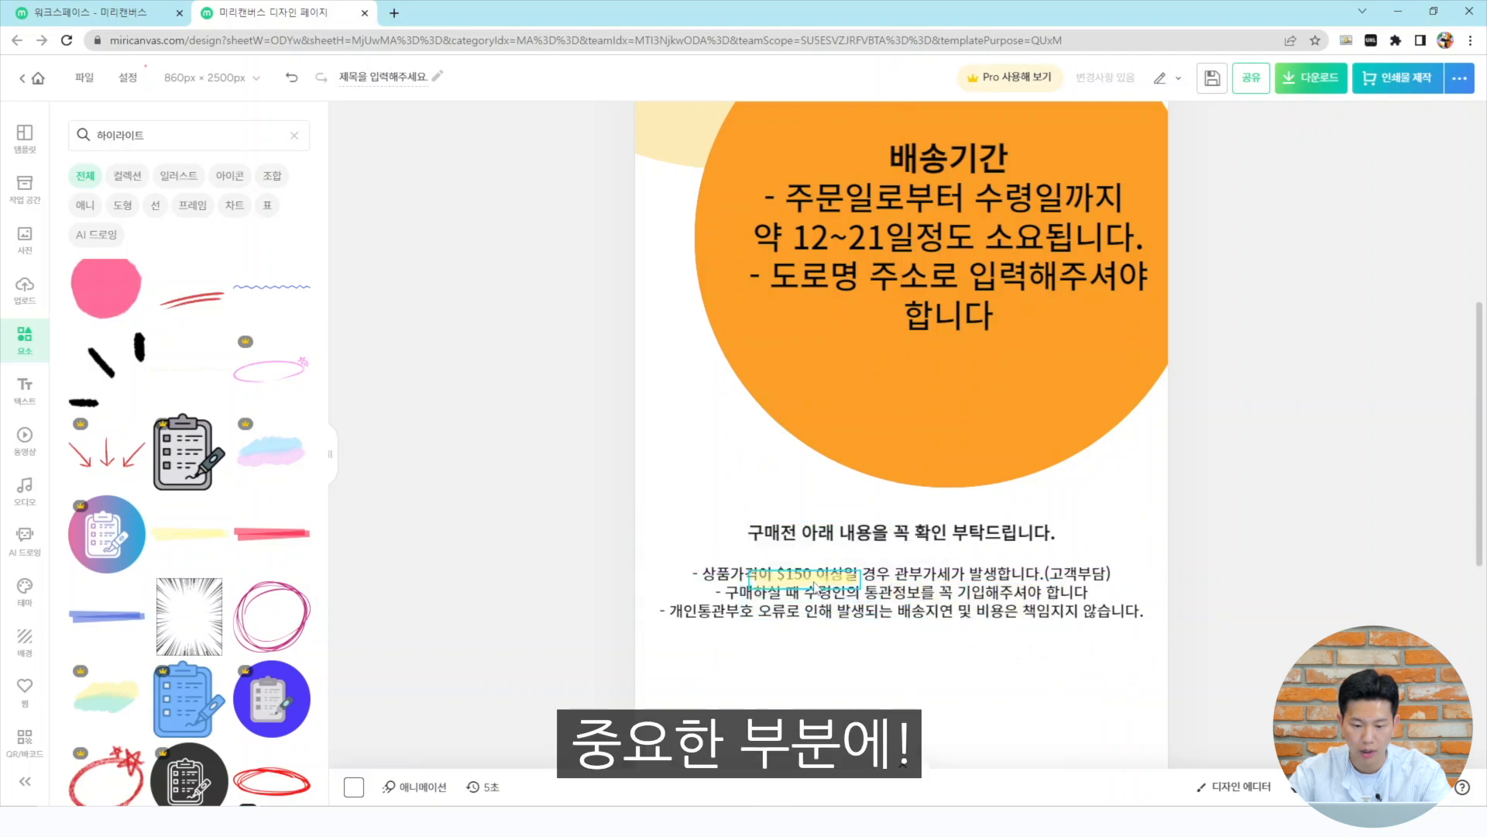
right_click(811, 577)
click(905, 404)
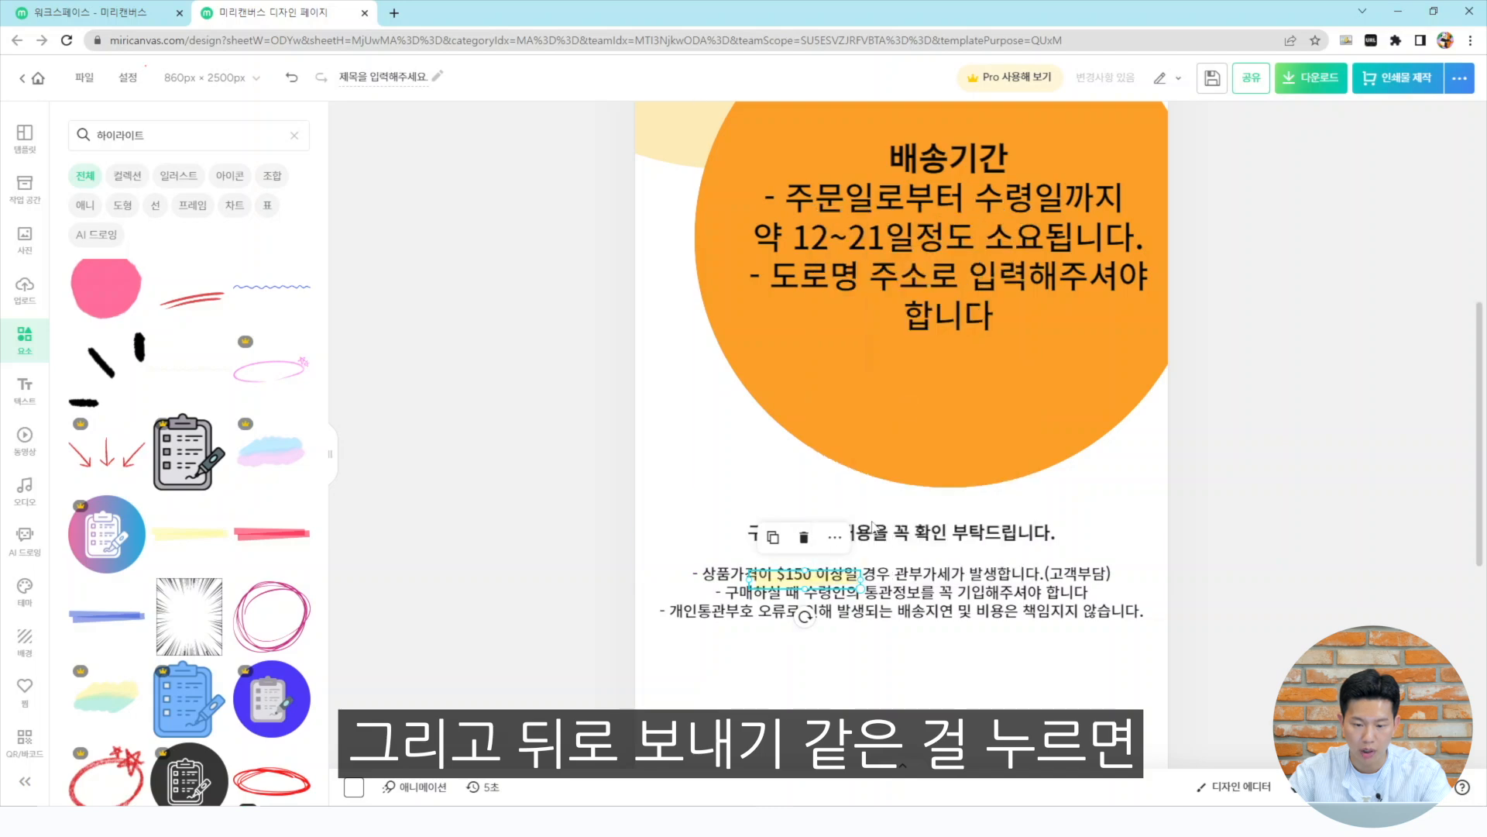
drag(859, 580, 965, 577)
click(1205, 612)
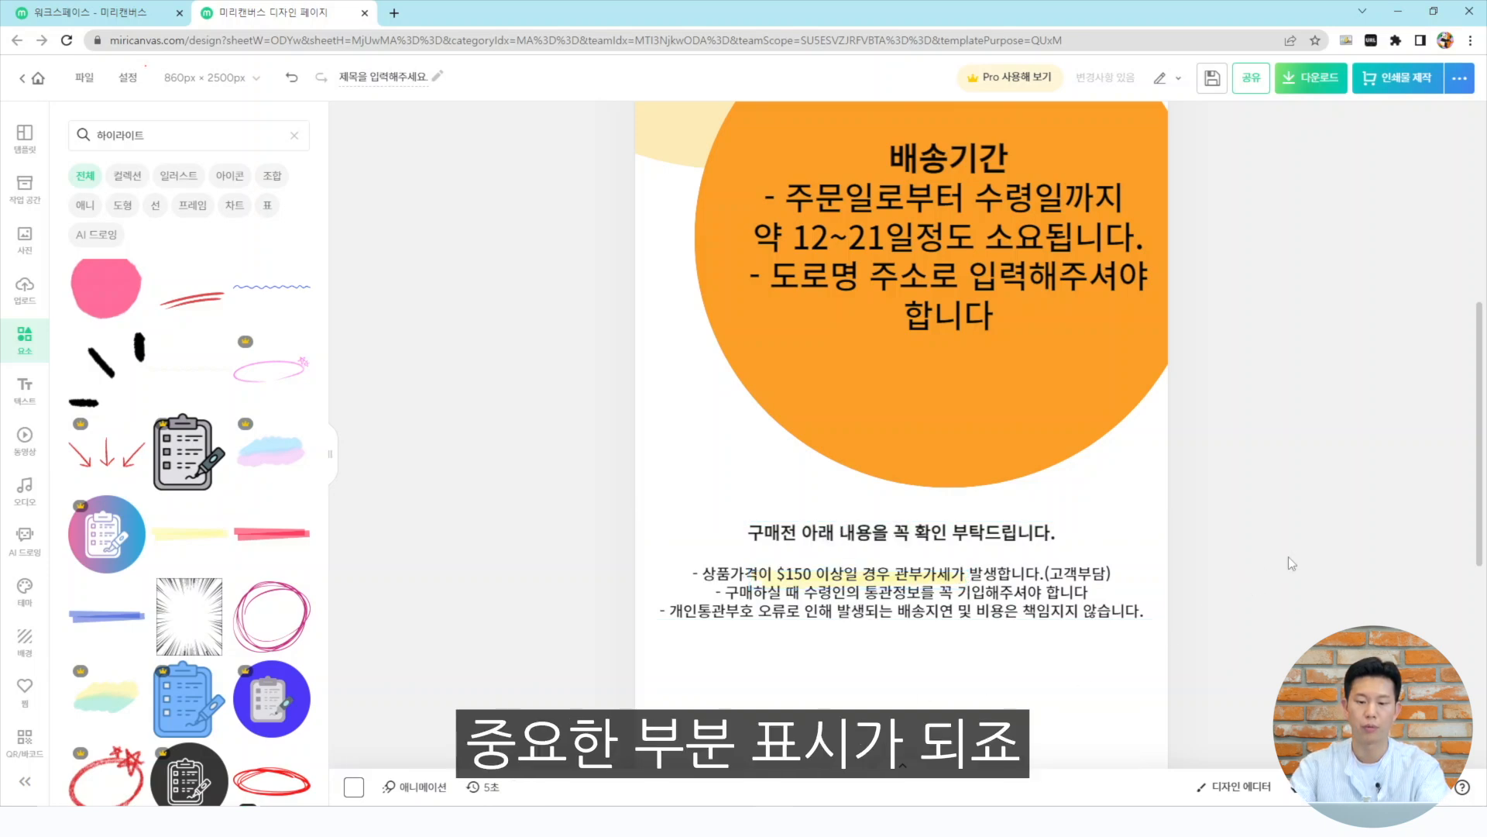
Search the elements for 밑줄 and place a red wavy underline beneath the last notice line
scroll(186, 542, down, 3)
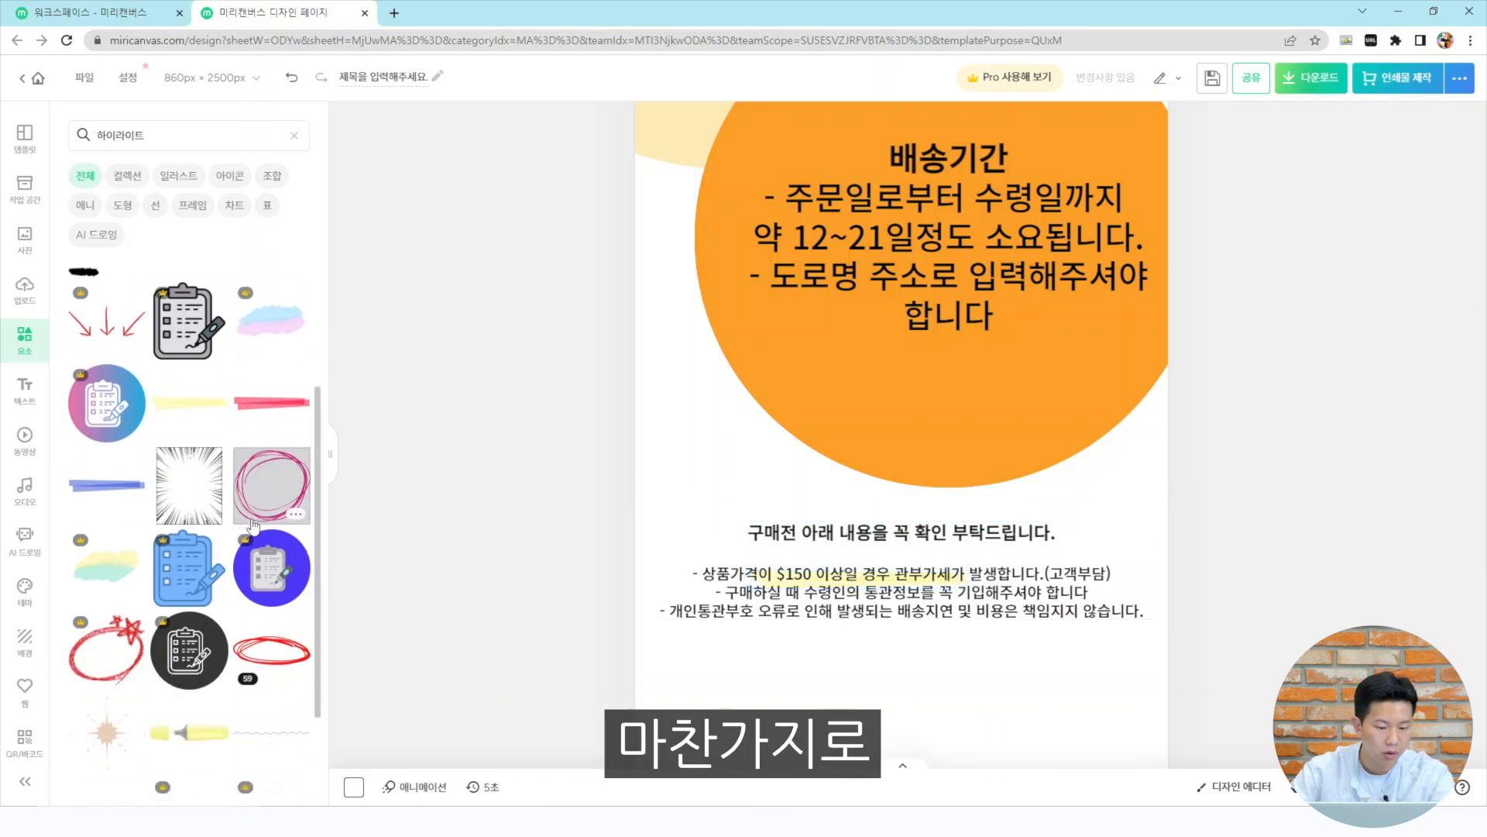
click(288, 556)
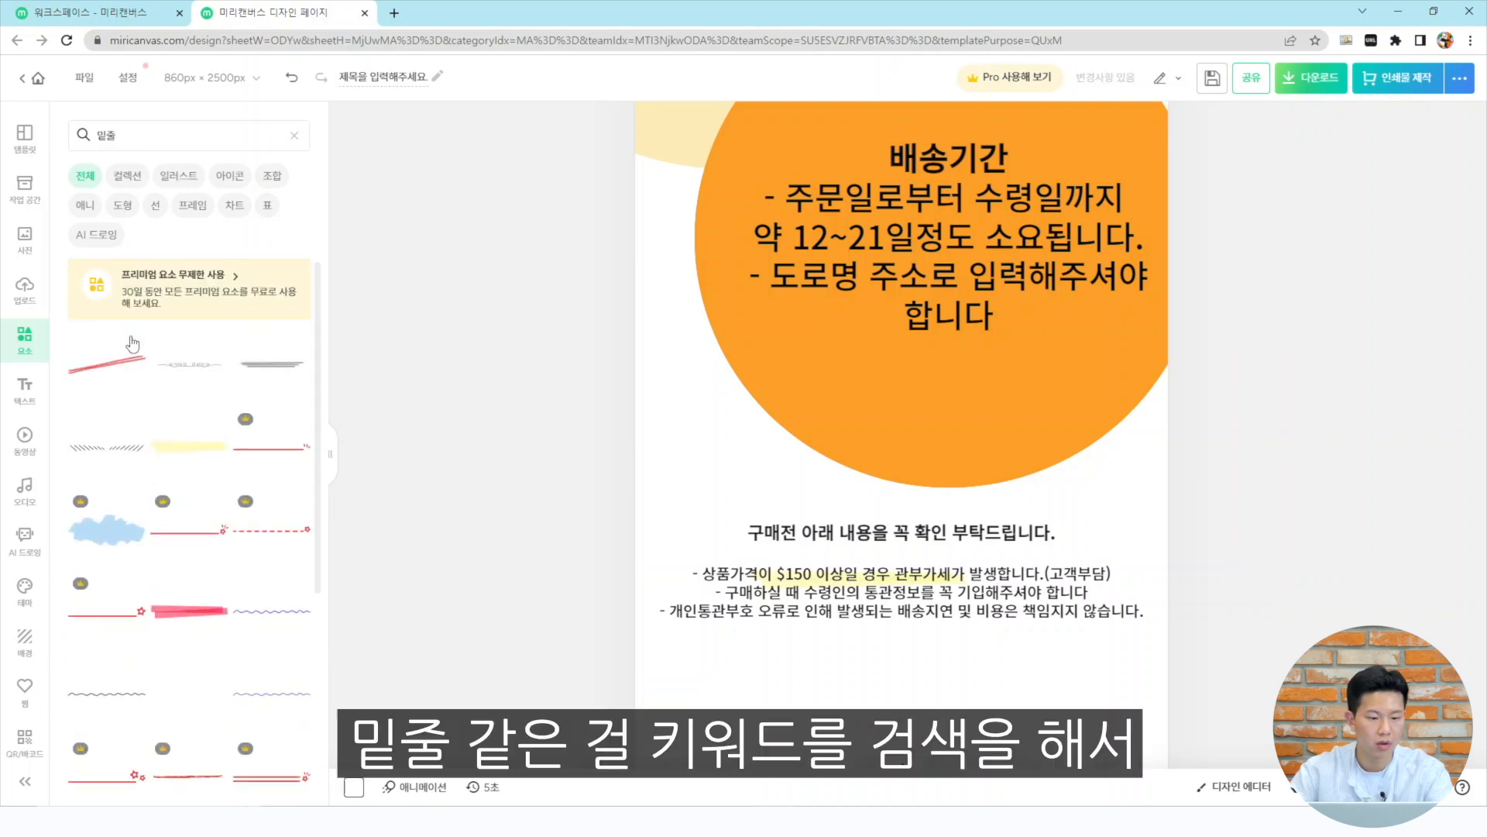
scroll(295, 606, down, 1)
scroll(301, 613, down, 3)
scroll(333, 603, down, 1)
click(133, 641)
mouse_move(985, 352)
mouse_down()
mouse_move(954, 550)
mouse_move(914, 552)
mouse_move(1127, 550)
mouse_up()
drag(898, 557, 897, 552)
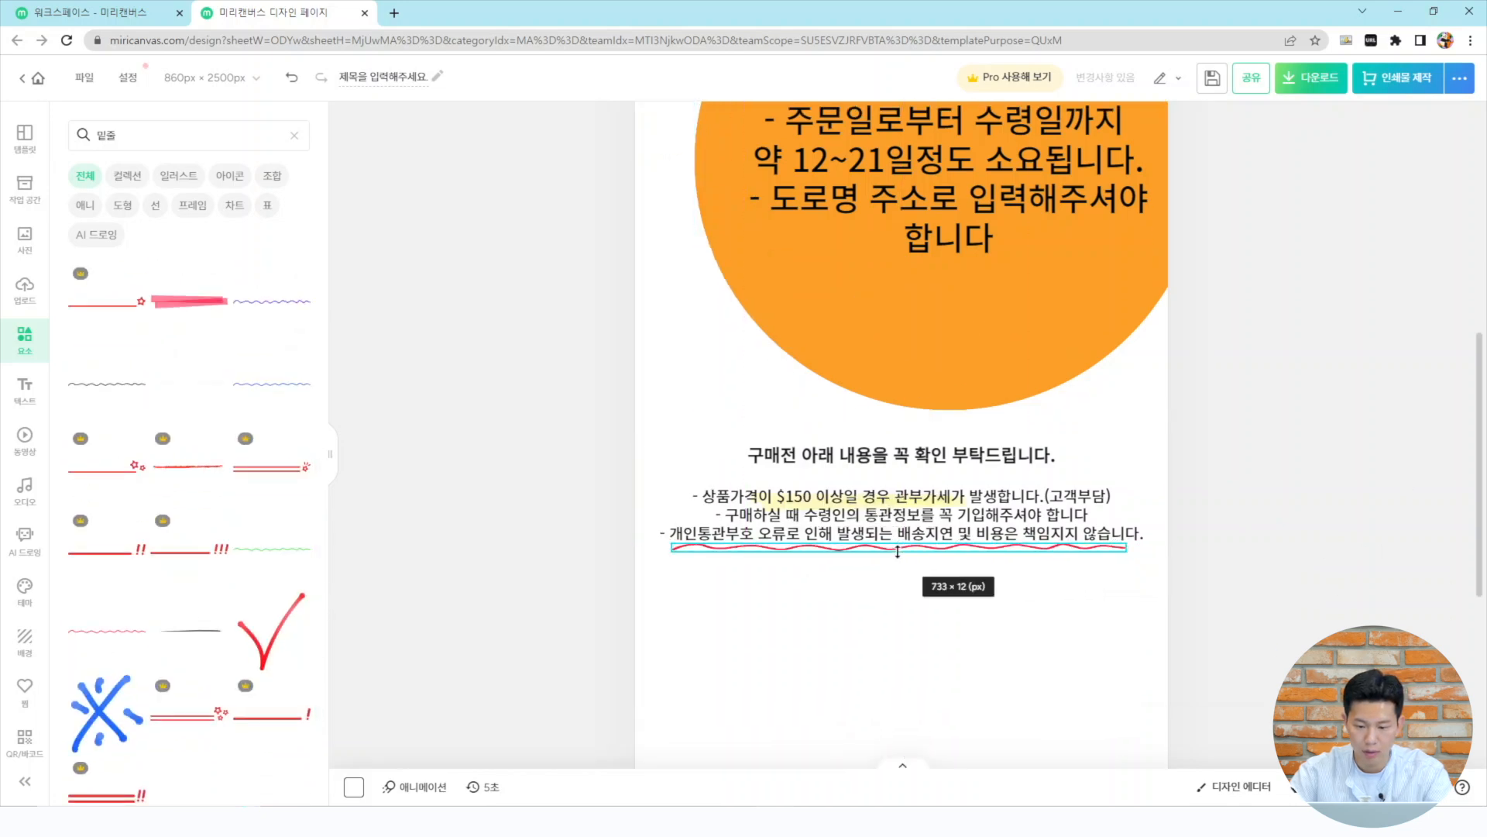
click(1293, 457)
scroll(1294, 457, down, 2)
scroll(1246, 475, up, 1)
scroll(1245, 476, down, 1)
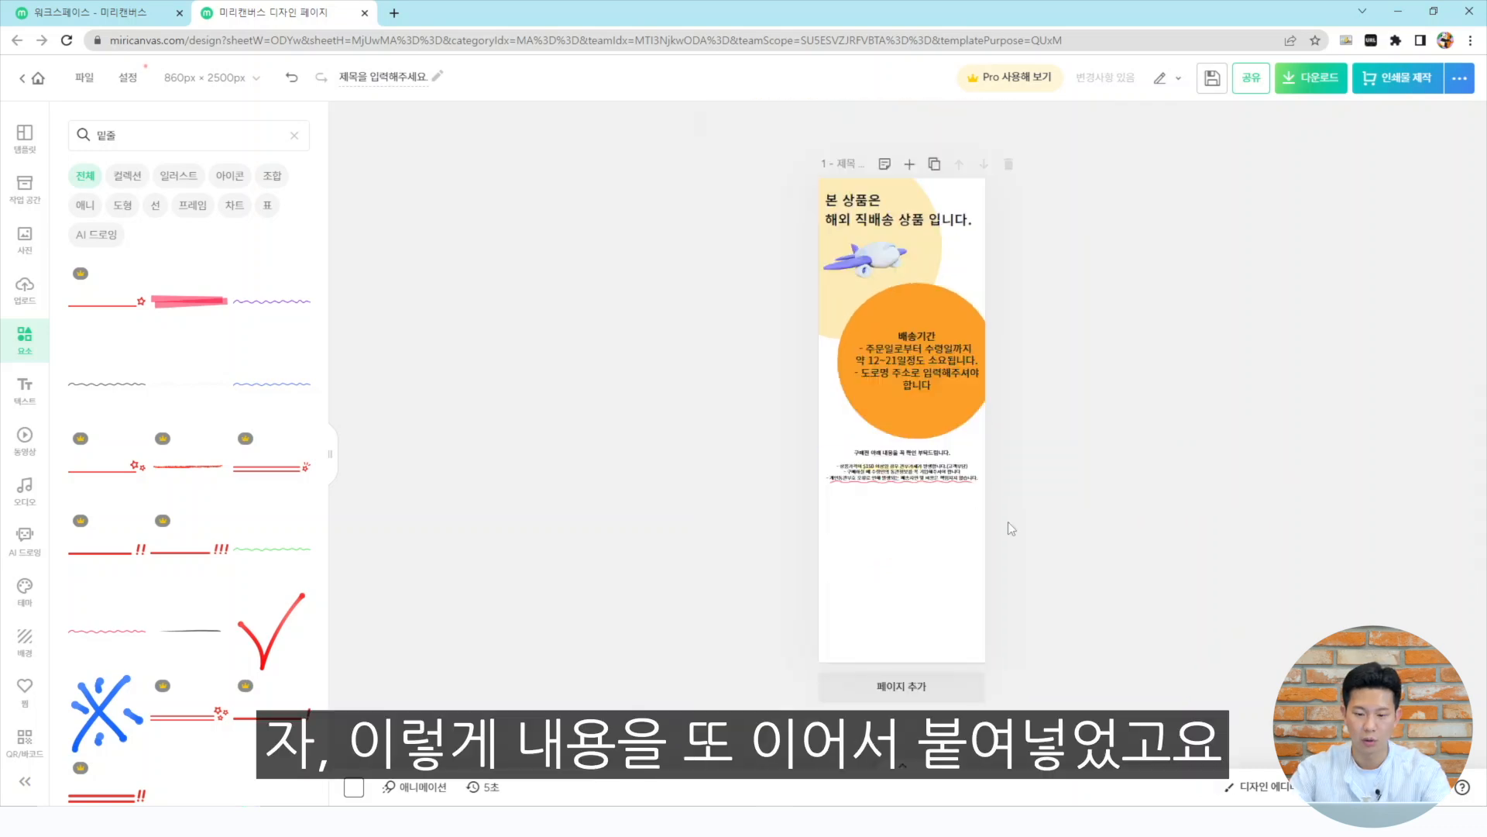
scroll(1192, 484, up, 2)
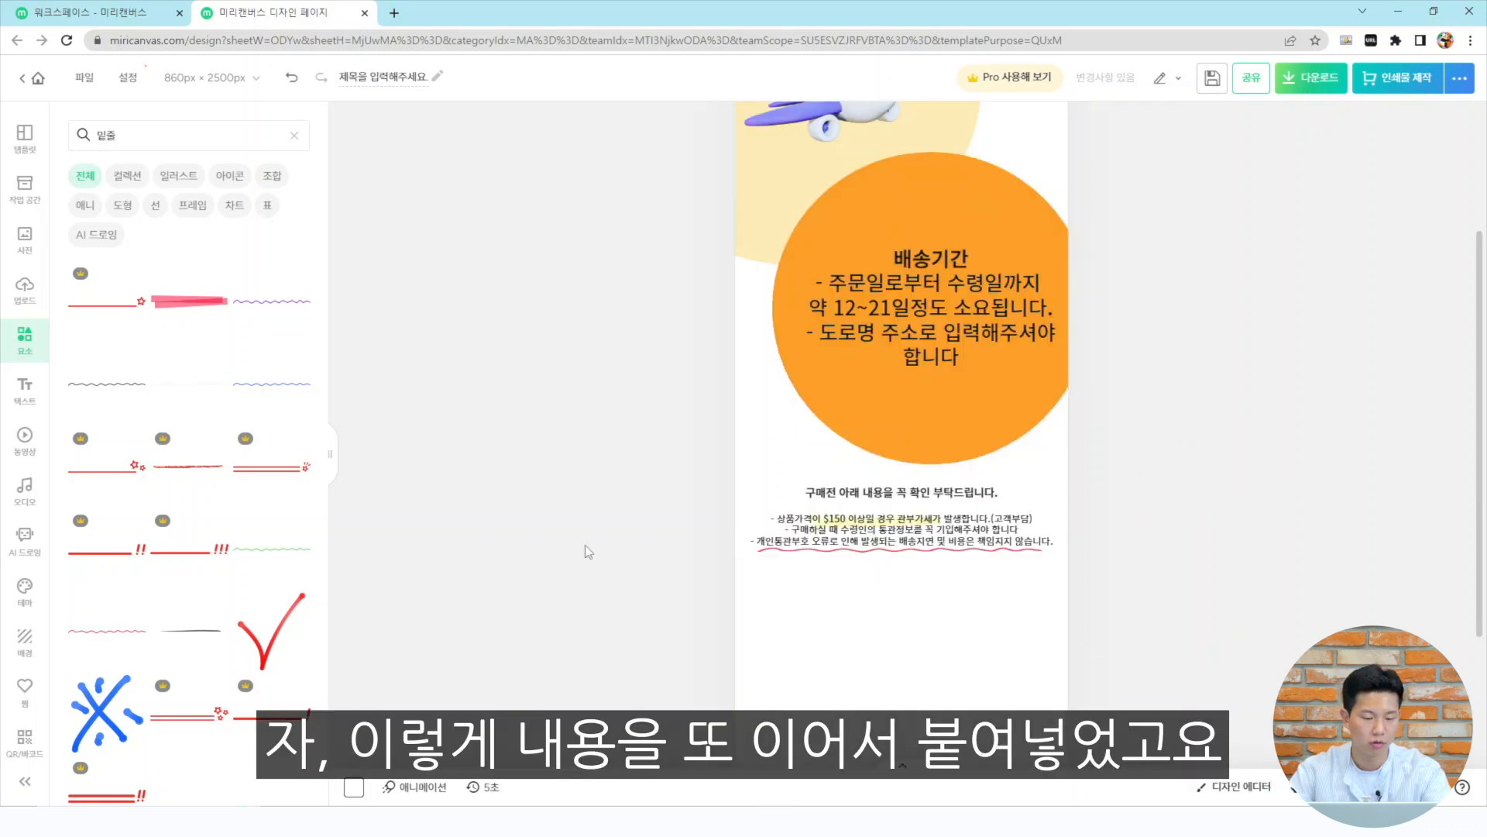
Select the 화물택배 추가요금 section lines in the Notepad text
key(alt+Tab)
click(809, 380)
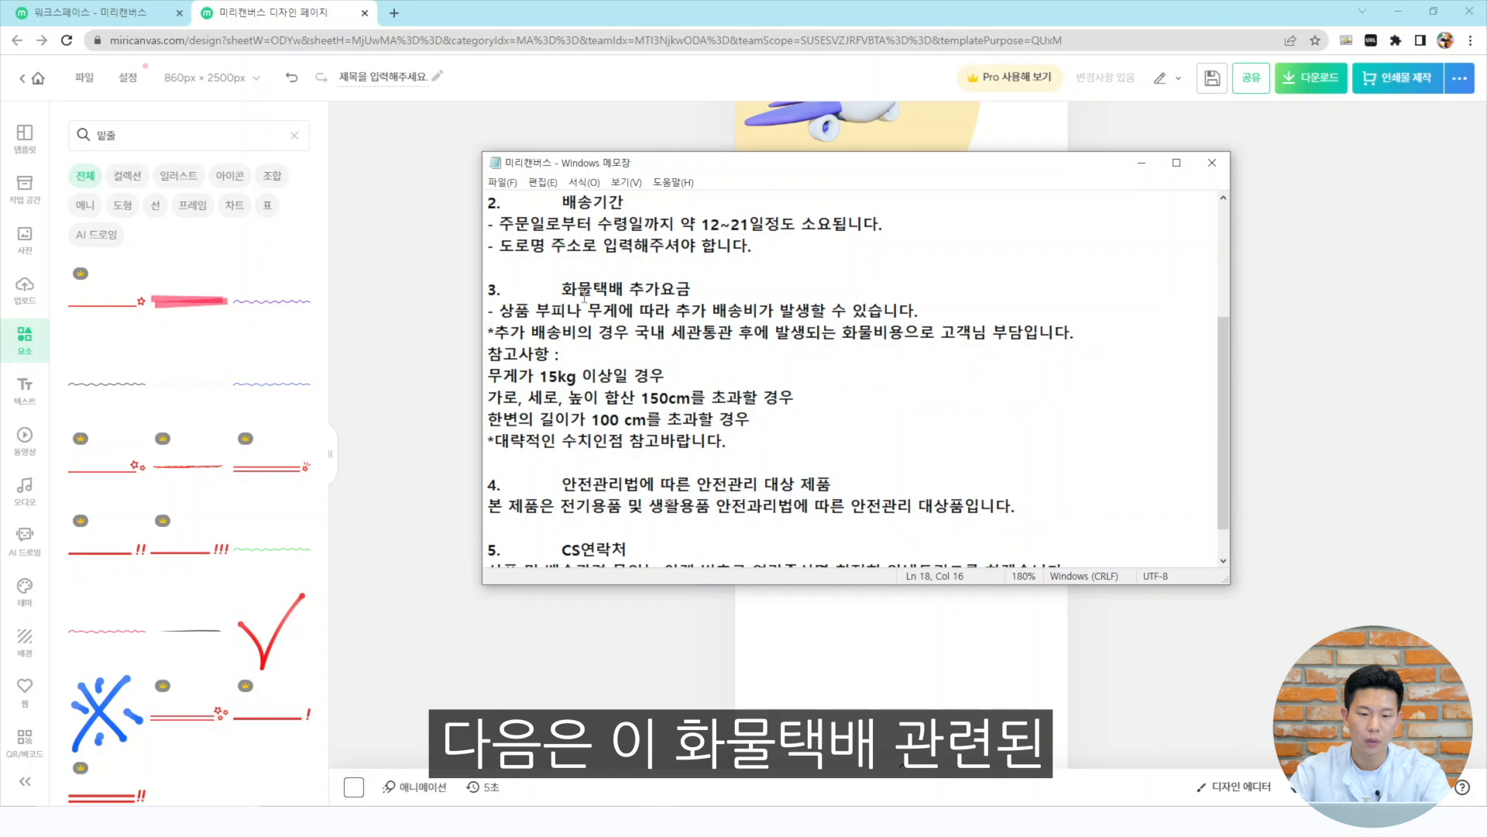
drag(756, 453, 566, 288)
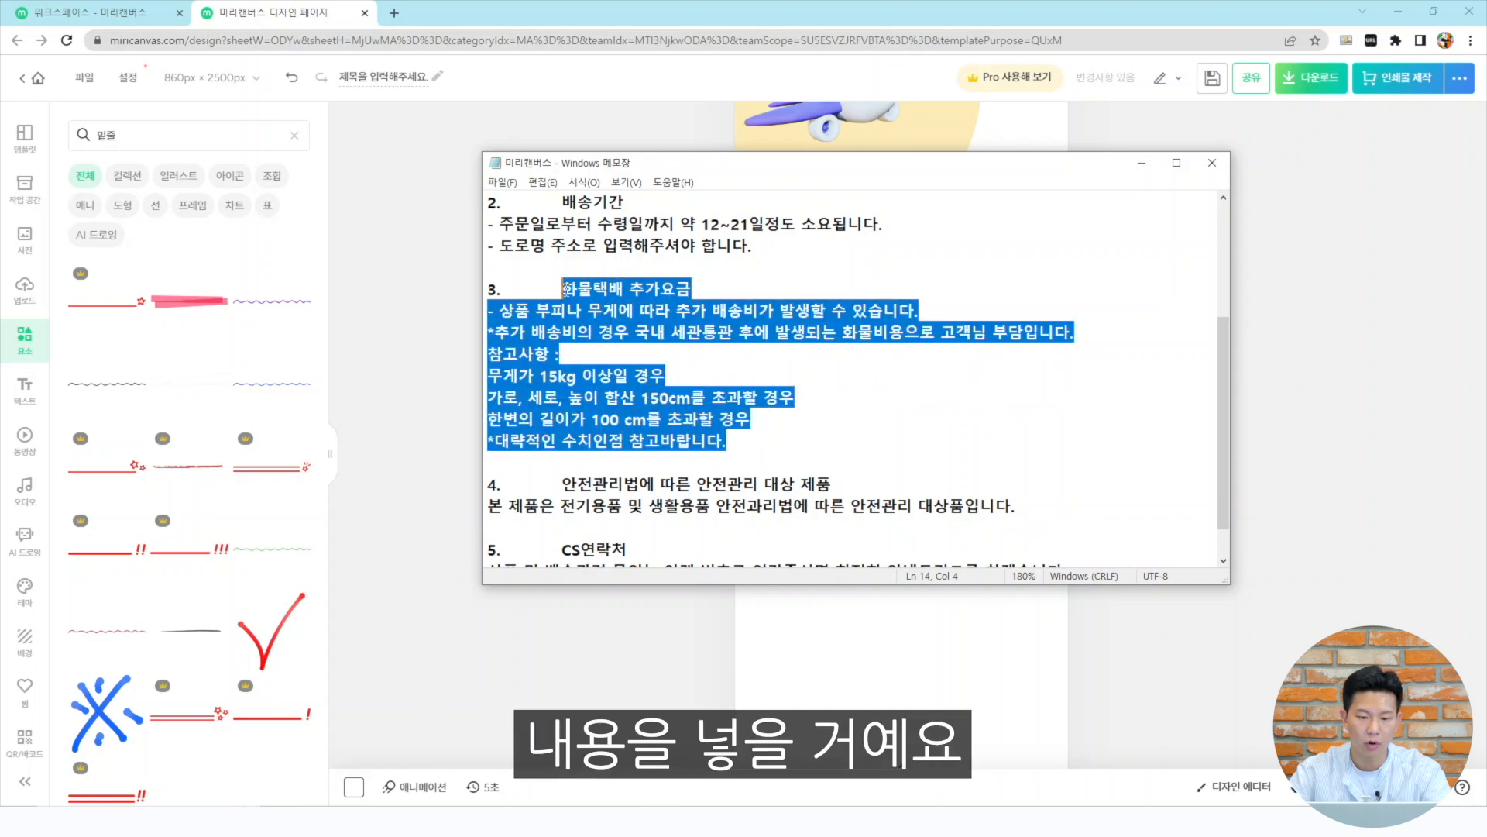
Add a subtitle text box on the page and paste the 화물택배 추가요금 section into it
click(1258, 419)
scroll(945, 604, down, 2)
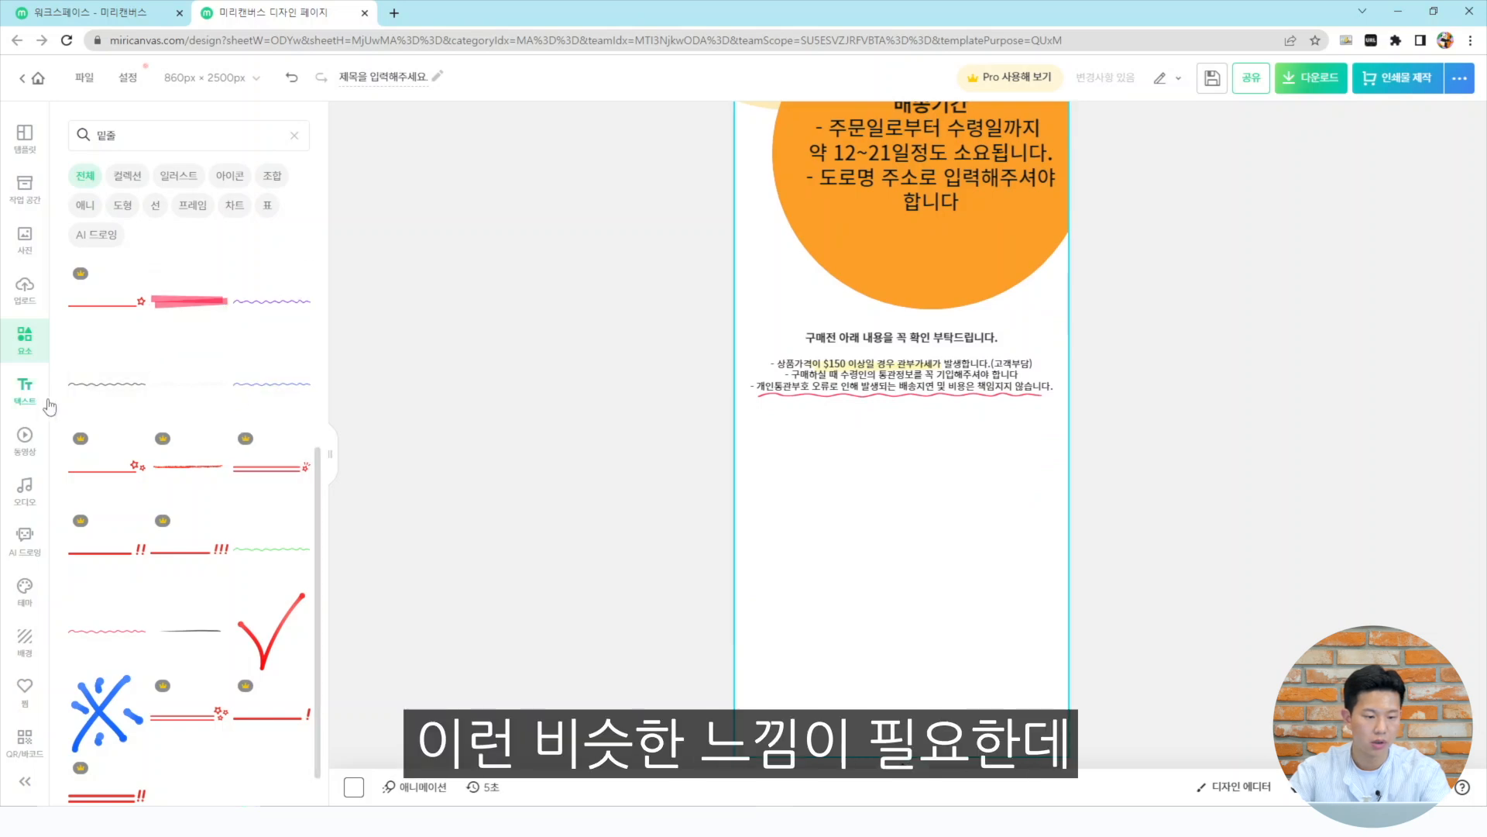
click(23, 391)
click(148, 281)
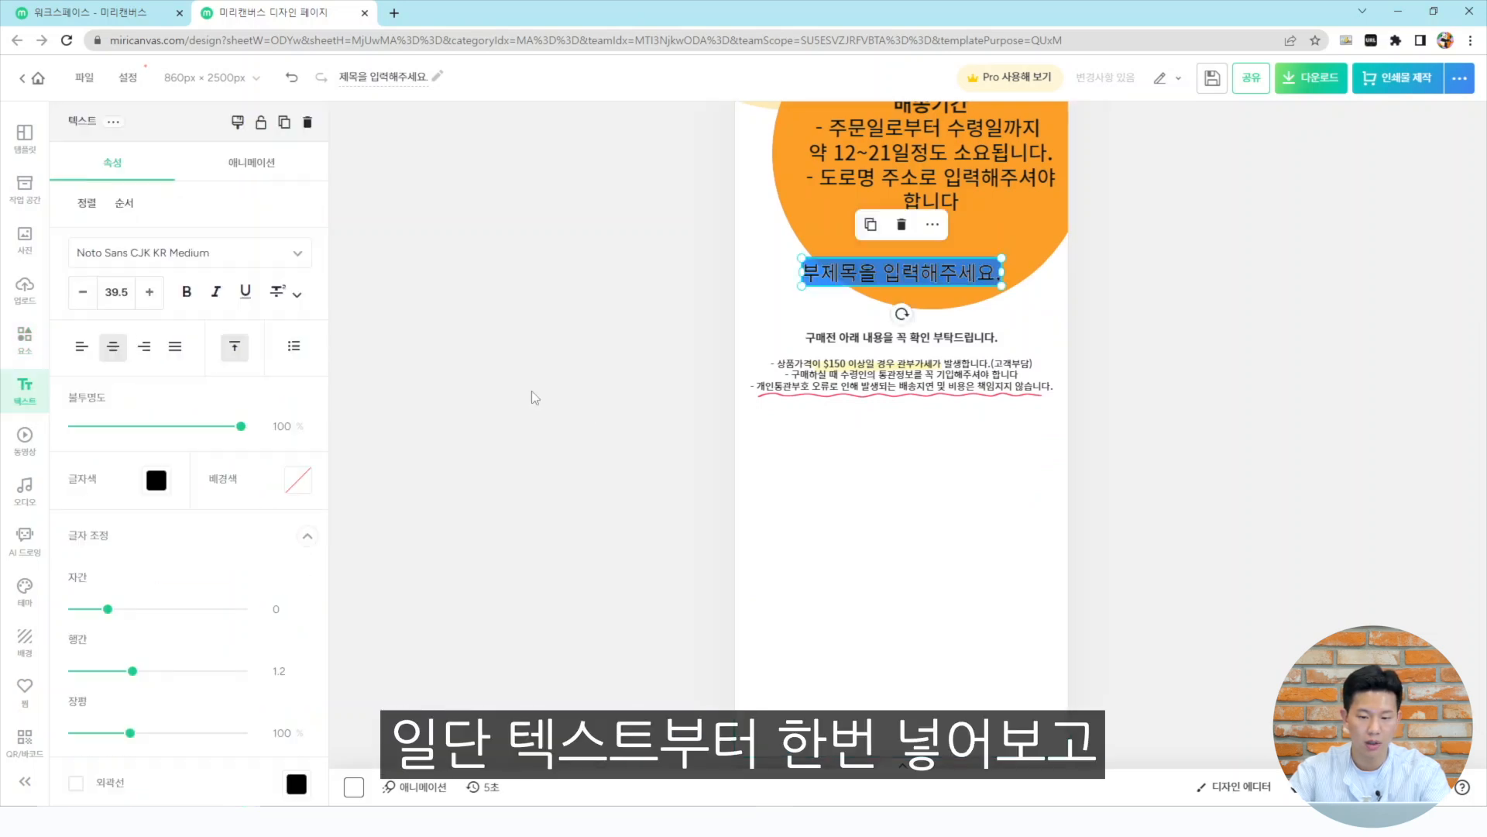
text(화물택배 추가요금 - 상품 부피나 무게에 따라 추가 배송비가 발생할 수 있습니다. *추가 배송비의 경우 국내 세관통관 후에 발생되는 화물비용으로 고객님 부담입니다. 참고사항 : 무게가 15kg 이상인 경우 가로, 세로, 높이 합산 150cm를 초과할 경우 한변의 길이가 100 cm를 초과할 경우 *대략적인 수치인점 참고바랍니다.)
click(1290, 421)
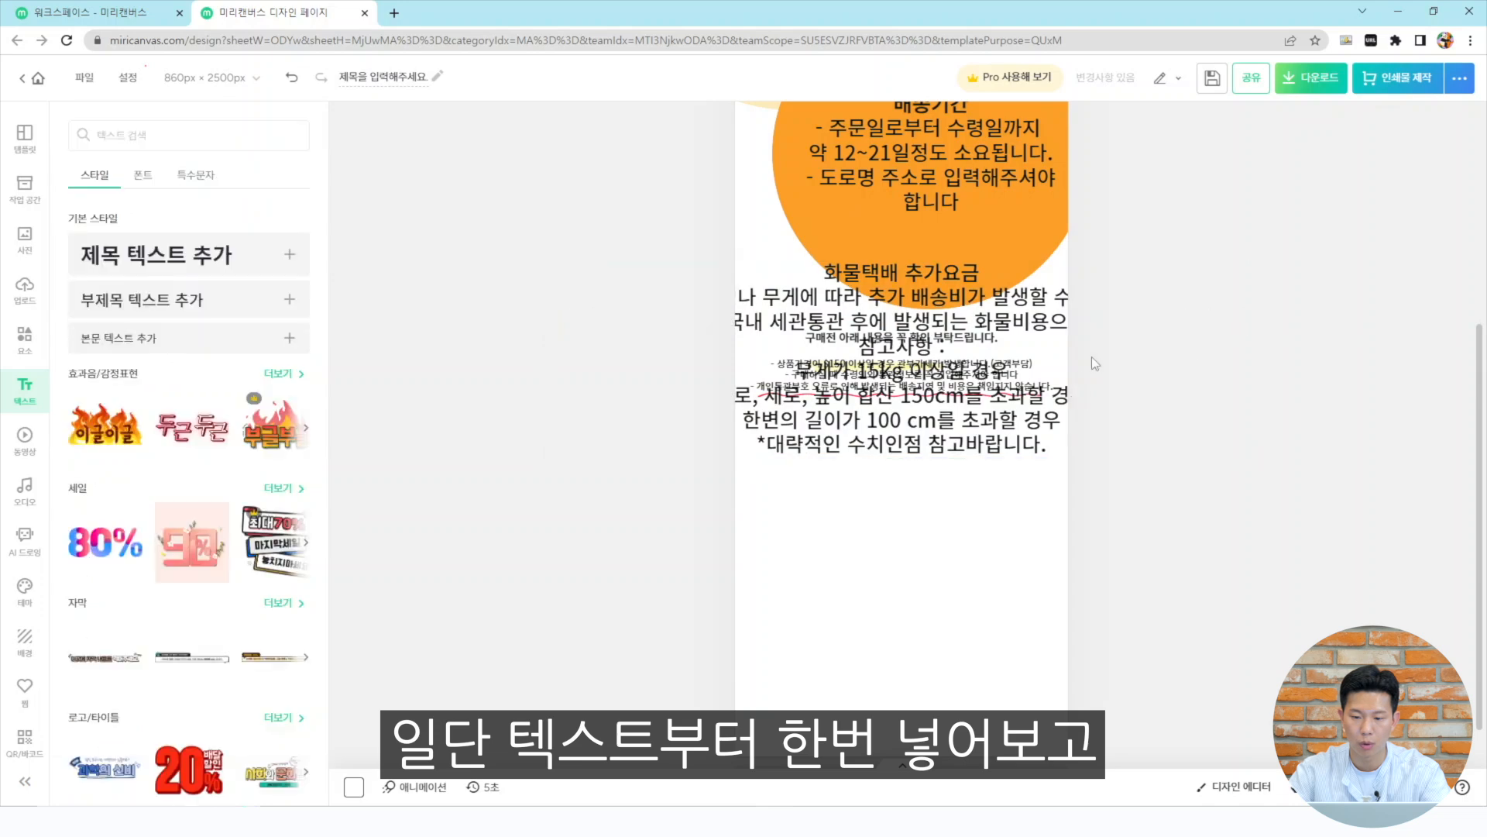
Move the pasted shipping-fee text below the purchase notice, narrow its box and reduce its font size
drag(1007, 349, 1036, 507)
drag(1283, 511, 1212, 540)
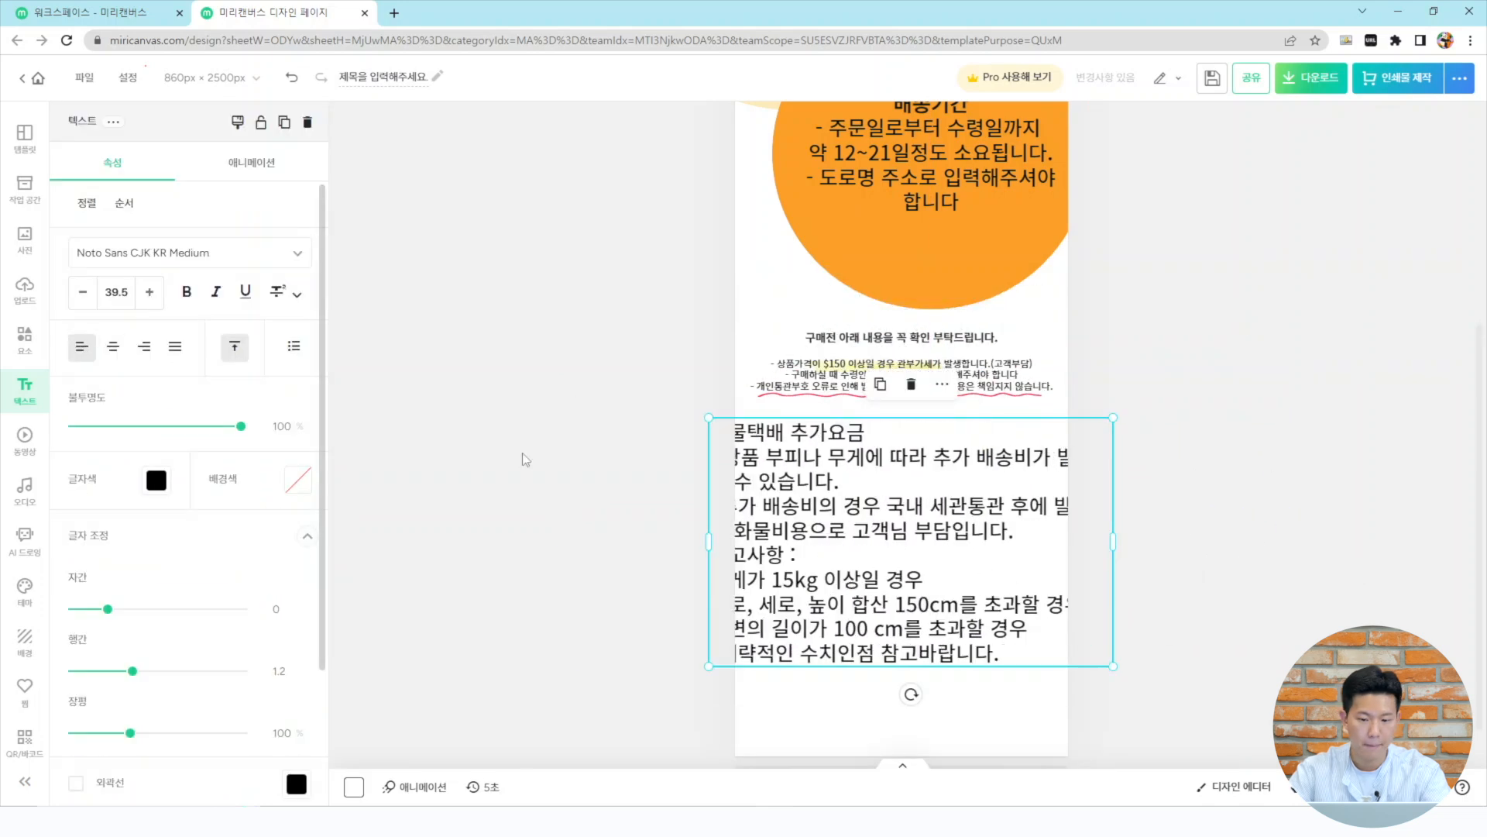
drag(1115, 541, 1010, 544)
click(78, 299)
click(78, 301)
click(79, 299)
Adjust the shipping-fee text box's width and position it left-aligned below the underlined notice
click(1114, 409)
scroll(1114, 409, up, 4)
drag(632, 490, 664, 538)
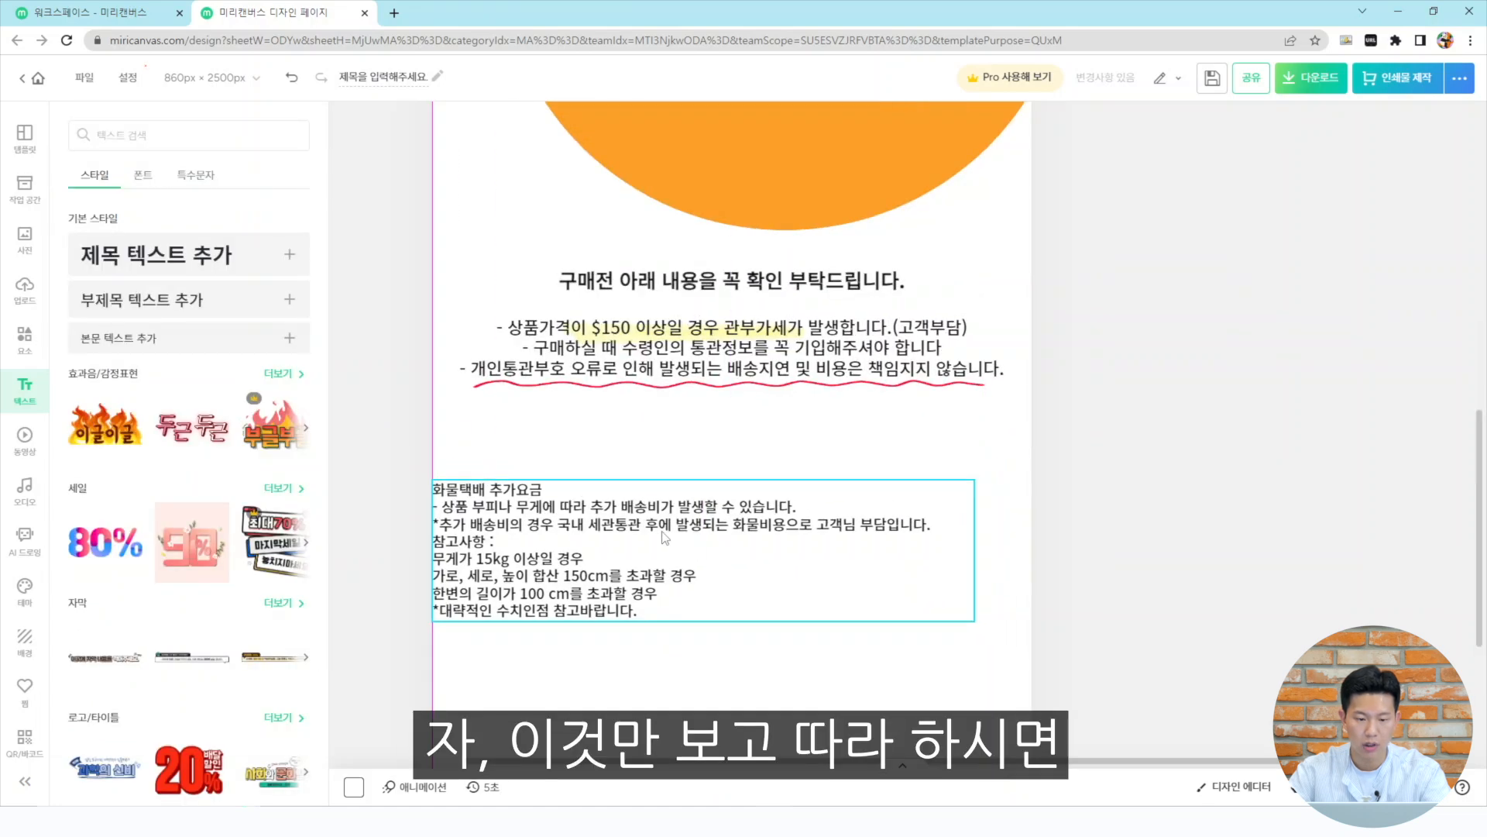
drag(973, 548, 1032, 549)
click(1226, 496)
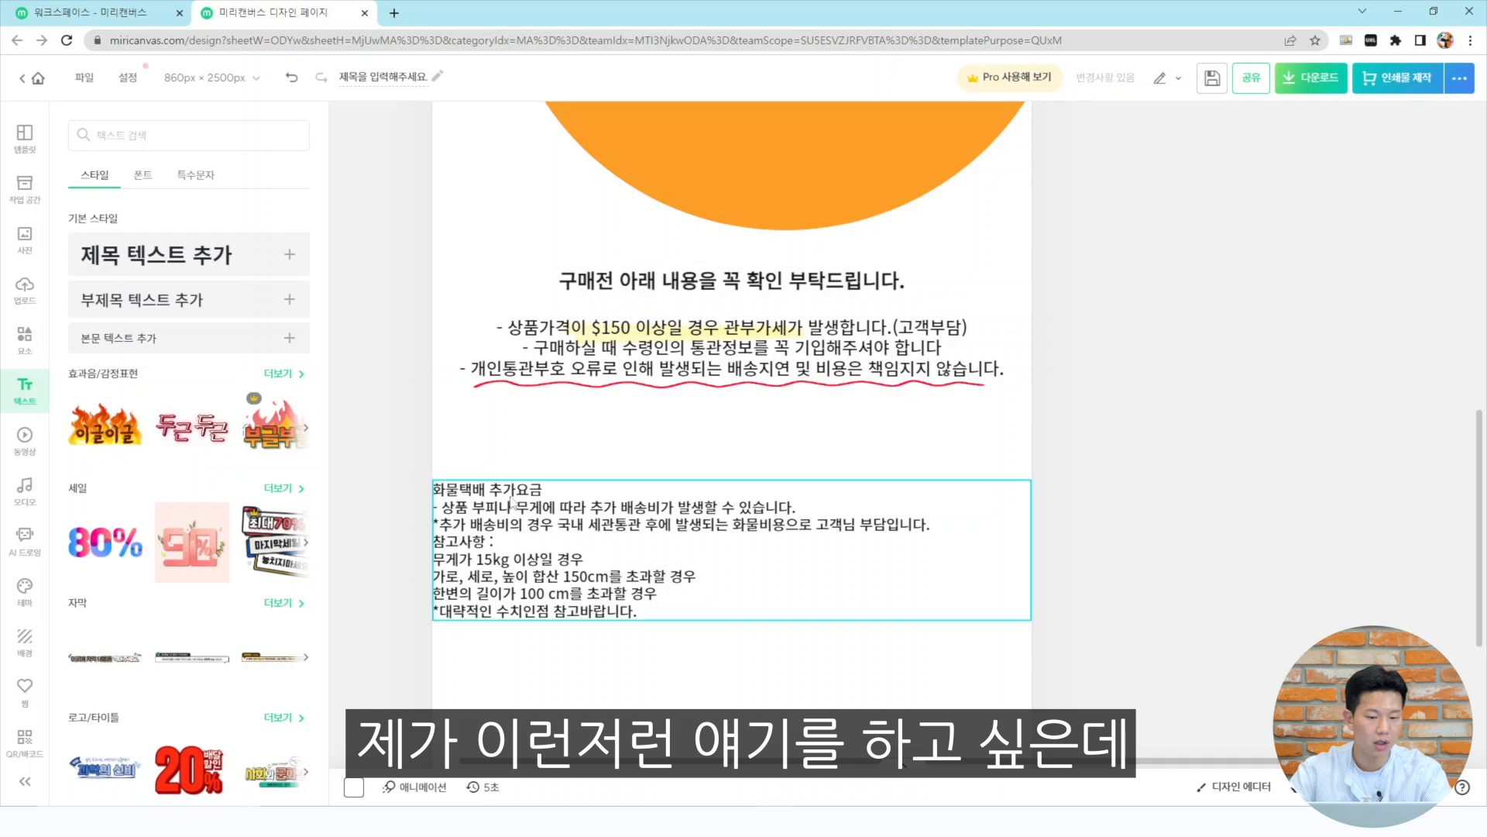
click(617, 533)
drag(1034, 552, 965, 552)
drag(706, 559, 738, 566)
click(697, 409)
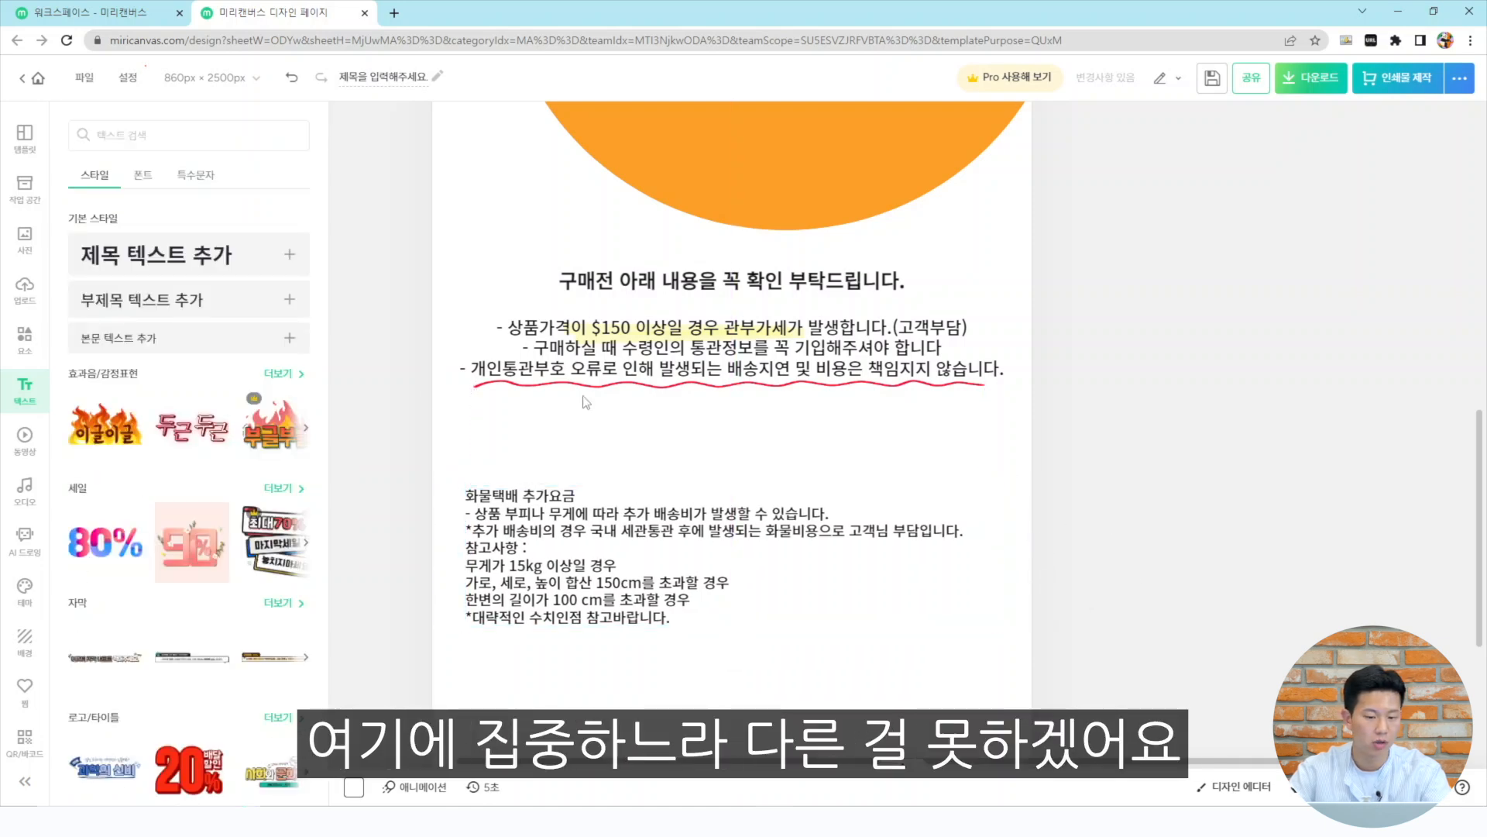
Search the elements for 택배, add the man carrying a box illustration and send it to the back
click(155, 147)
text(택배)
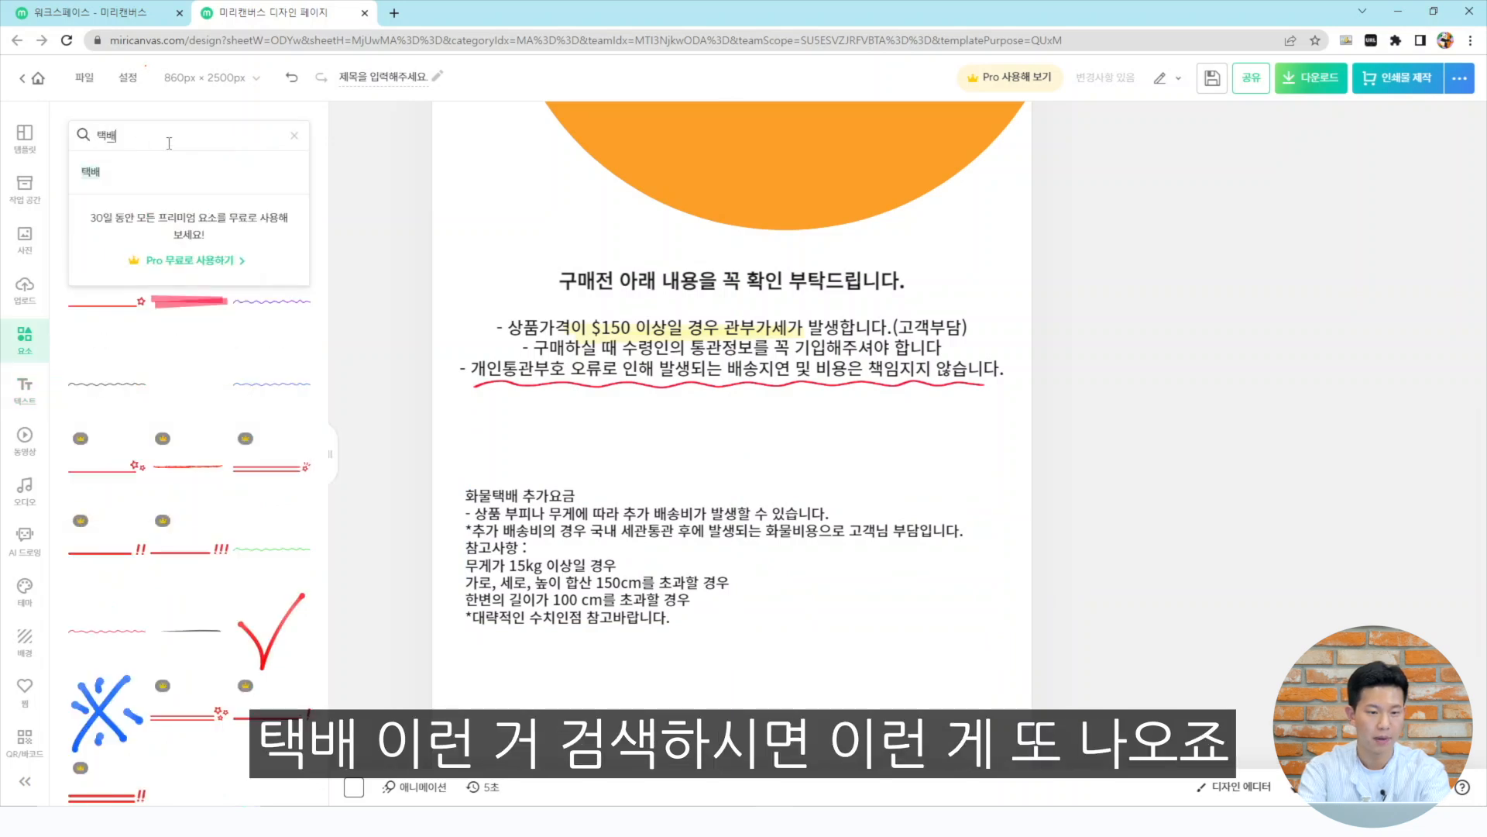
key(Return)
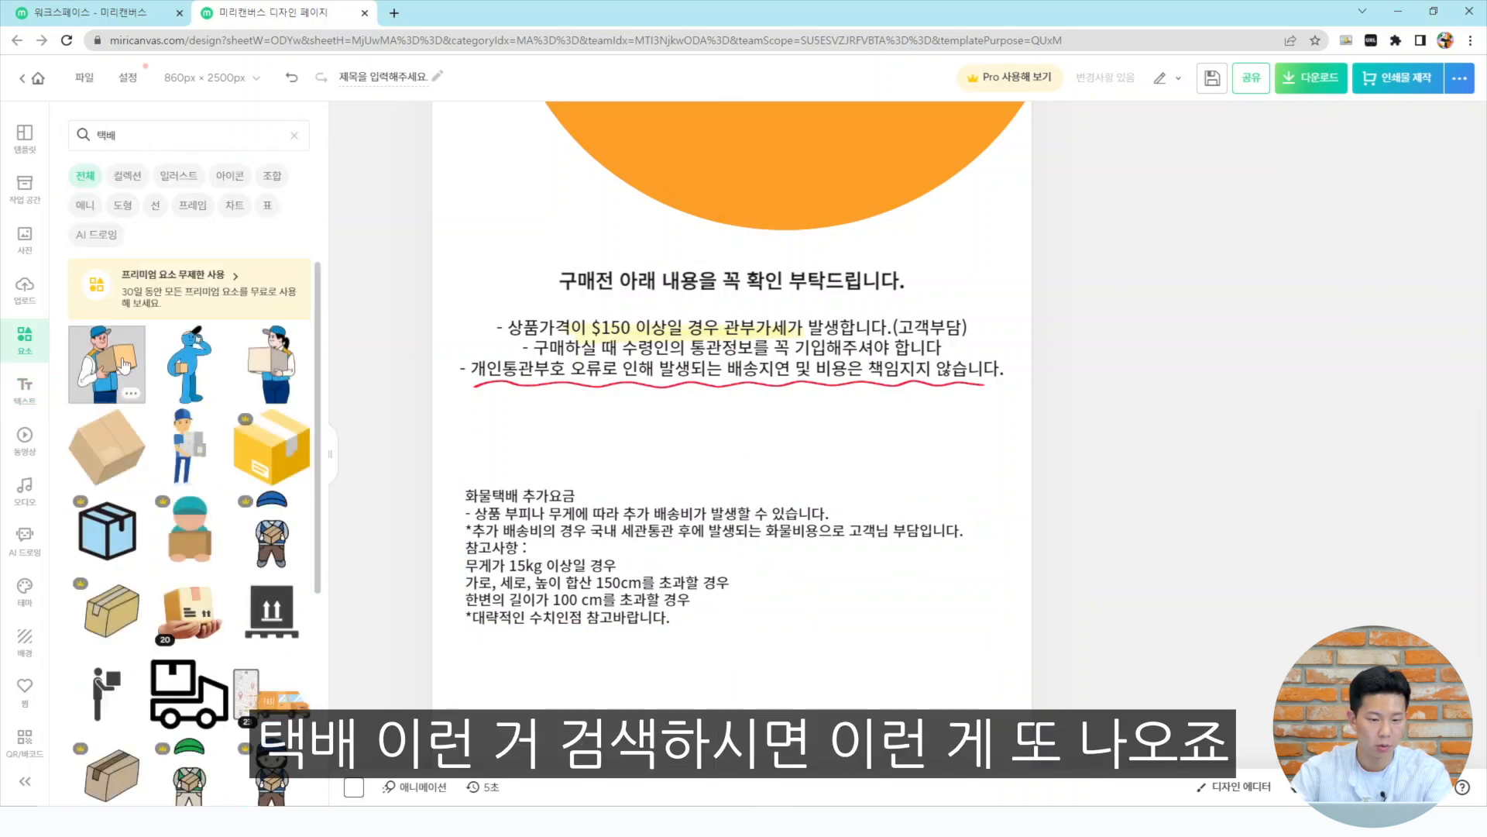
scroll(102, 370, down, 5)
click(106, 502)
drag(751, 190, 868, 536)
right_click(868, 536)
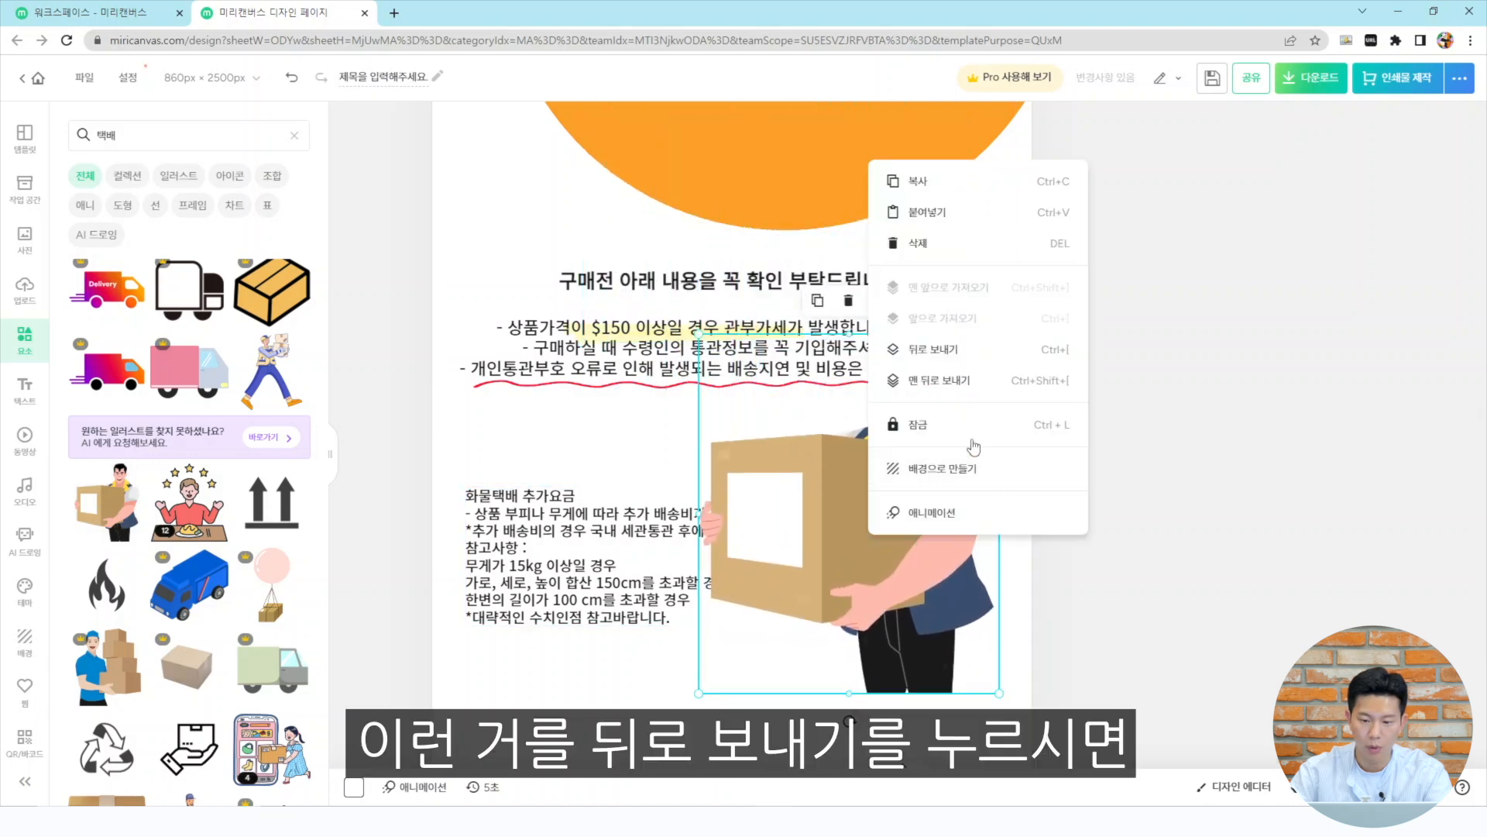
click(947, 384)
click(1162, 493)
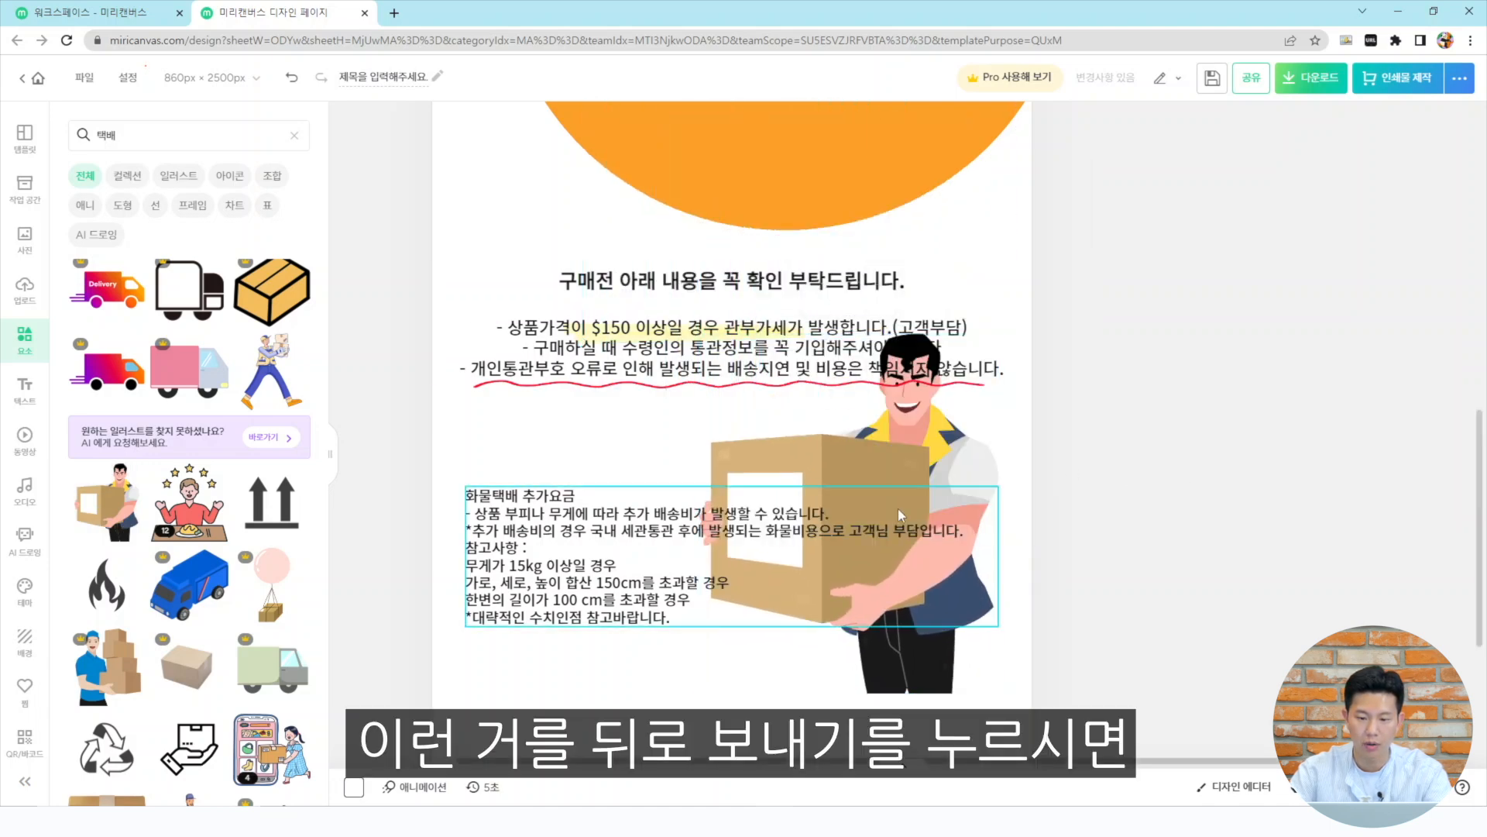
Shrink the delivery man illustration and place it to the right of the shipping-fee text
click(927, 447)
drag(699, 334, 783, 434)
drag(880, 472, 889, 431)
drag(674, 572, 672, 565)
click(958, 559)
drag(1007, 396, 934, 459)
drag(886, 508, 877, 442)
drag(908, 592, 977, 606)
drag(717, 517, 714, 564)
drag(965, 570, 971, 570)
click(1114, 522)
Add a stack of boxes on a pallet beside the delivery man, sized to fit below the text
scroll(1114, 522, down, 3)
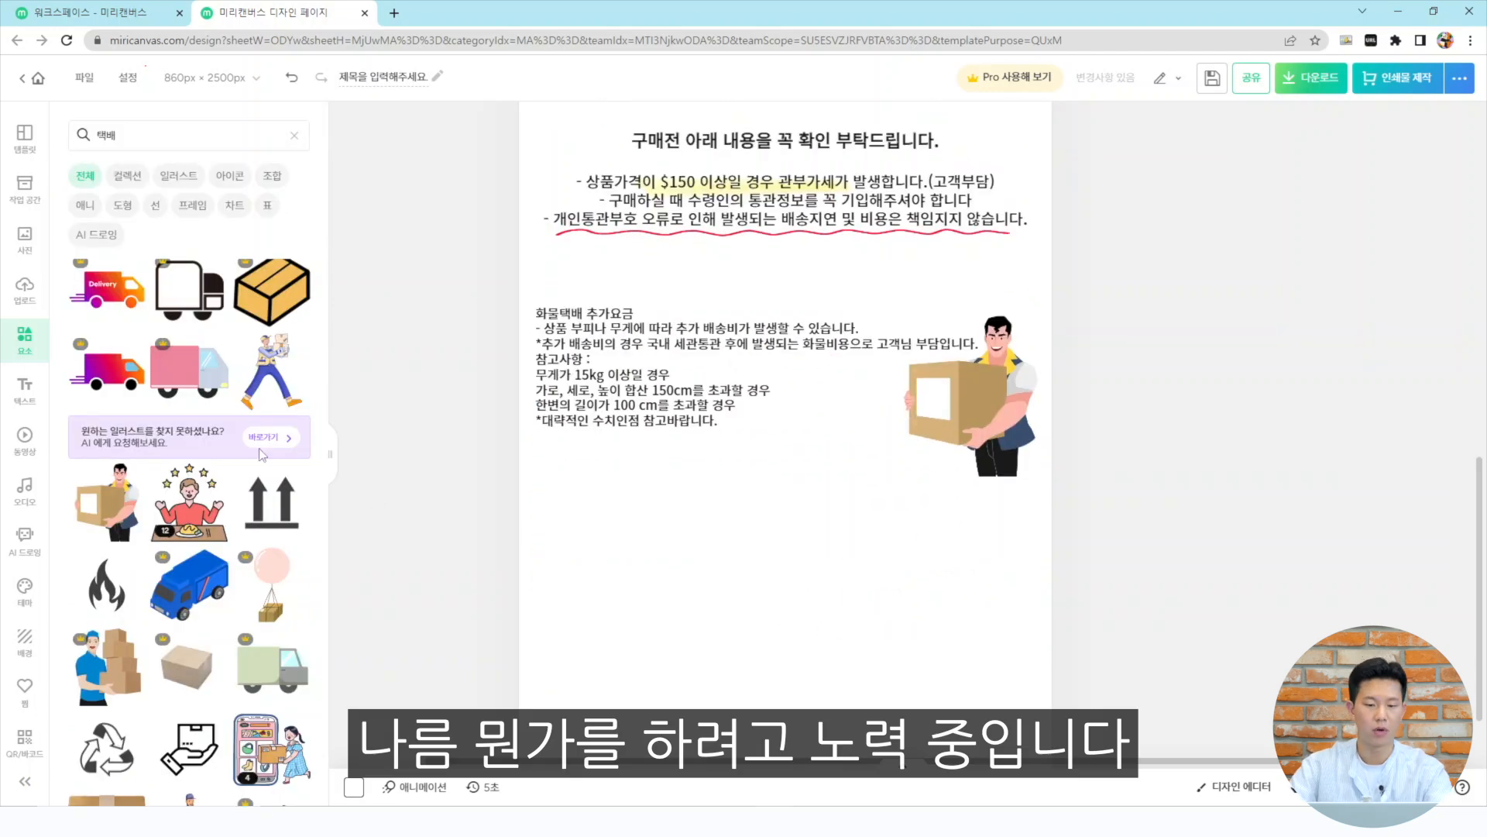
scroll(261, 454, down, 6)
click(189, 511)
drag(904, 468, 746, 591)
drag(686, 647, 823, 553)
drag(883, 498, 857, 518)
drag(807, 583, 808, 560)
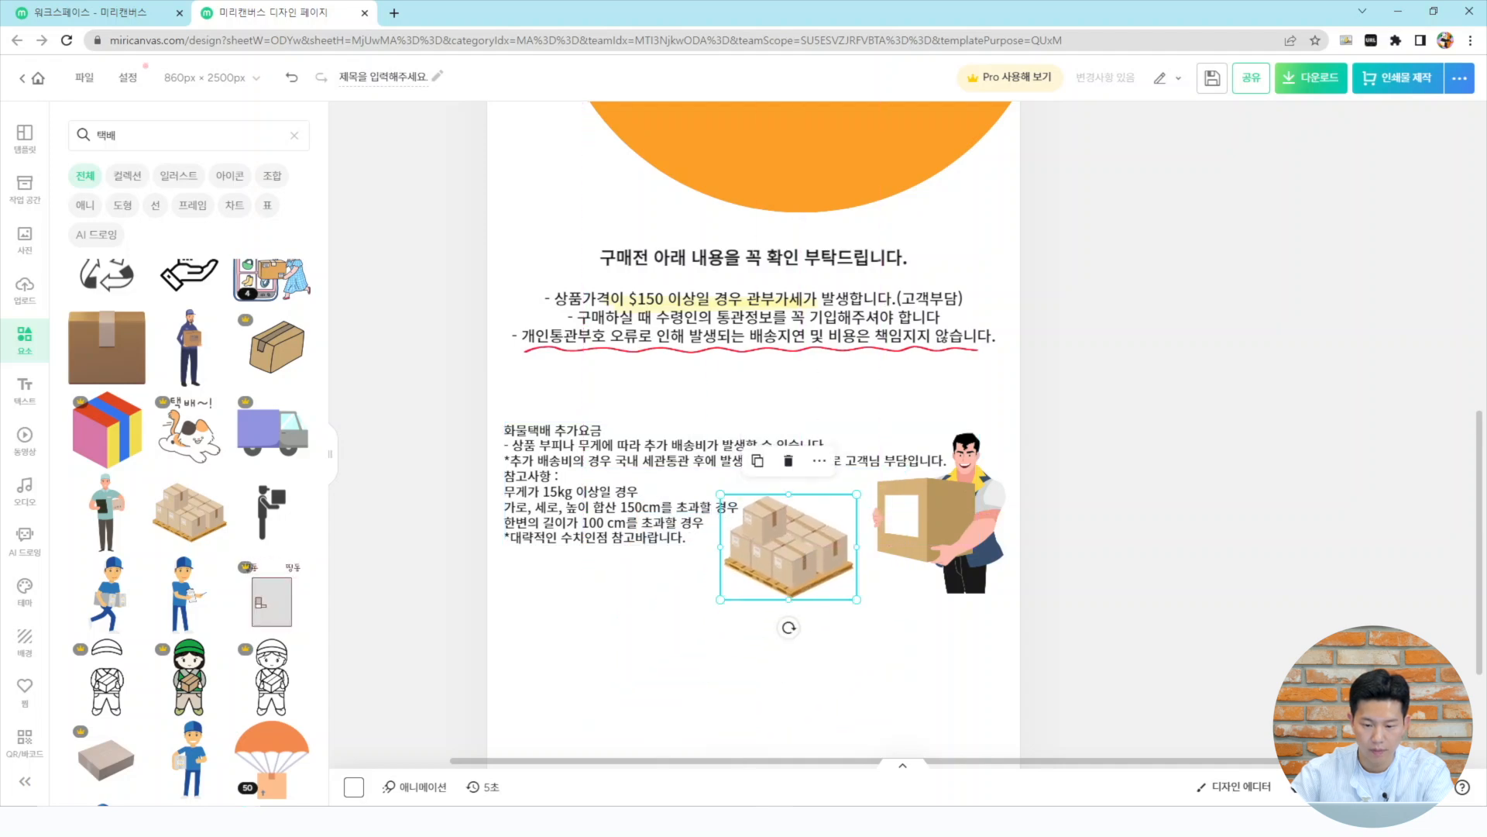
key(Escape)
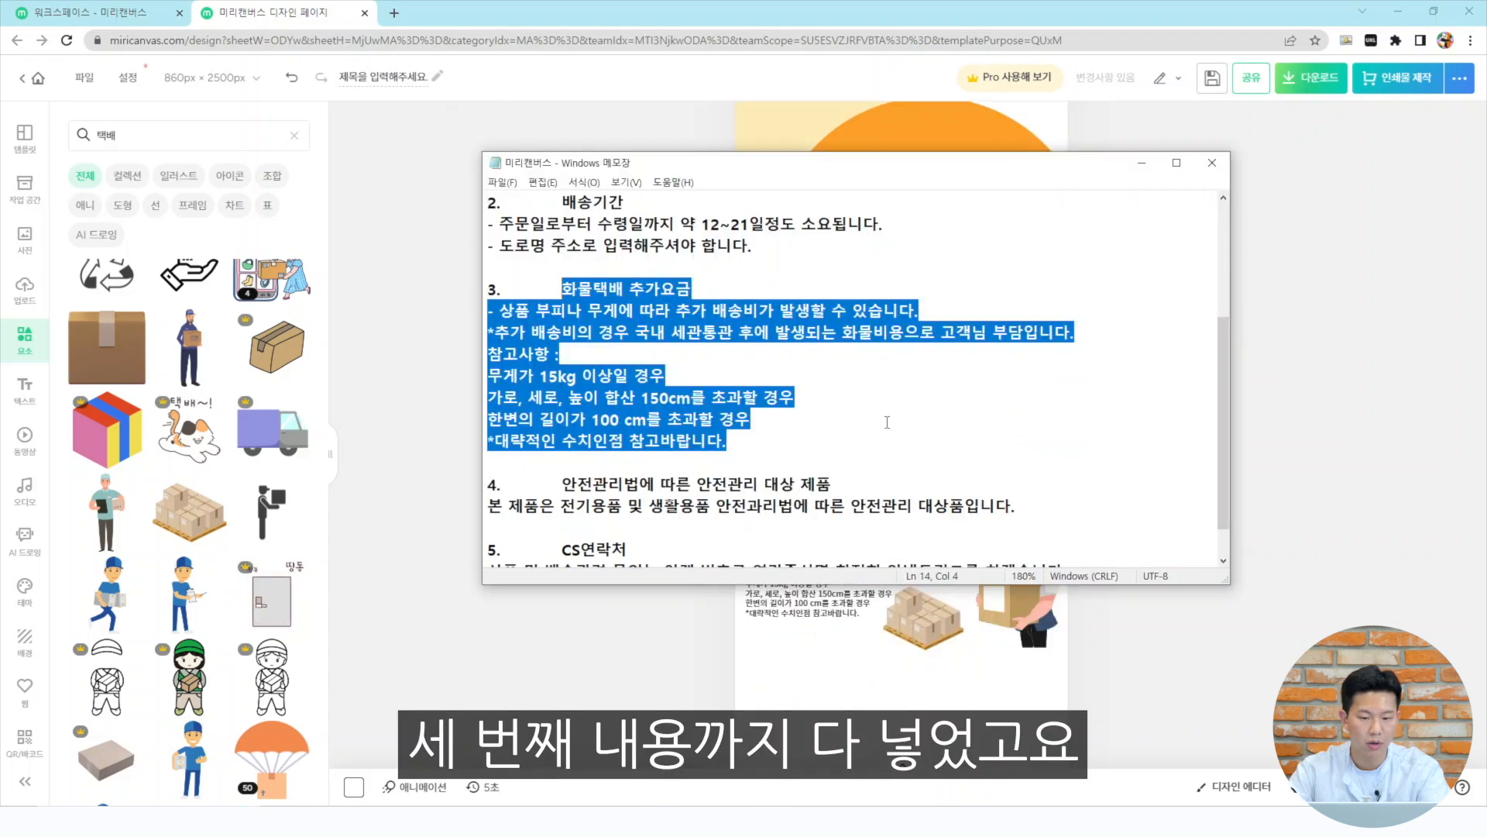
Select the 안전관리법에 따른 안전관리 대상 제품 section lines in the Notepad text
click(878, 422)
scroll(878, 422, down, 1)
drag(1015, 462, 563, 439)
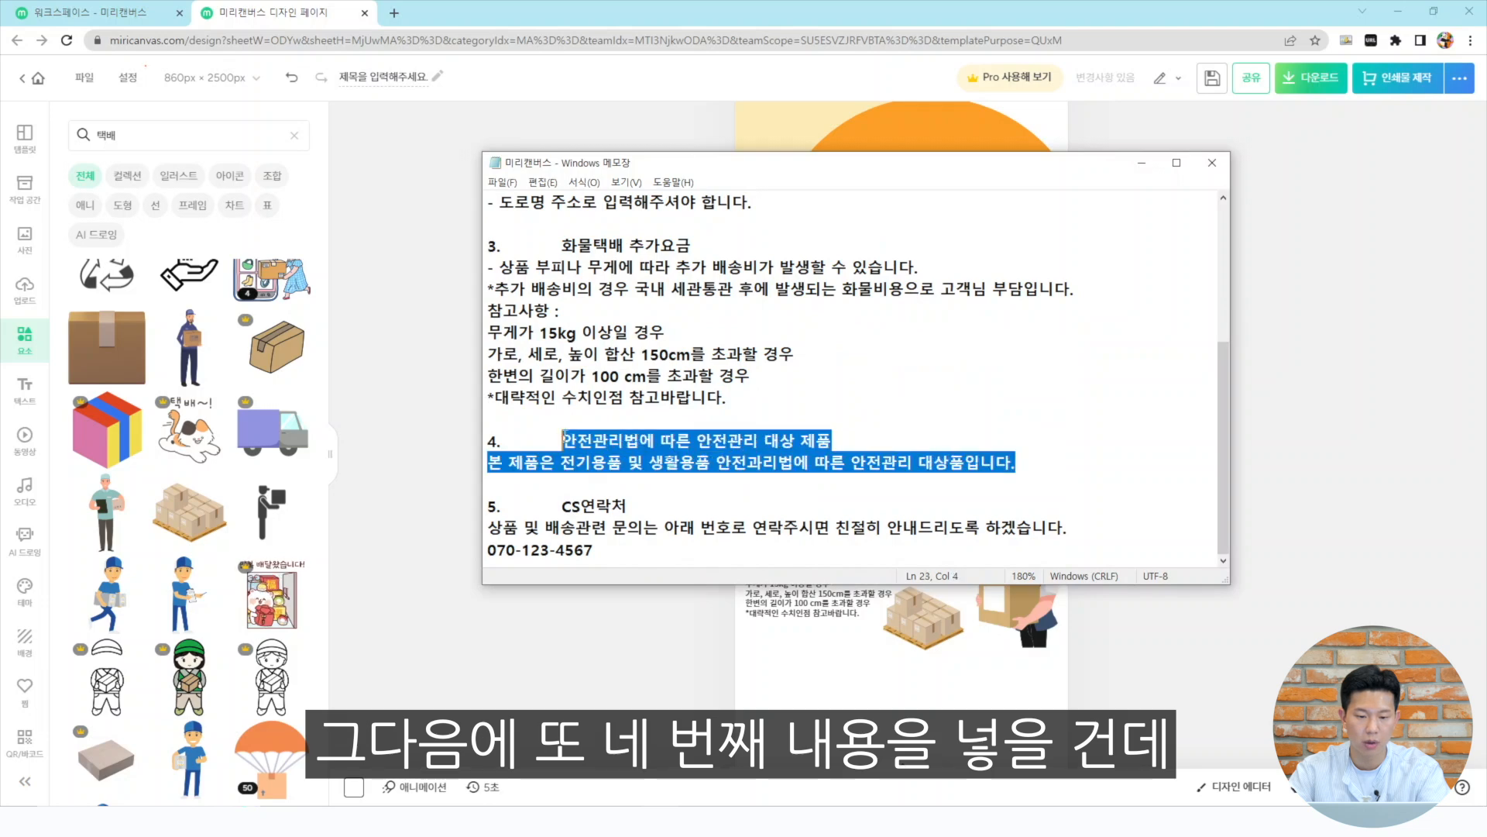
click(1144, 168)
Clear the search and add a gray rectangle spanning the page width below the shipping-fee section
scroll(1189, 411, down, 3)
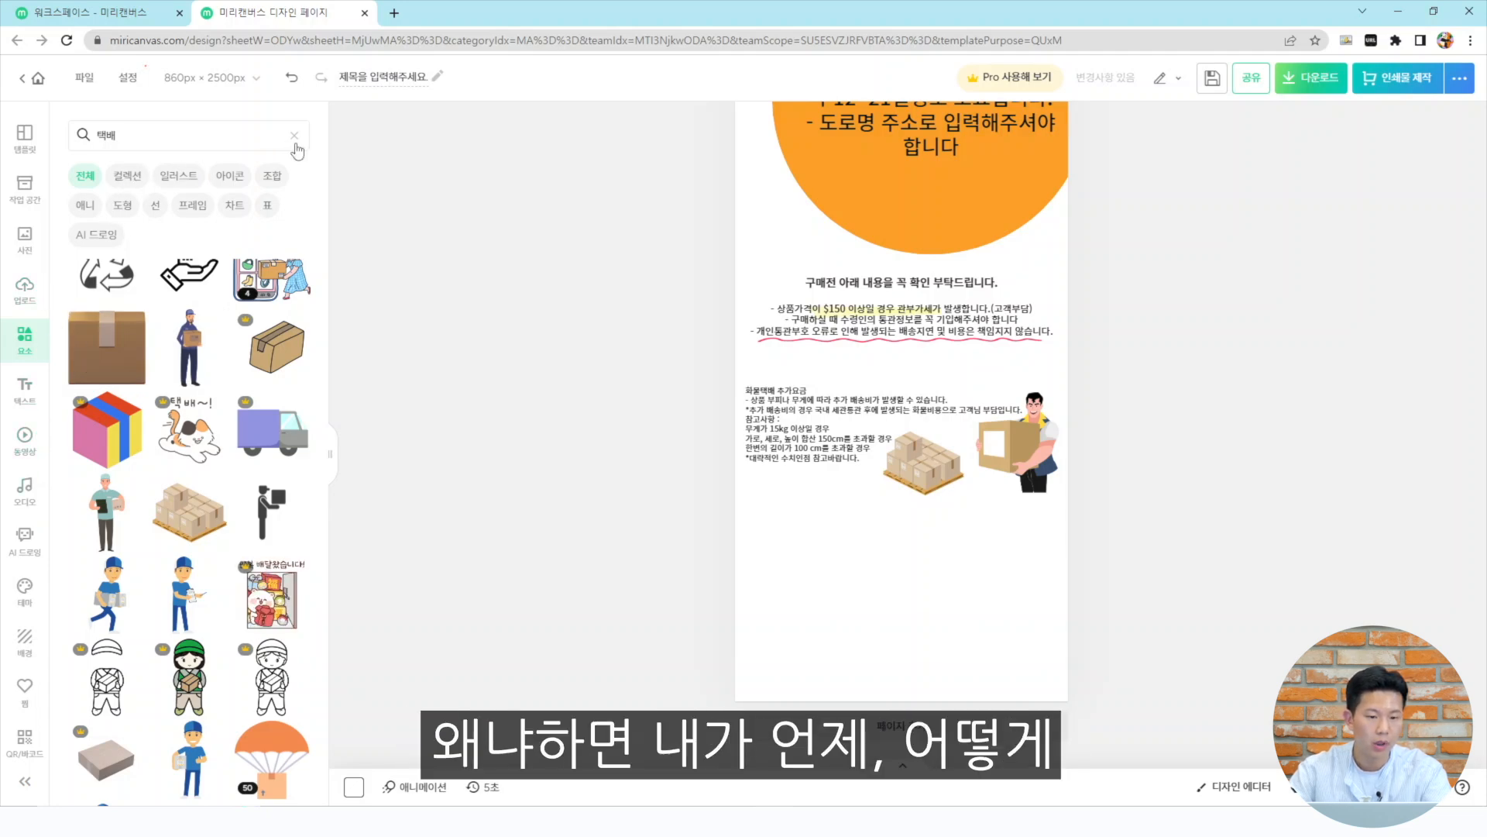
click(295, 138)
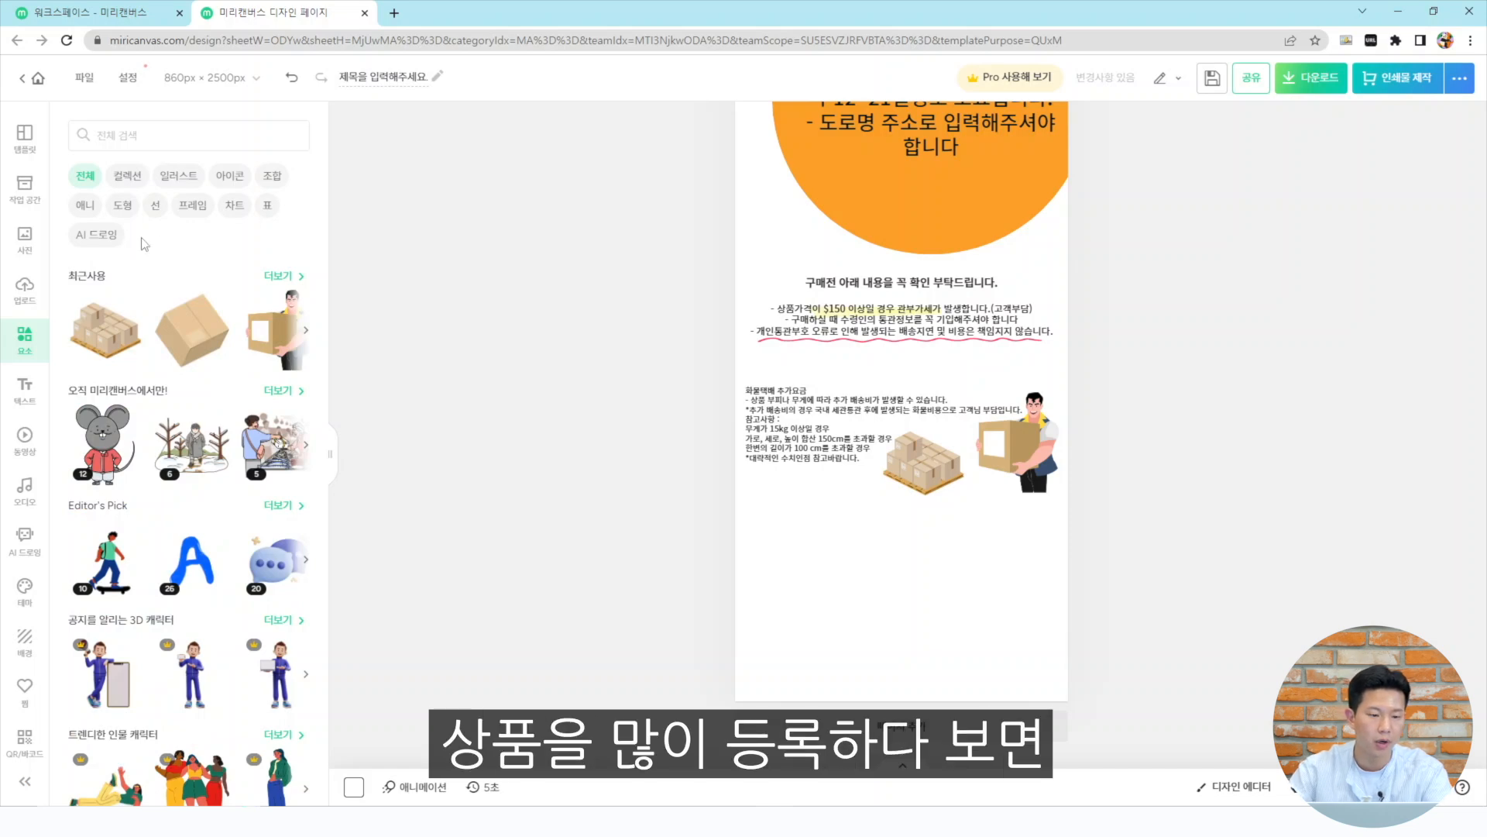
click(123, 205)
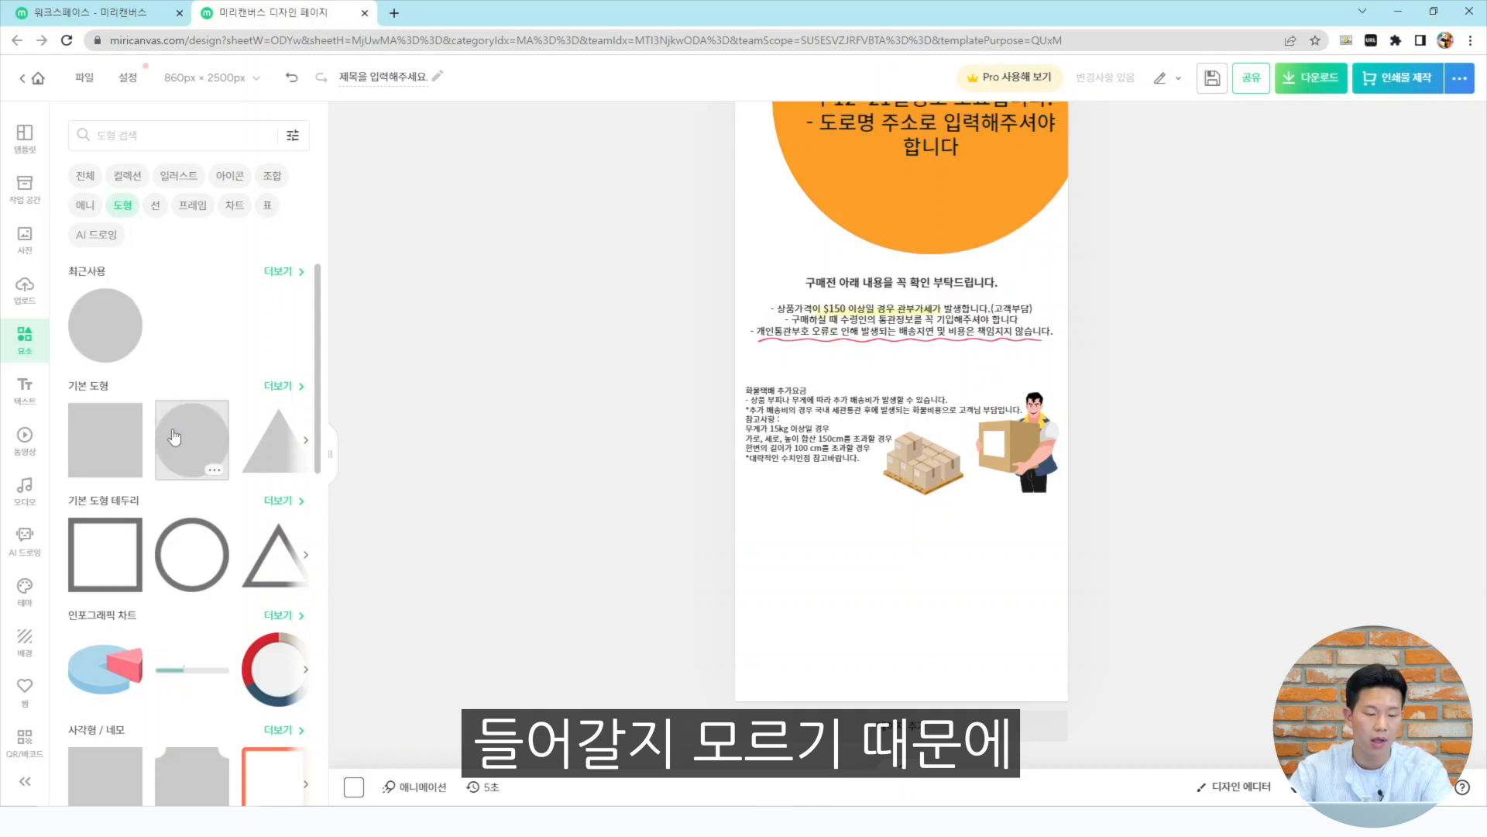
scroll(136, 597, down, 2)
click(118, 623)
drag(921, 164, 849, 535)
drag(931, 577, 1072, 577)
drag(901, 478, 903, 573)
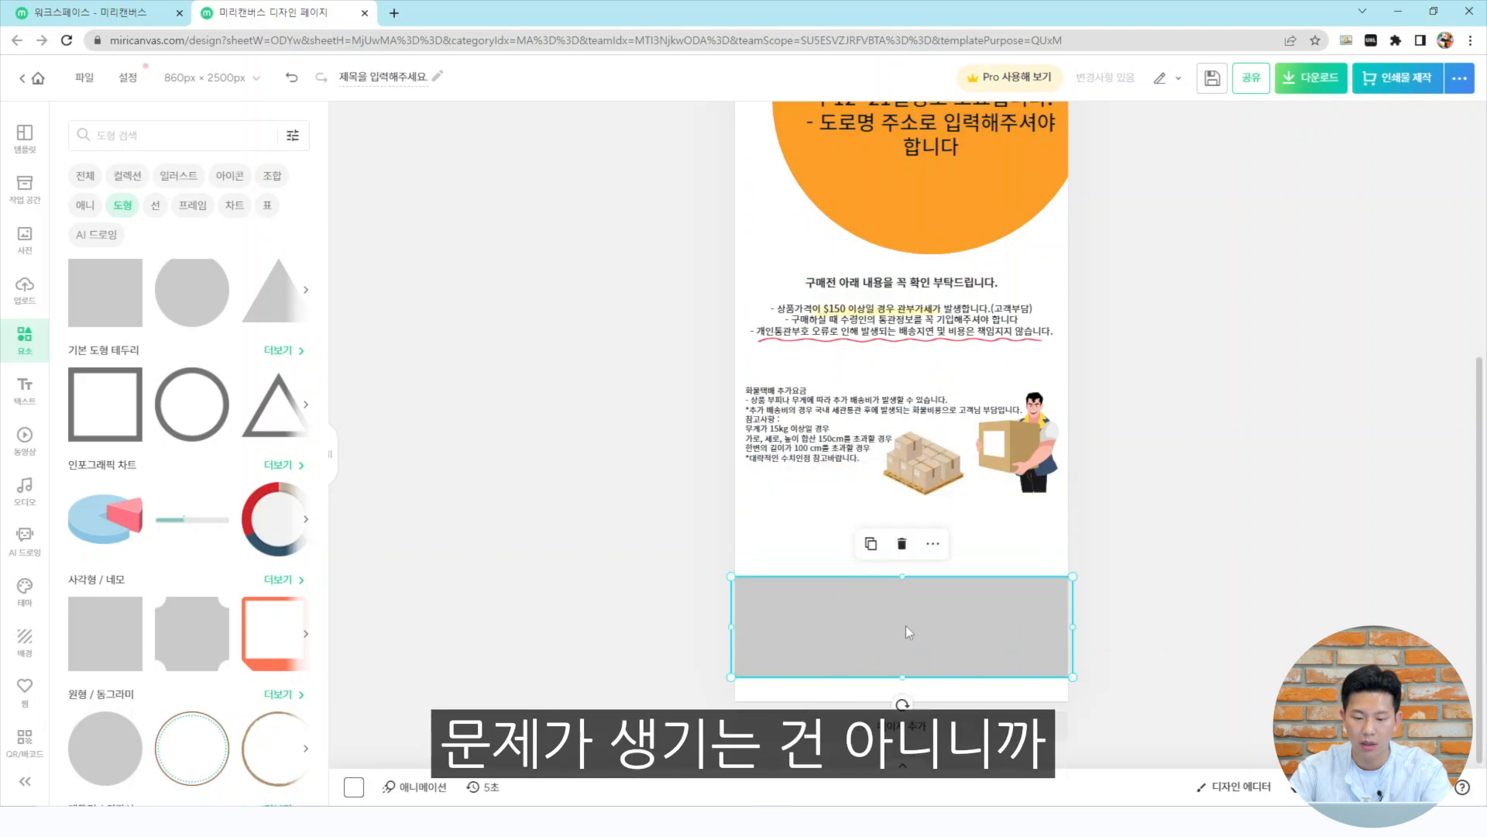
Move the gray rectangle up directly below the shipping-fee section and adjust its width to the page
drag(905, 625, 908, 556)
drag(1073, 556, 1067, 554)
click(970, 550)
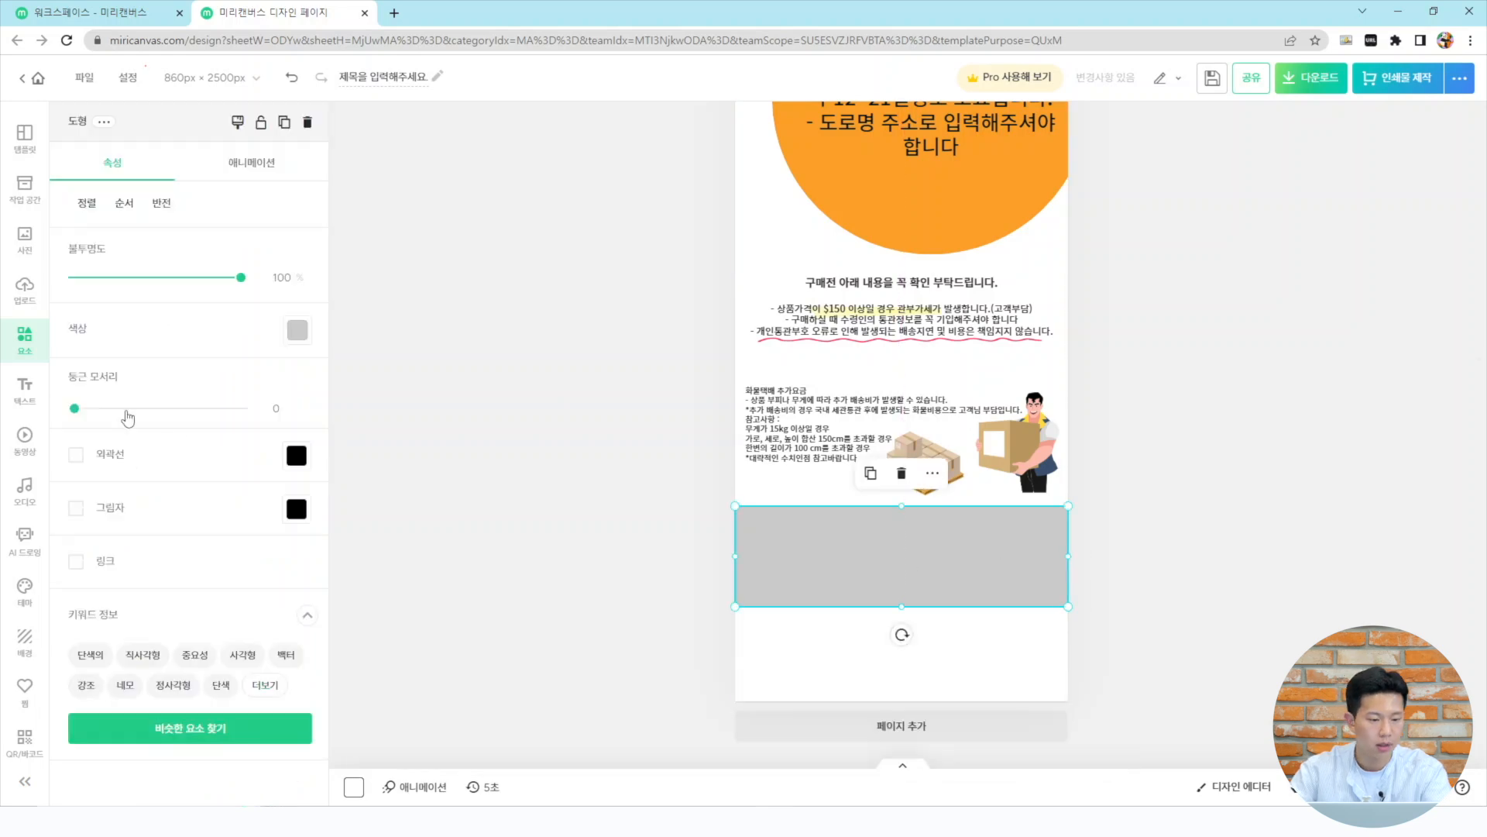
Add the pasted safety-management notice as a text box and place it over the gray rectangle, stretched across the page
click(24, 391)
click(181, 264)
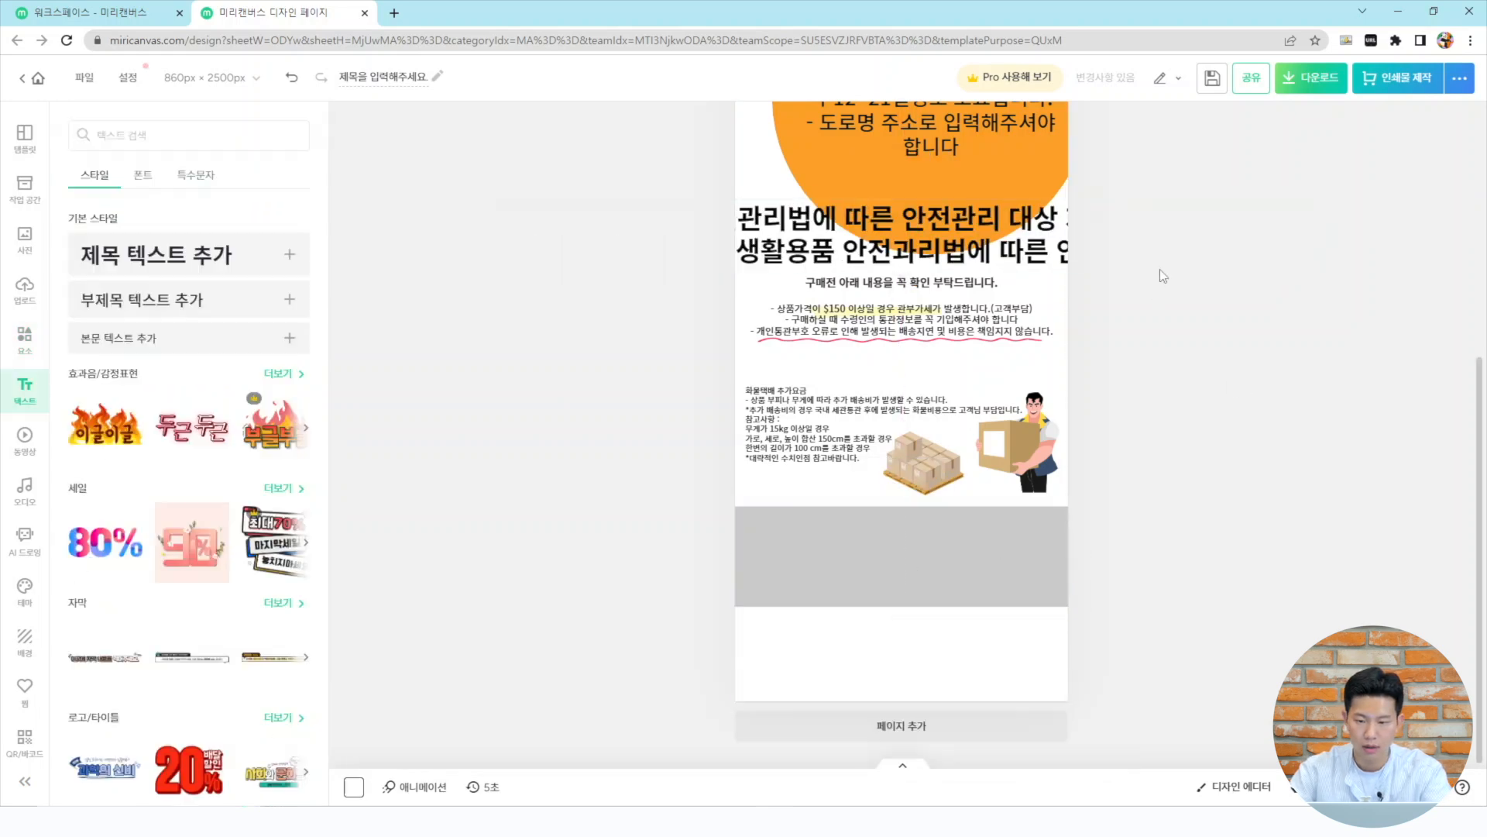
drag(1014, 244, 1032, 556)
drag(1340, 575, 1095, 550)
drag(1153, 561, 996, 524)
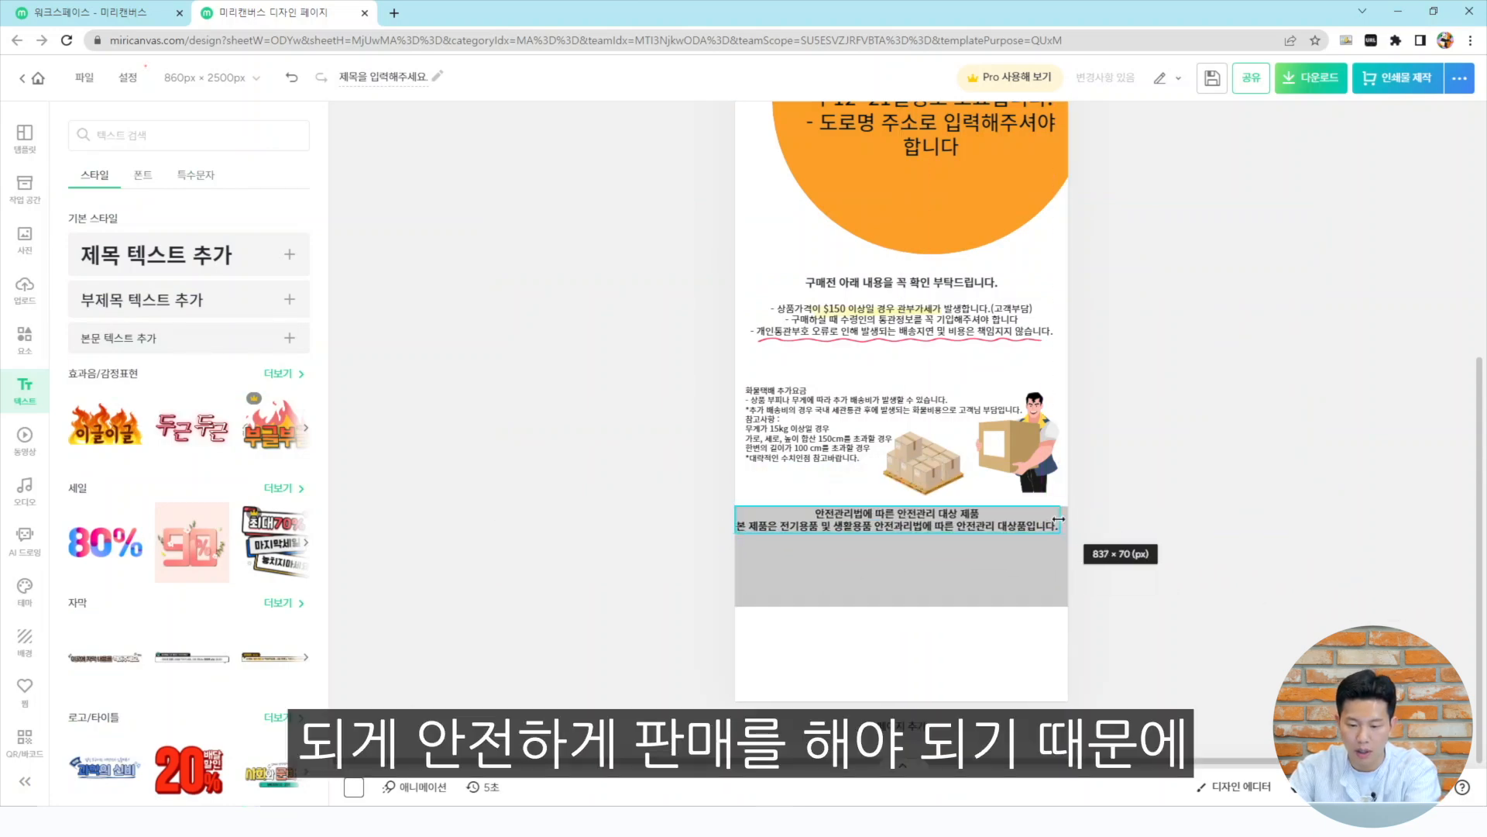
drag(1055, 519, 1067, 519)
Shrink the gray rectangle's height so it fits snugly behind the safety-management text
click(919, 588)
click(1135, 552)
click(952, 582)
drag(905, 606, 916, 550)
click(1205, 541)
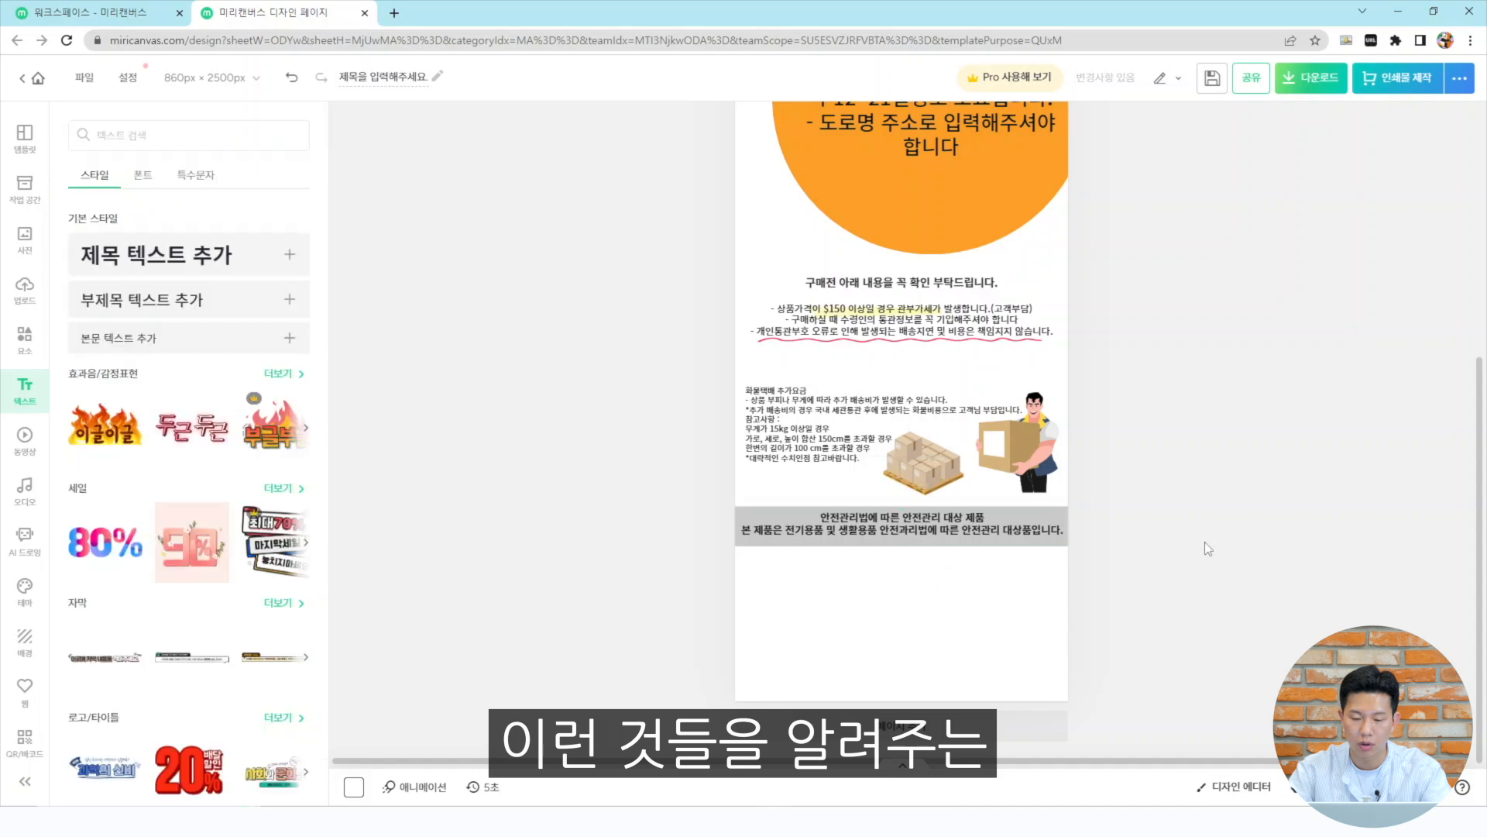
Select the safety-management text and its rectangle together and nudge them slightly down
scroll(1206, 542, up, 3)
drag(449, 564, 1103, 716)
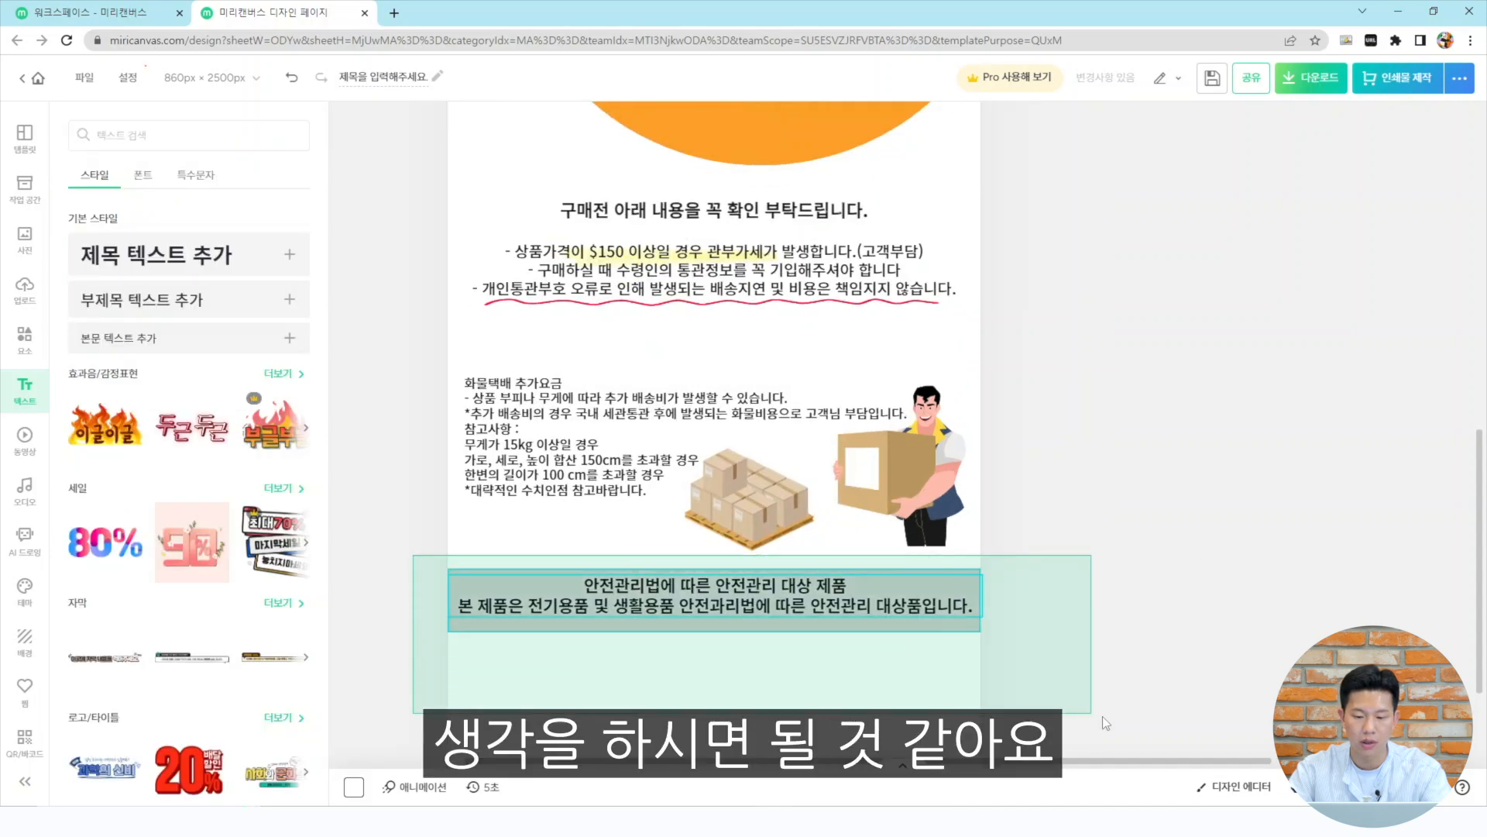
drag(895, 597, 896, 620)
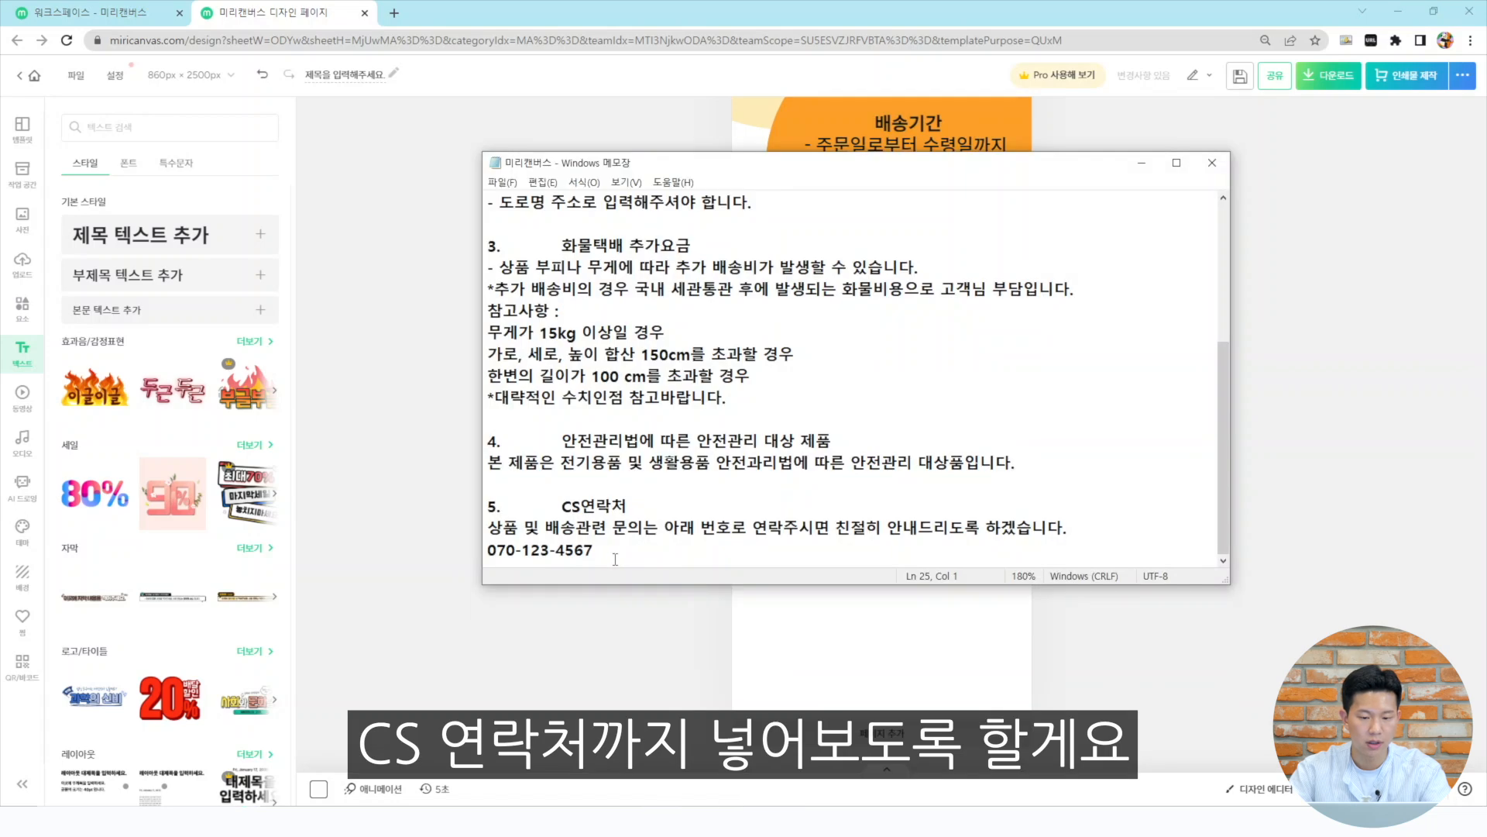
Copy the CS연락처 lines from Notepad, paste them as a text box, and place it below the safety section
drag(594, 550, 557, 496)
key(ctrl+c)
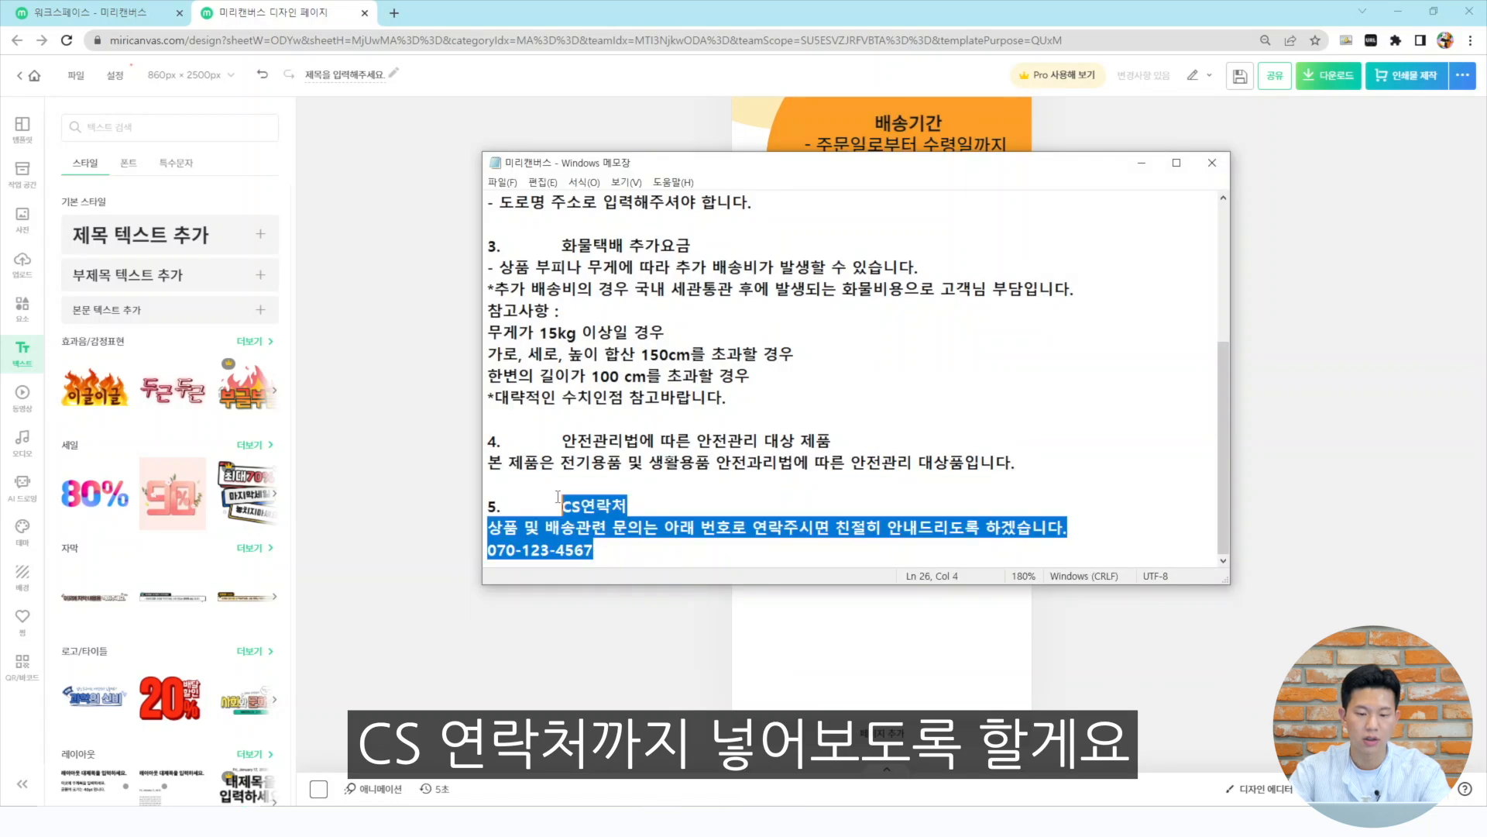
click(1299, 489)
key(t)
key(ctrl+v)
click(862, 602)
drag(938, 304, 973, 642)
drag(1335, 695, 933, 601)
Copy the phone number line, paste it as a separate text, and place it below the CS contact text
double_click(938, 640)
mouse_move(828, 624)
mouse_down()
mouse_move(999, 632)
mouse_move(837, 646)
mouse_up()
key(ctrl+c)
click(1143, 500)
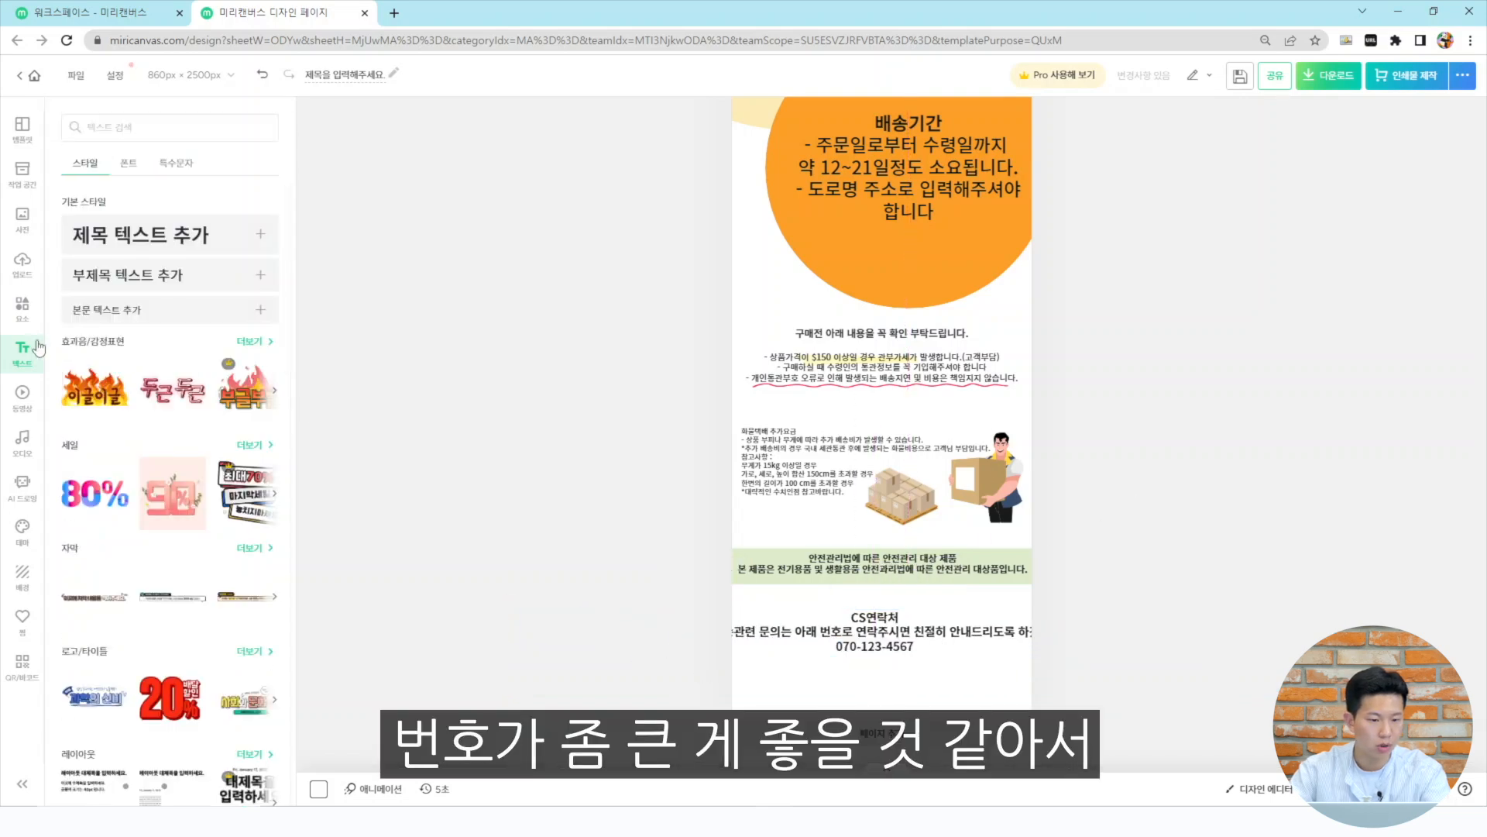
key(t)
key(ctrl+v)
click(1237, 349)
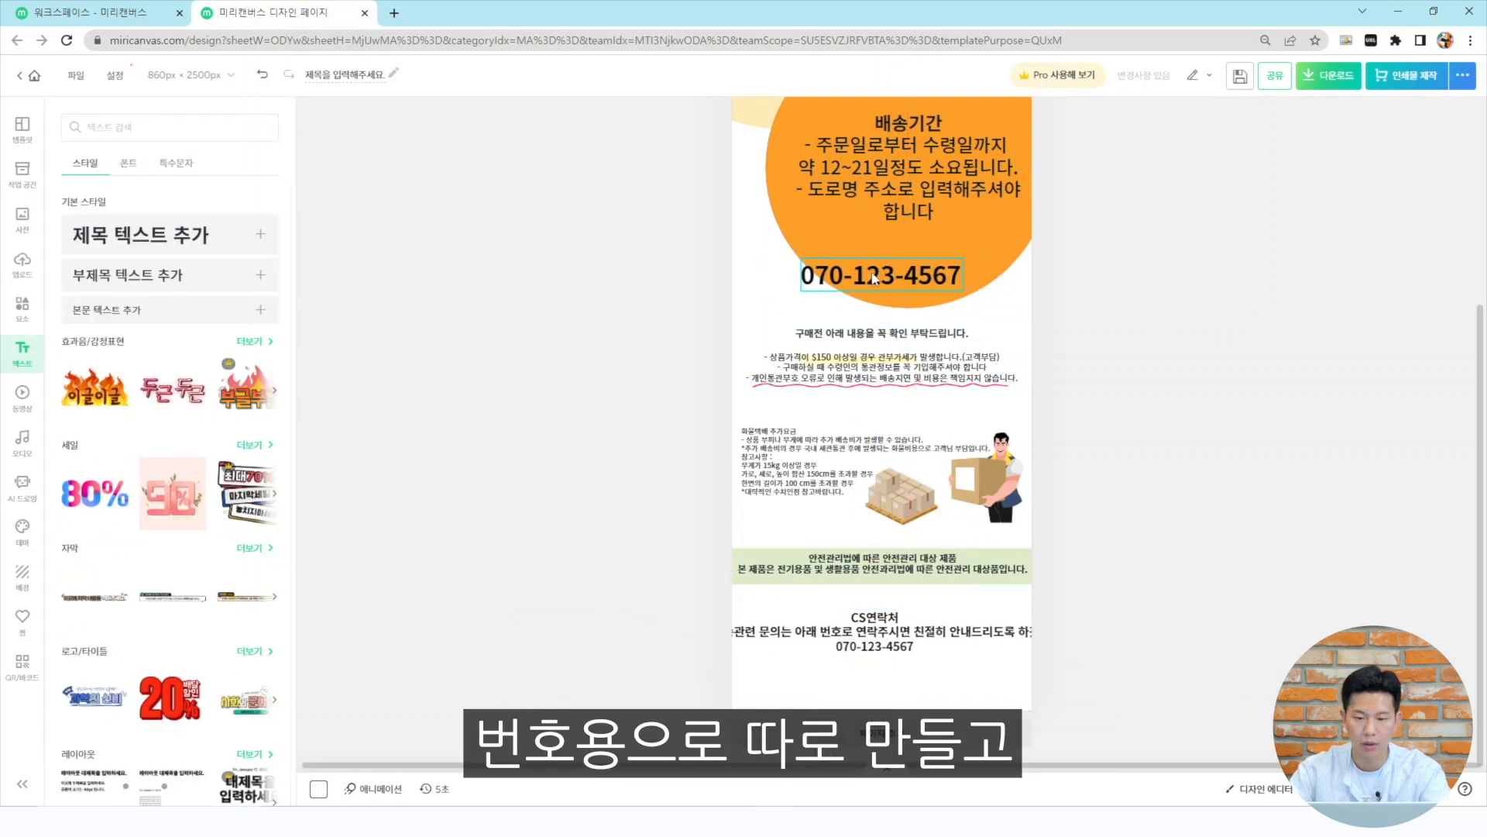
drag(881, 275, 880, 691)
Remove the phone number line from the CS contact text block
click(932, 627)
double_click(920, 646)
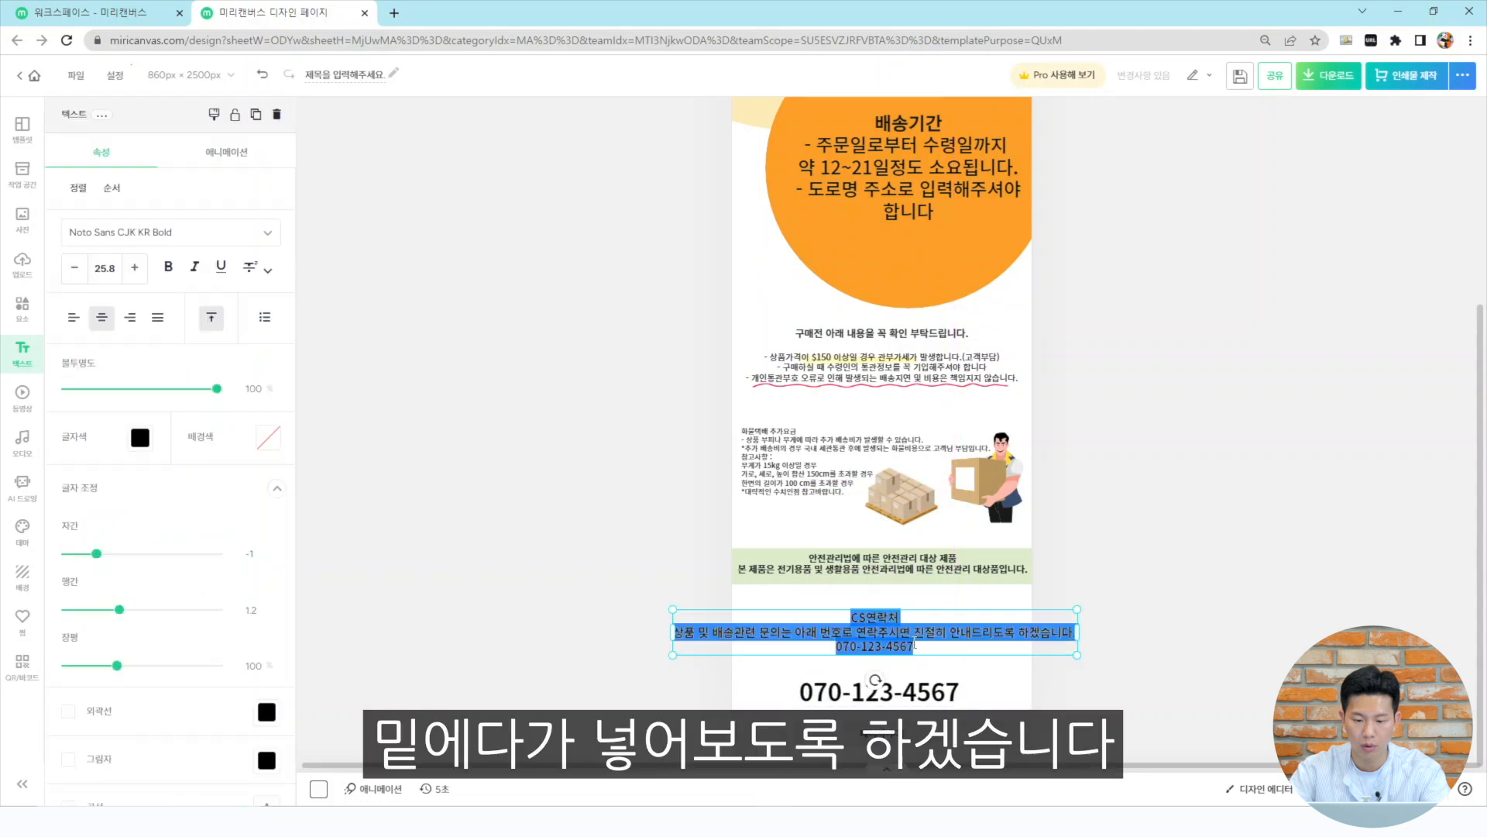
triple_click(921, 644)
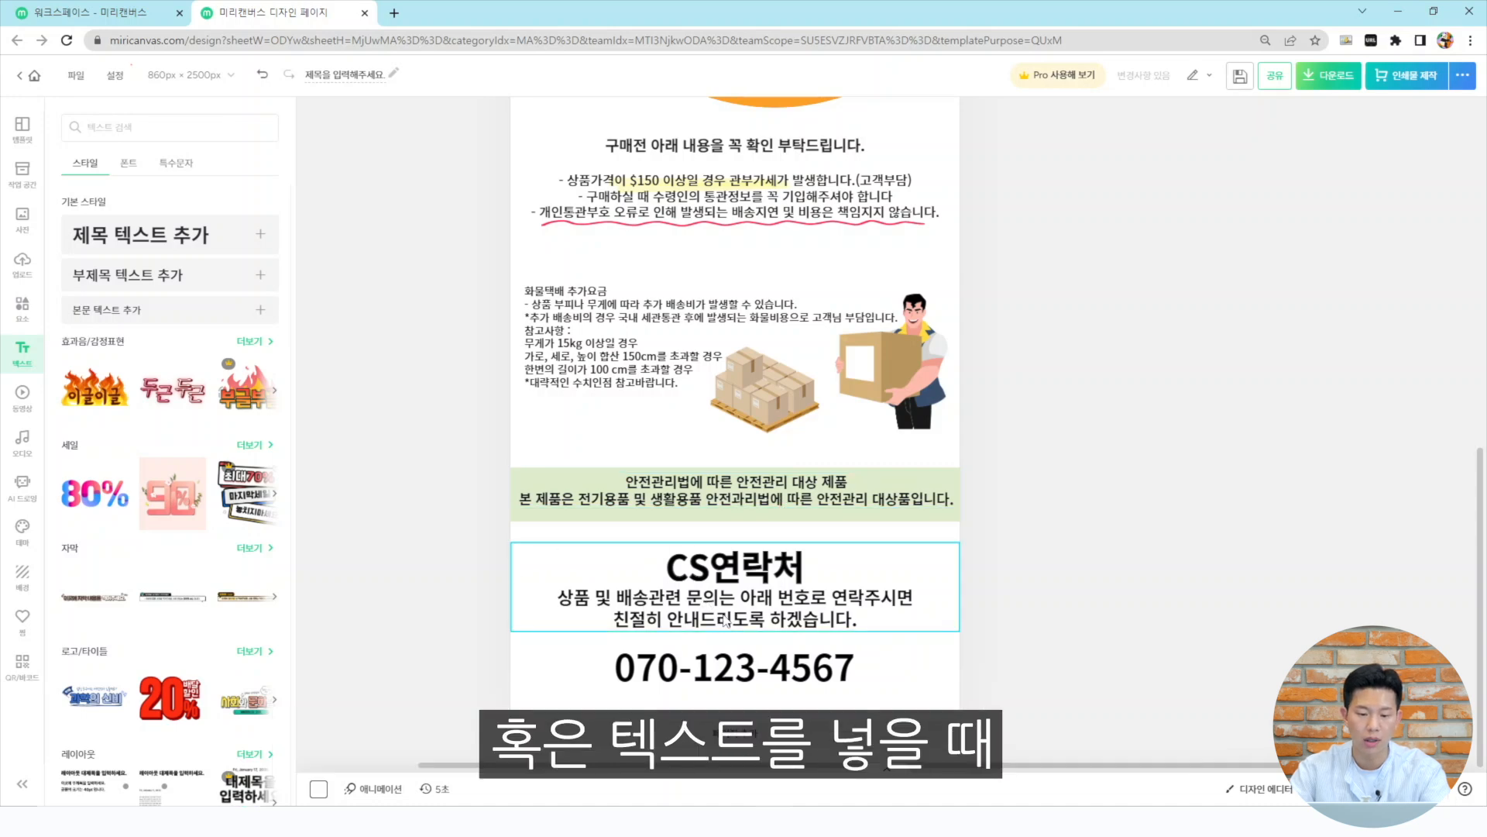
click(566, 614)
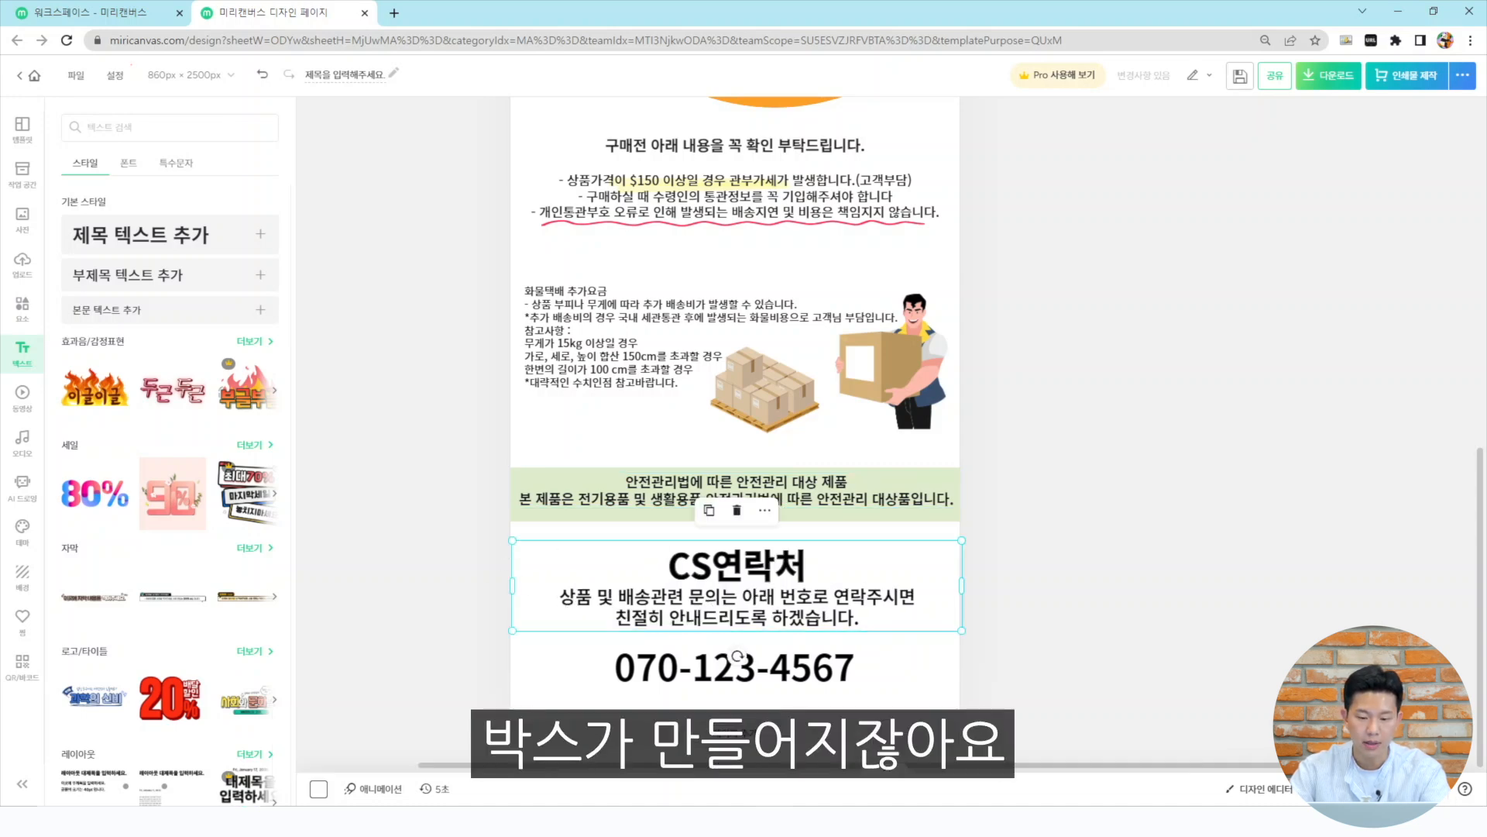
Stretch the CS contact text box to the full 860 px page width and center it above the phone number
drag(512, 586, 510, 586)
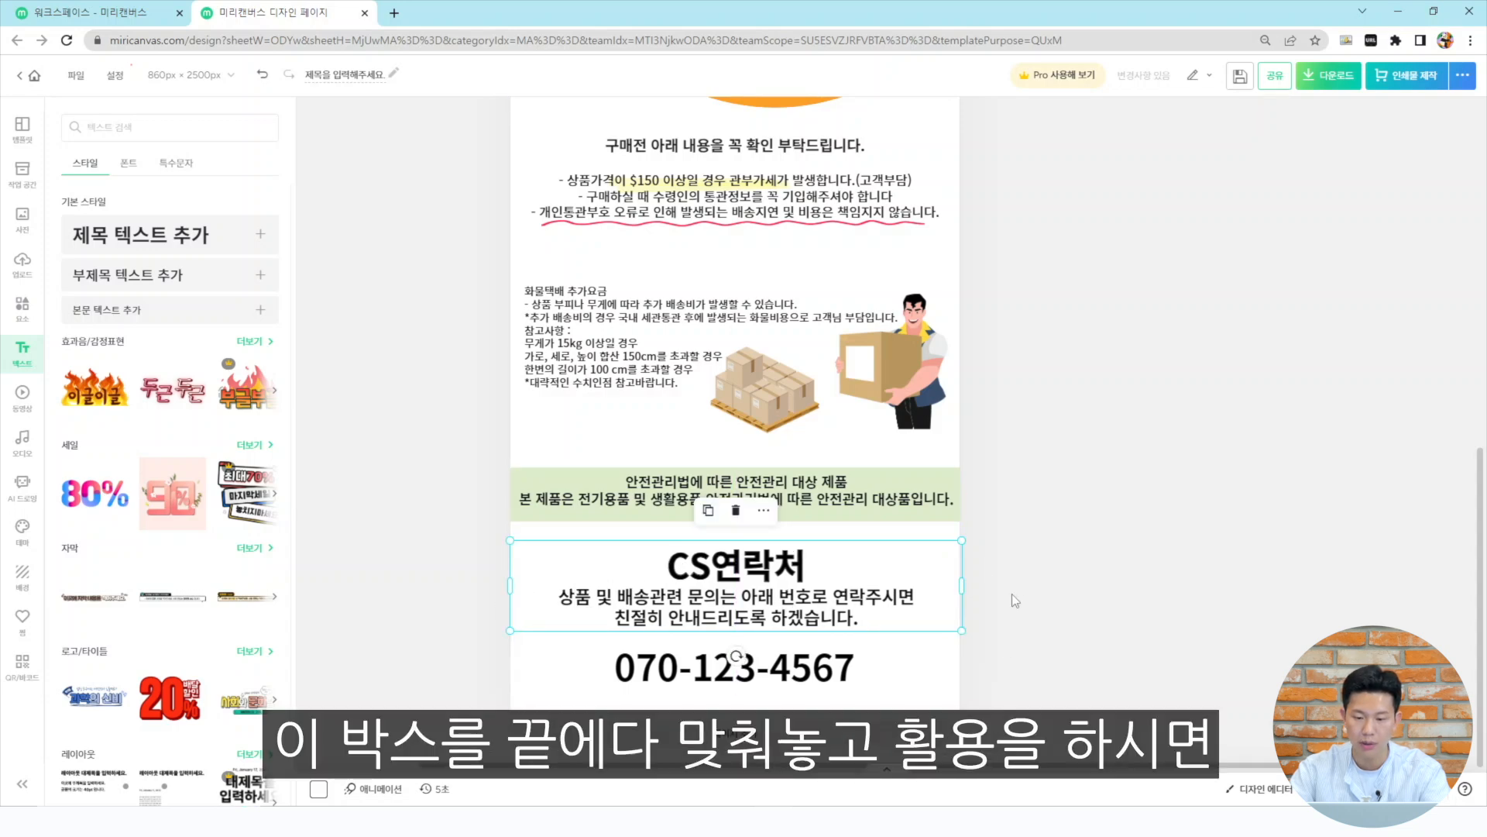
drag(964, 582, 960, 582)
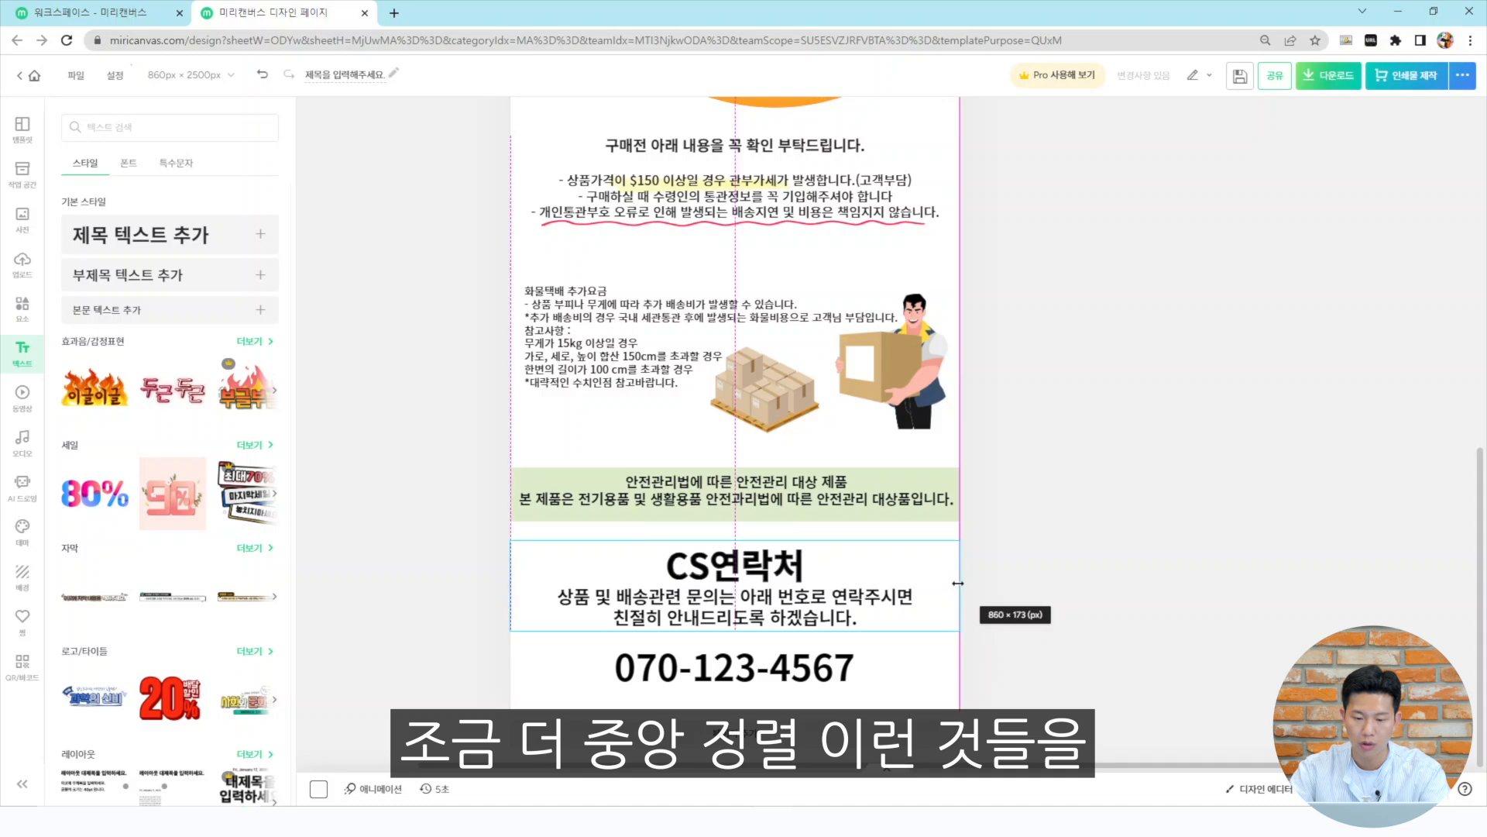
drag(767, 601, 767, 611)
click(1079, 635)
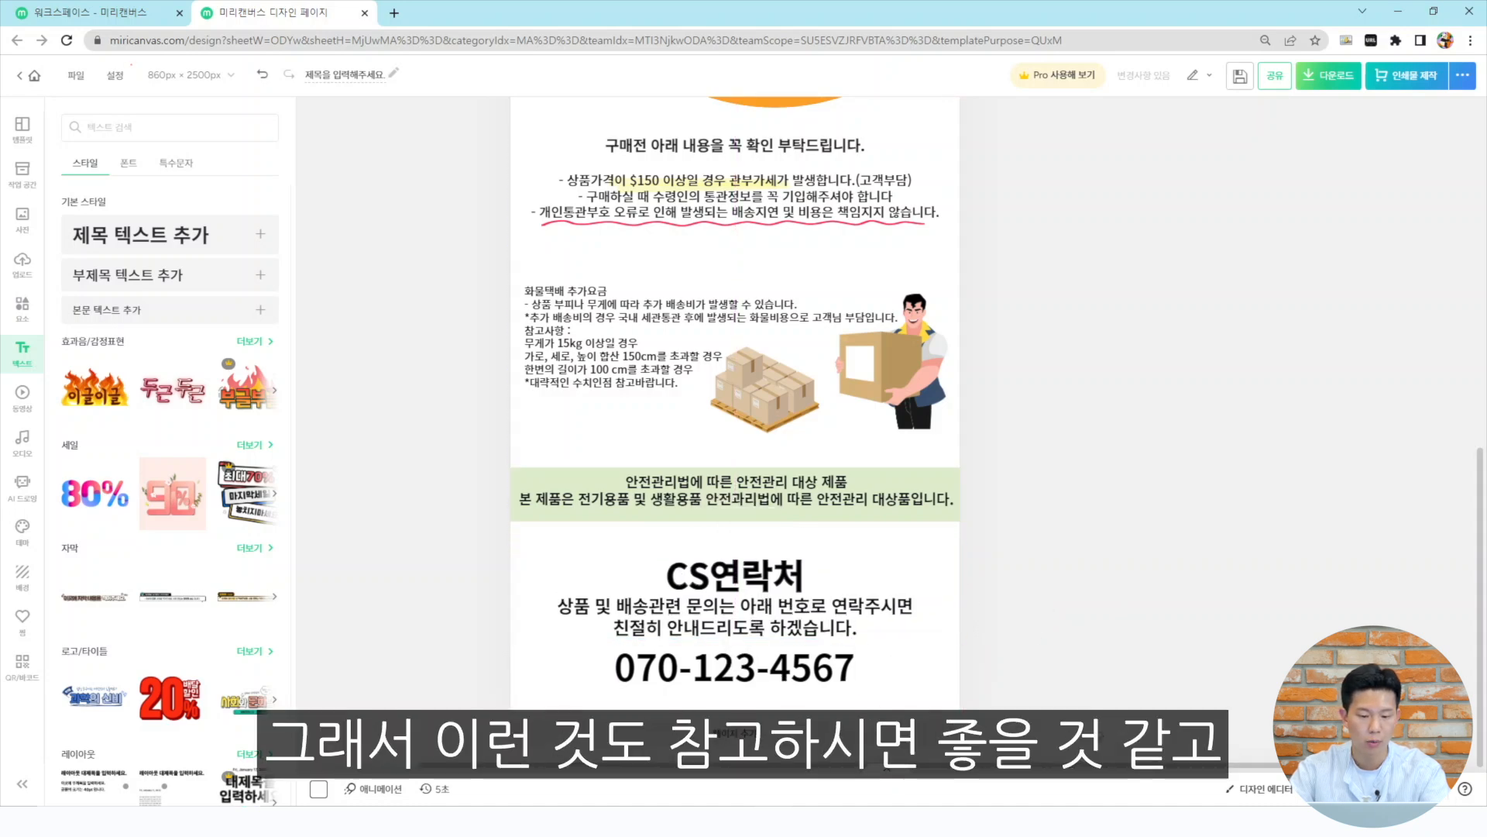
Set the phone number text color to orange
click(791, 679)
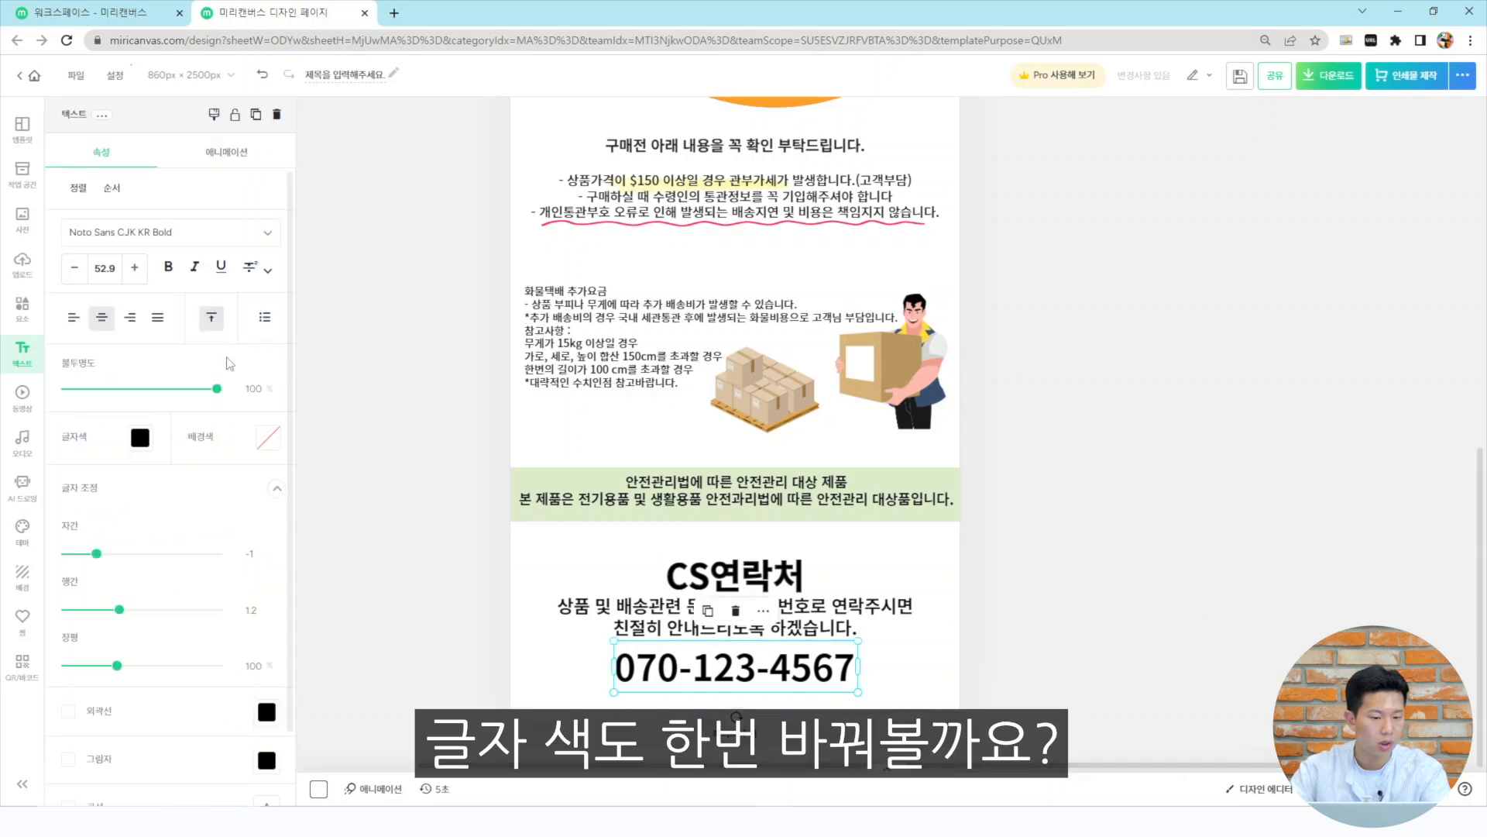
click(136, 437)
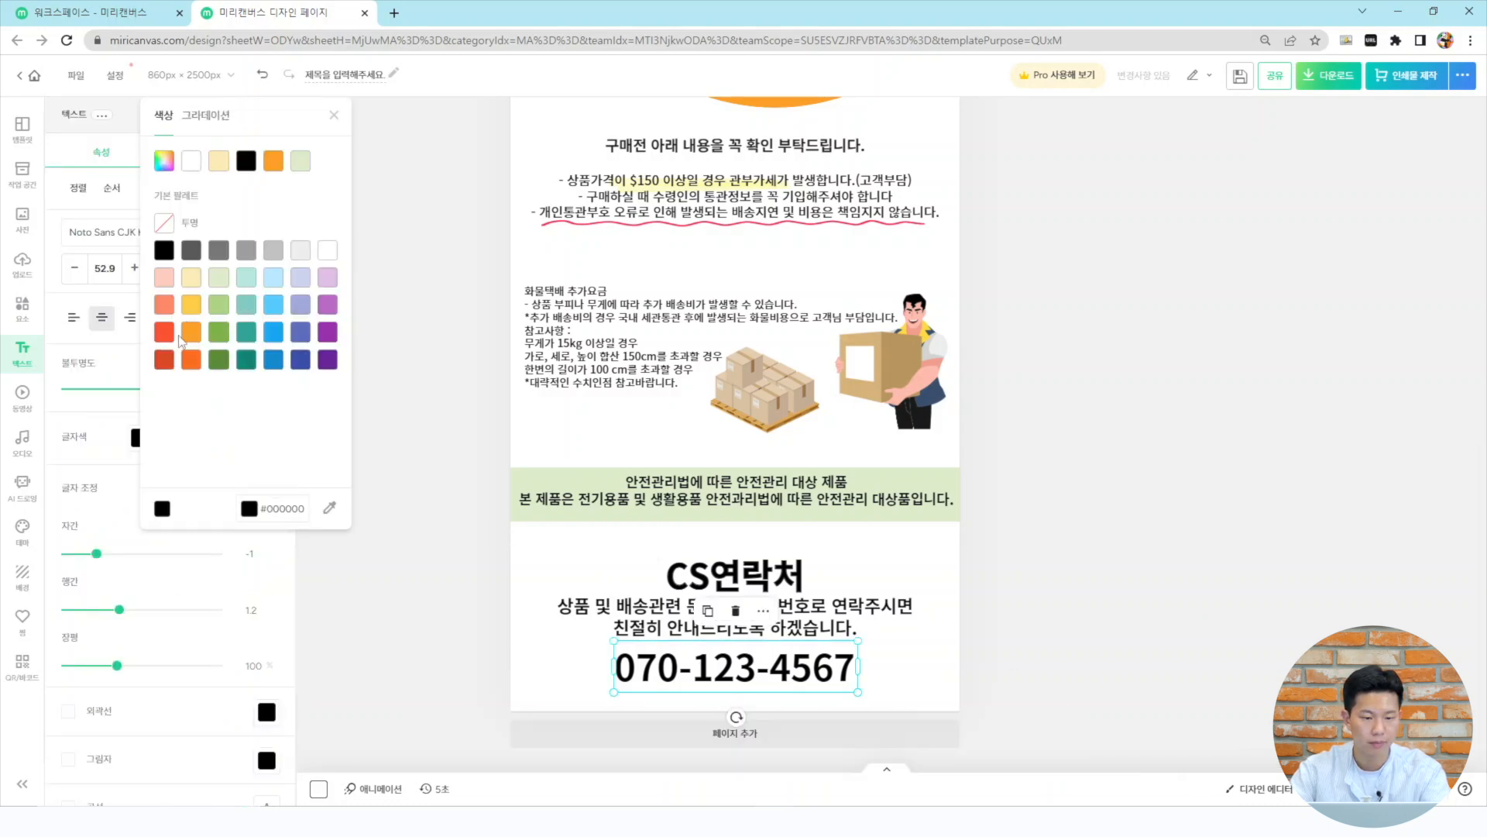
click(191, 331)
scroll(232, 474, down, 1)
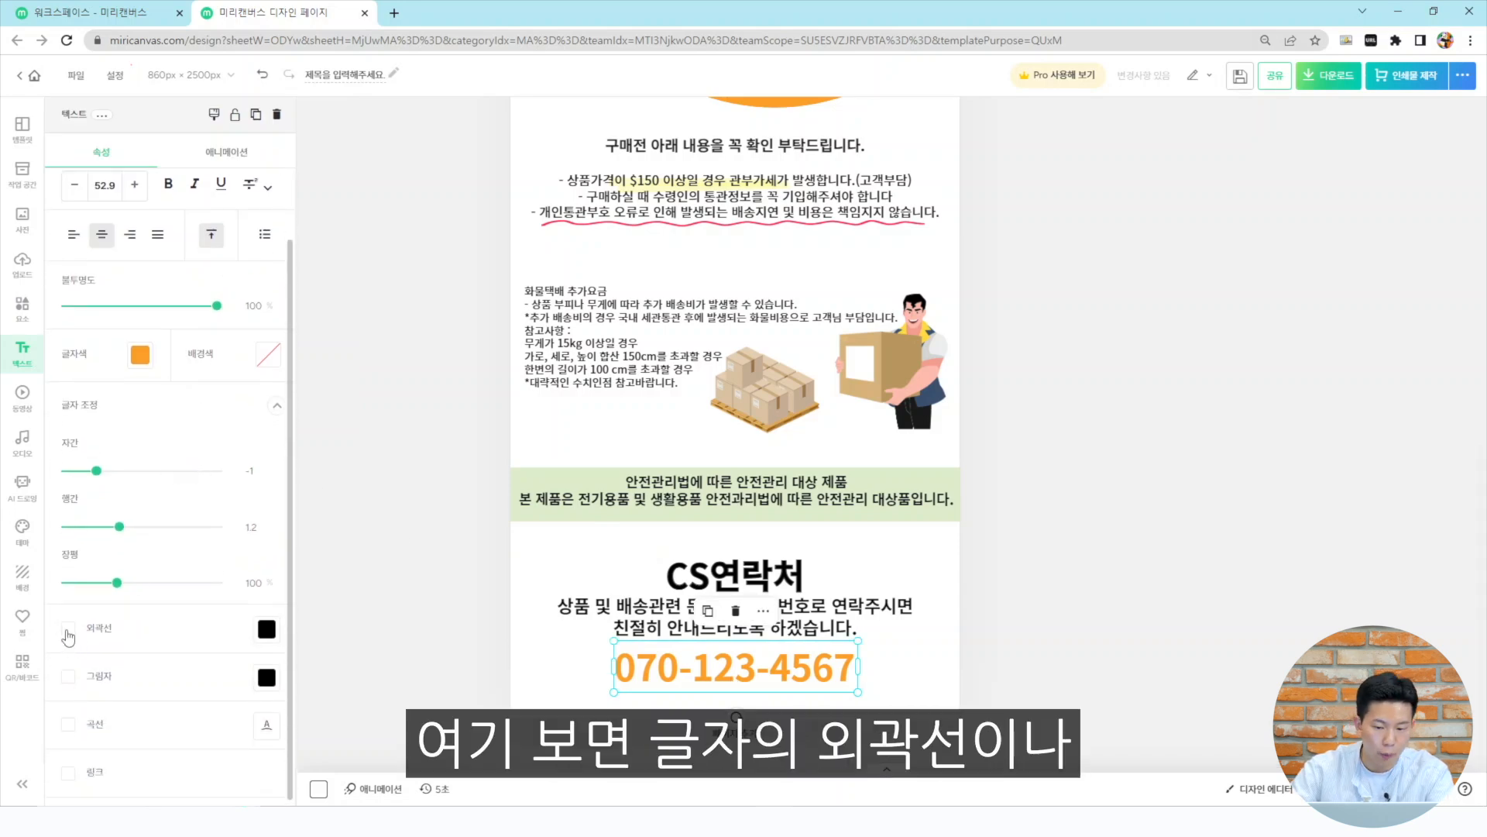
Turn on an outline and a shadow for the phone number, set the shadow direction to 215, and thicken the outline
click(68, 629)
scroll(109, 660, down, 1)
click(69, 676)
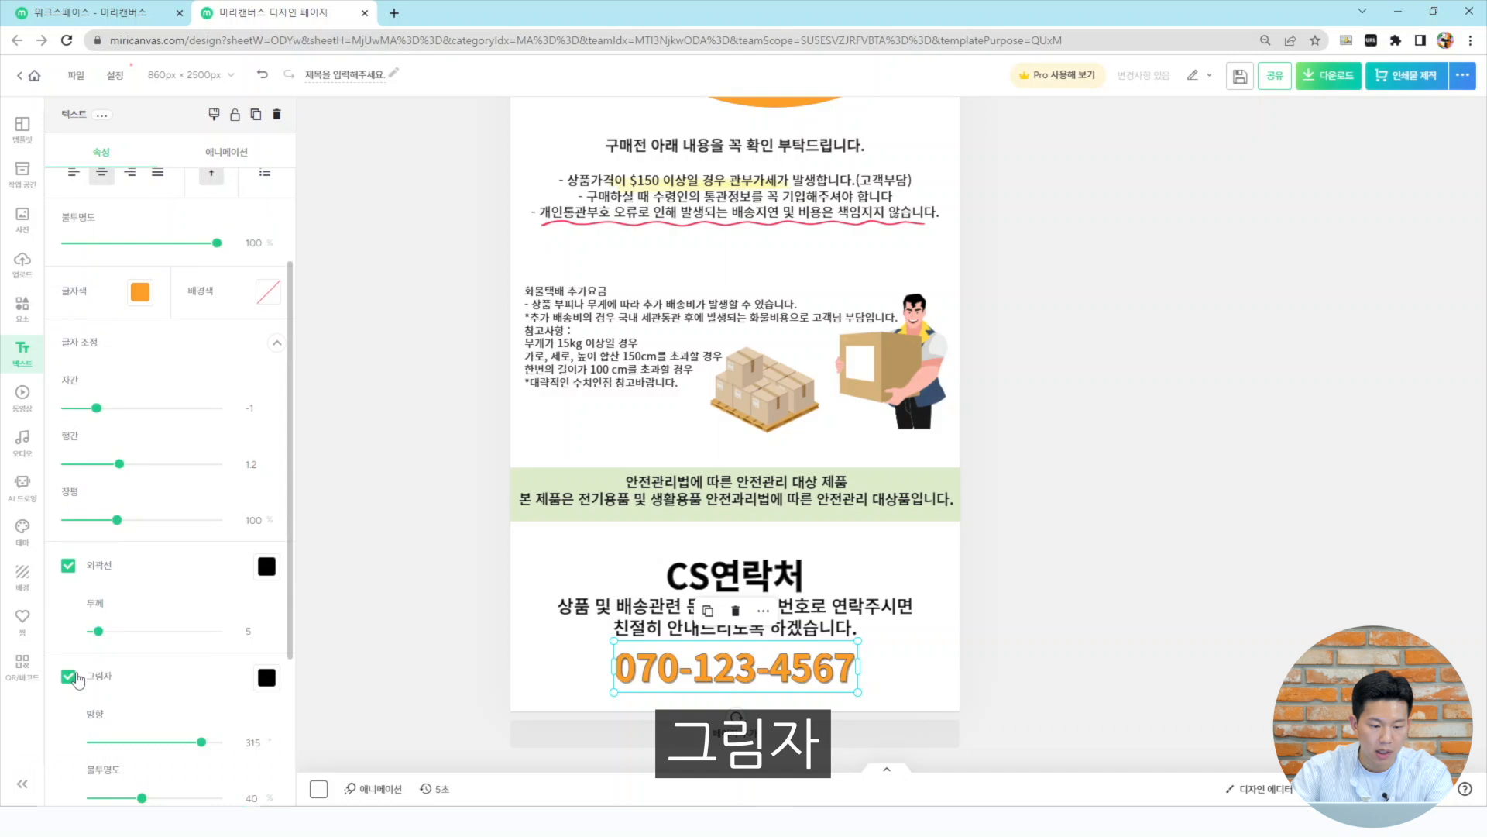
scroll(175, 692, down, 1)
drag(202, 664, 150, 665)
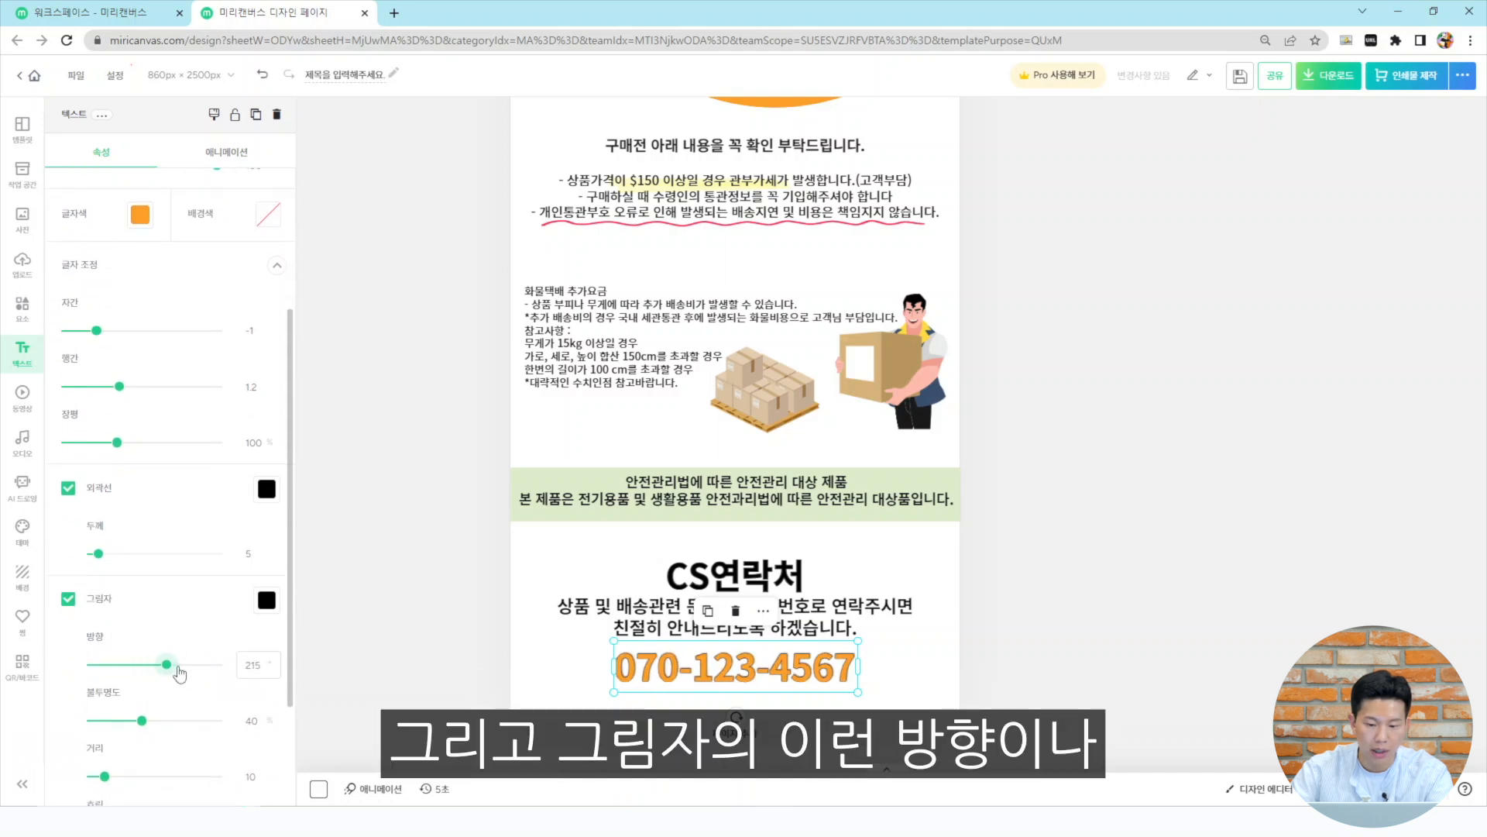
drag(98, 553, 135, 553)
click(1054, 561)
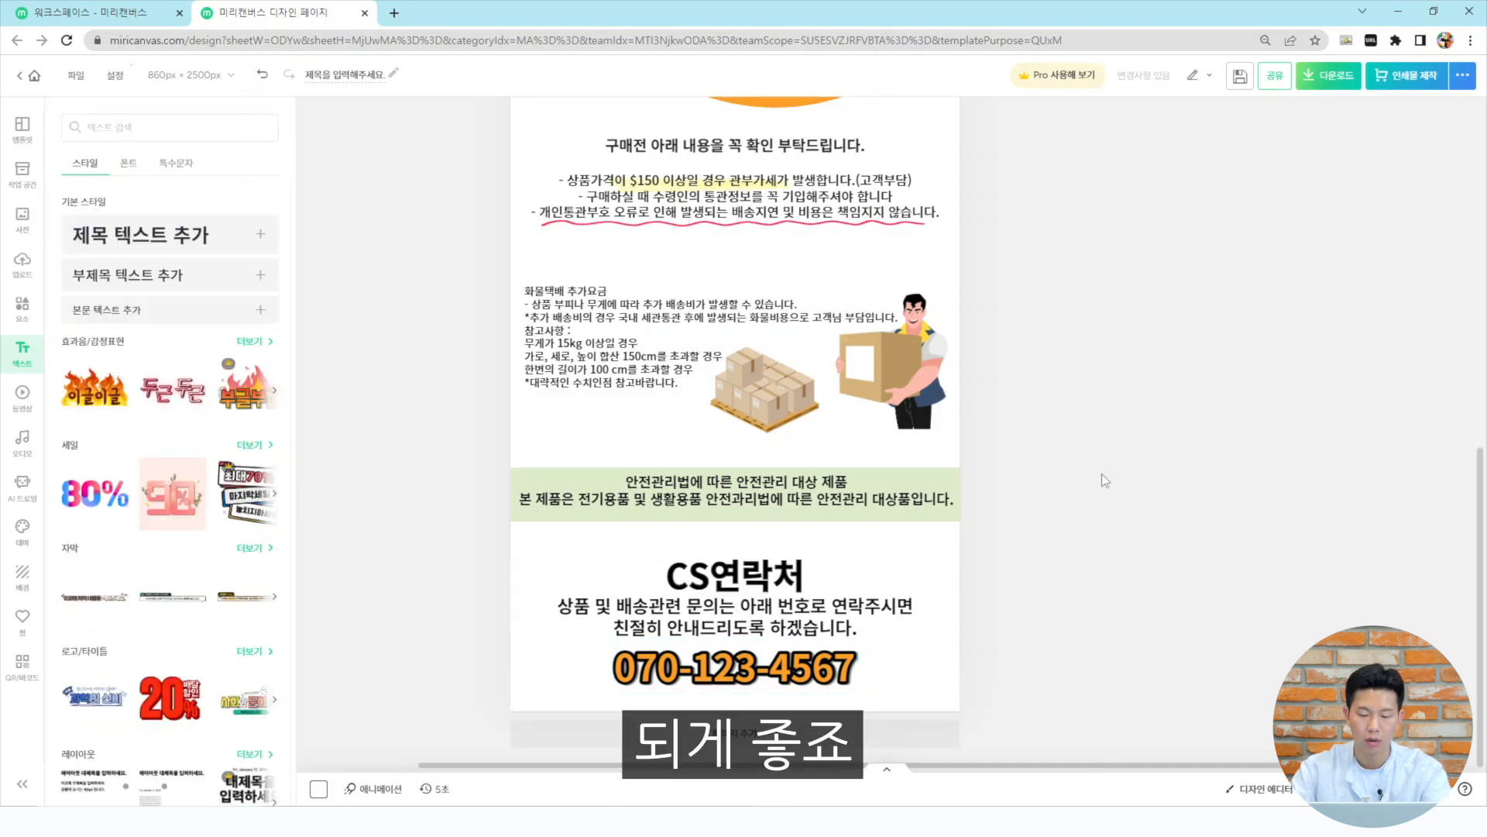
Scroll through the whole page to review the finished layout
scroll(1102, 474, down, 3)
scroll(1183, 514, up, 2)
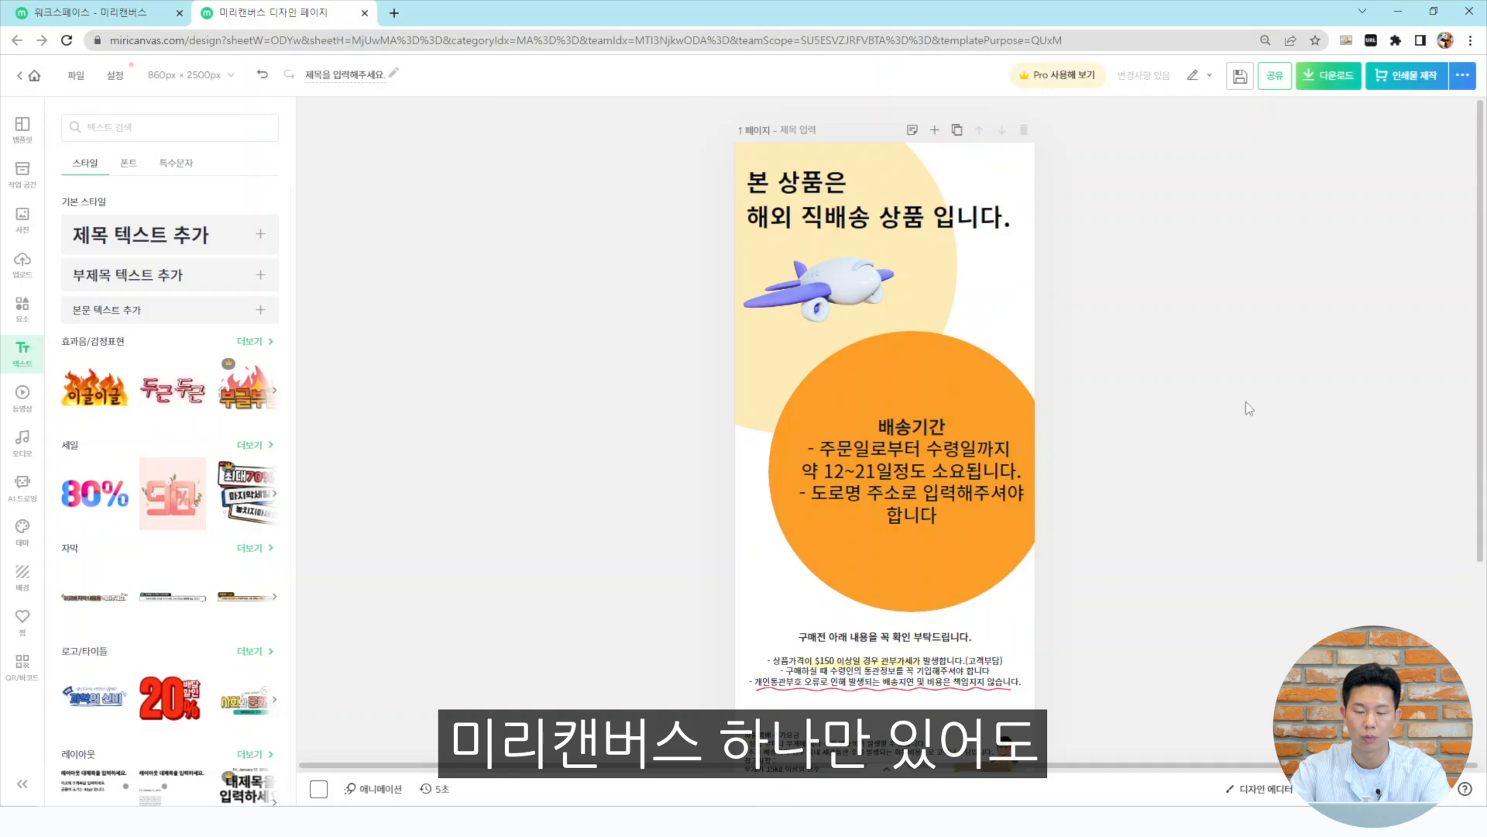
scroll(1253, 389, down, 3)
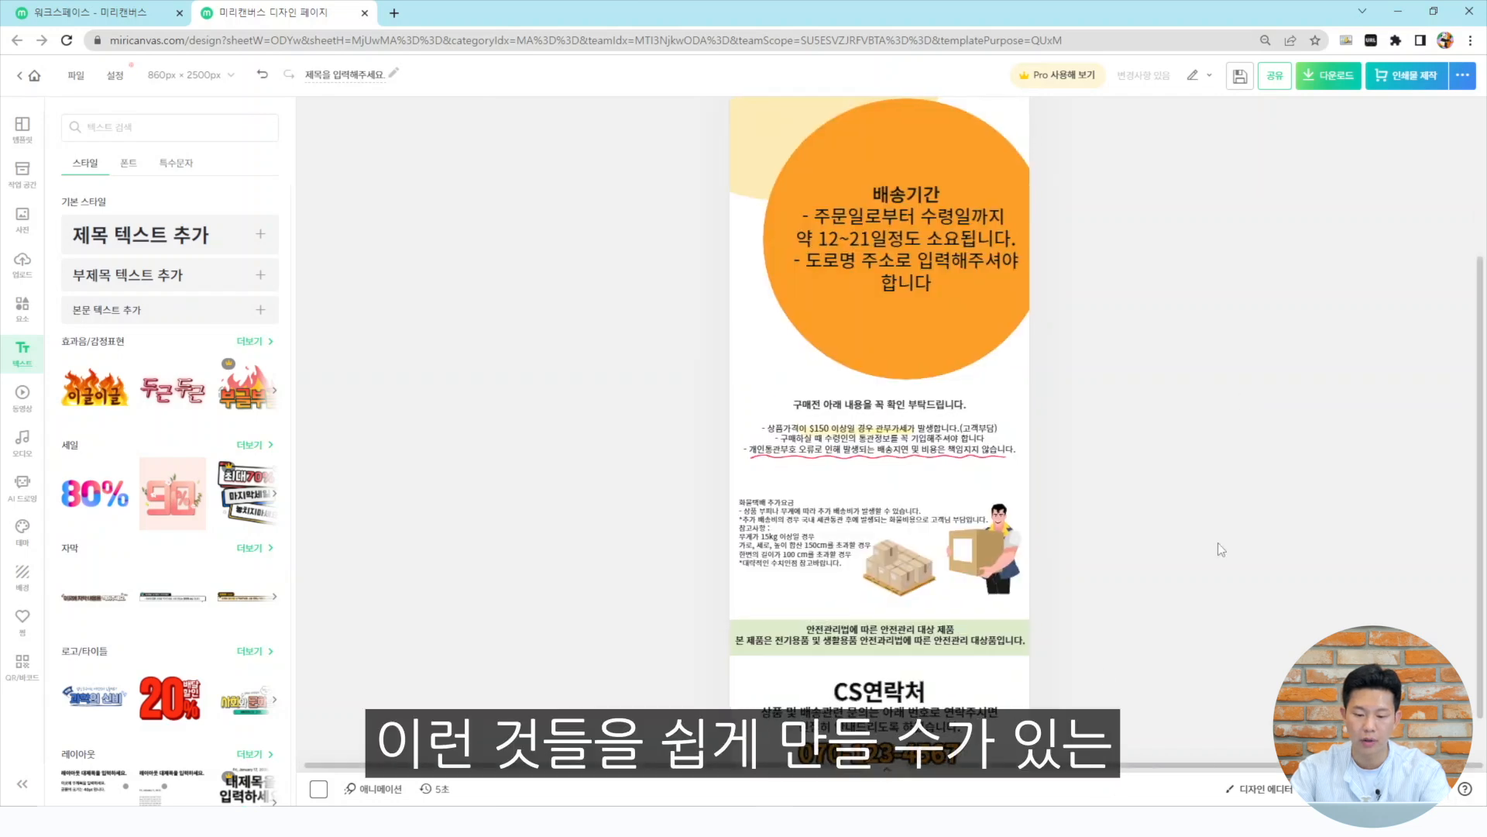
scroll(1077, 484, down, 1)
scroll(1334, 442, up, 2)
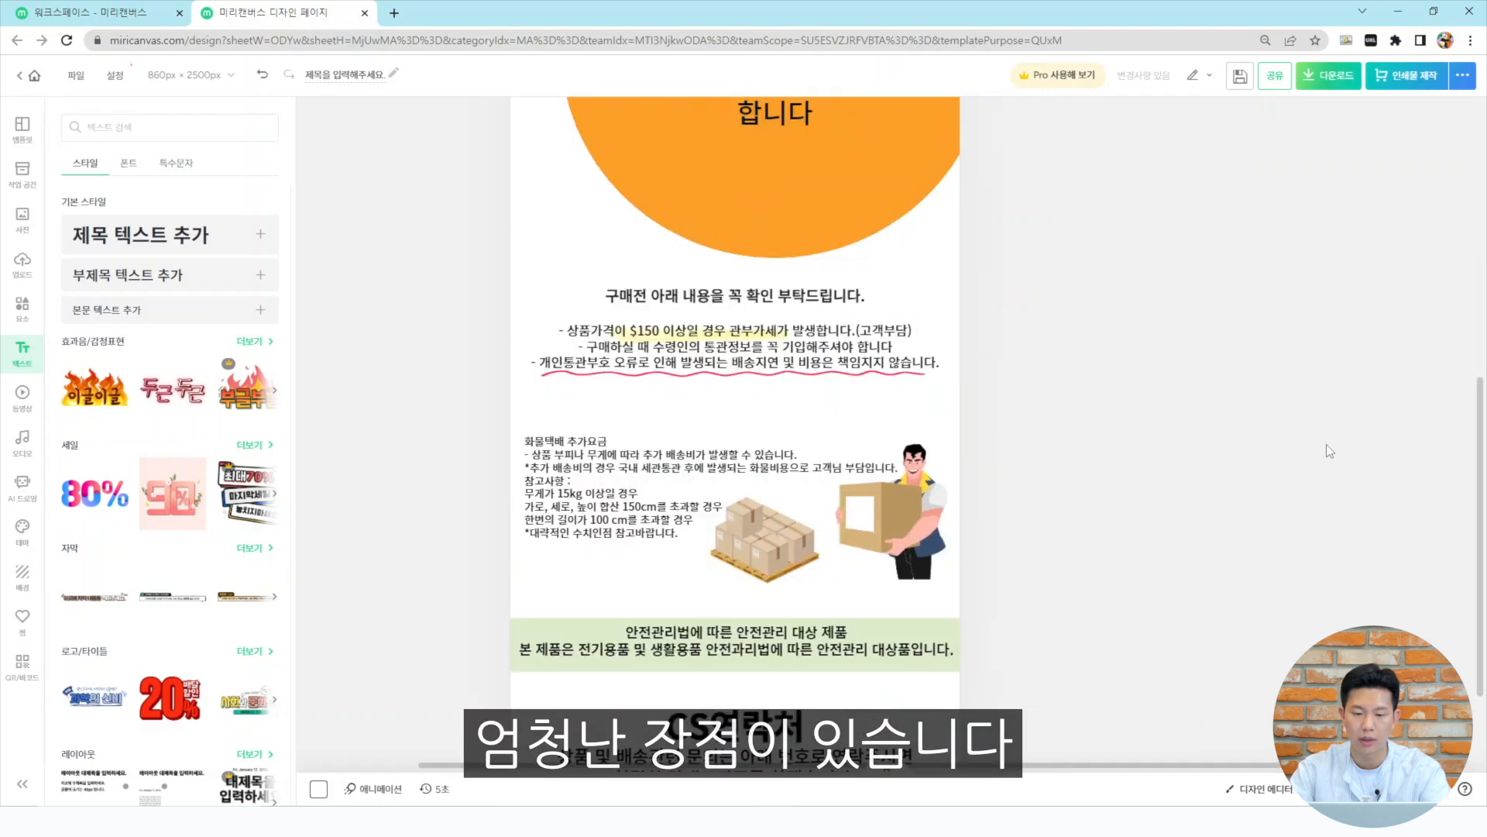
scroll(1278, 465, up, 5)
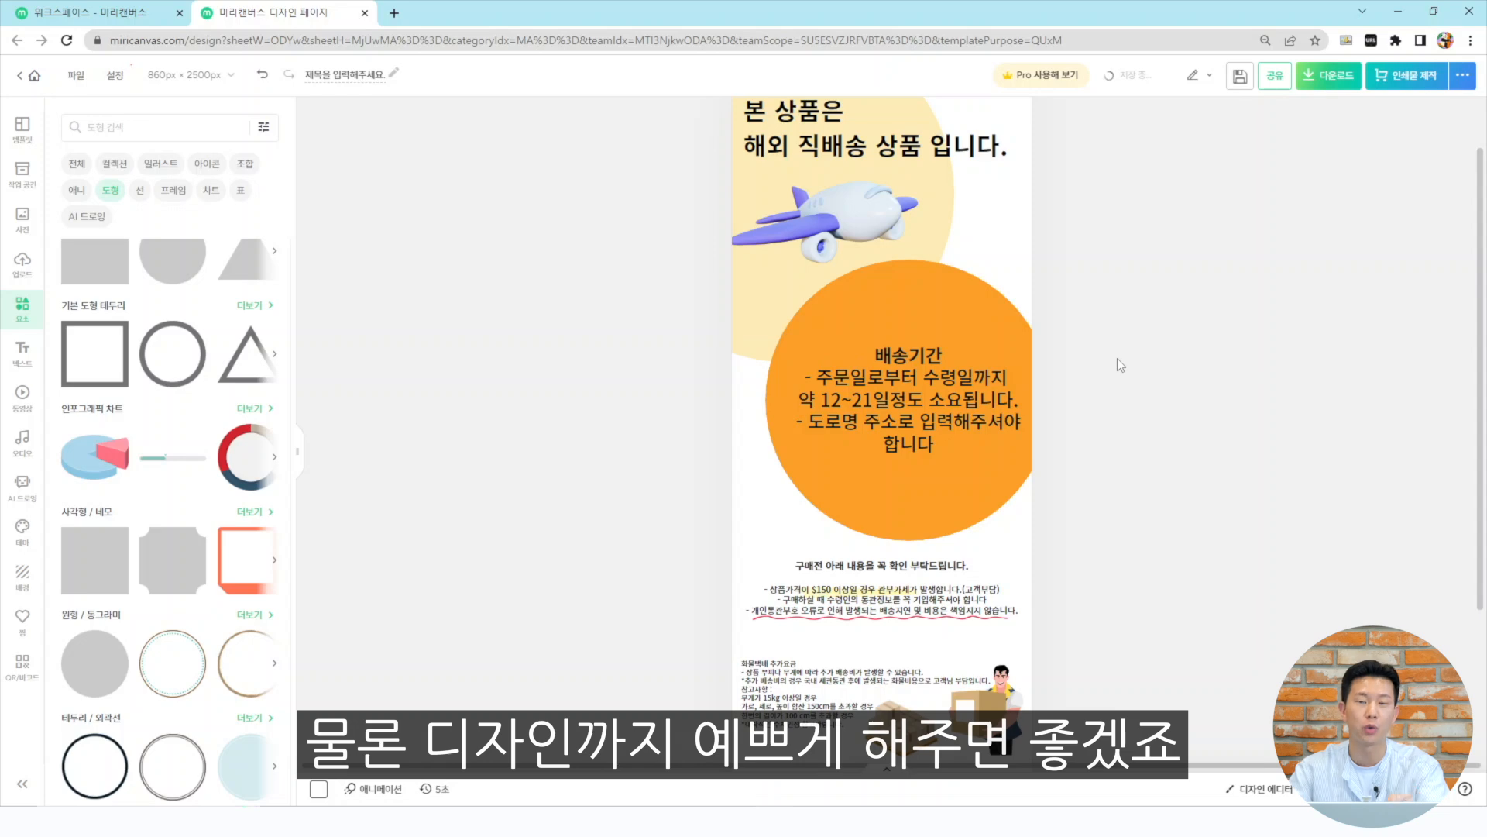
scroll(1099, 322, down, 1)
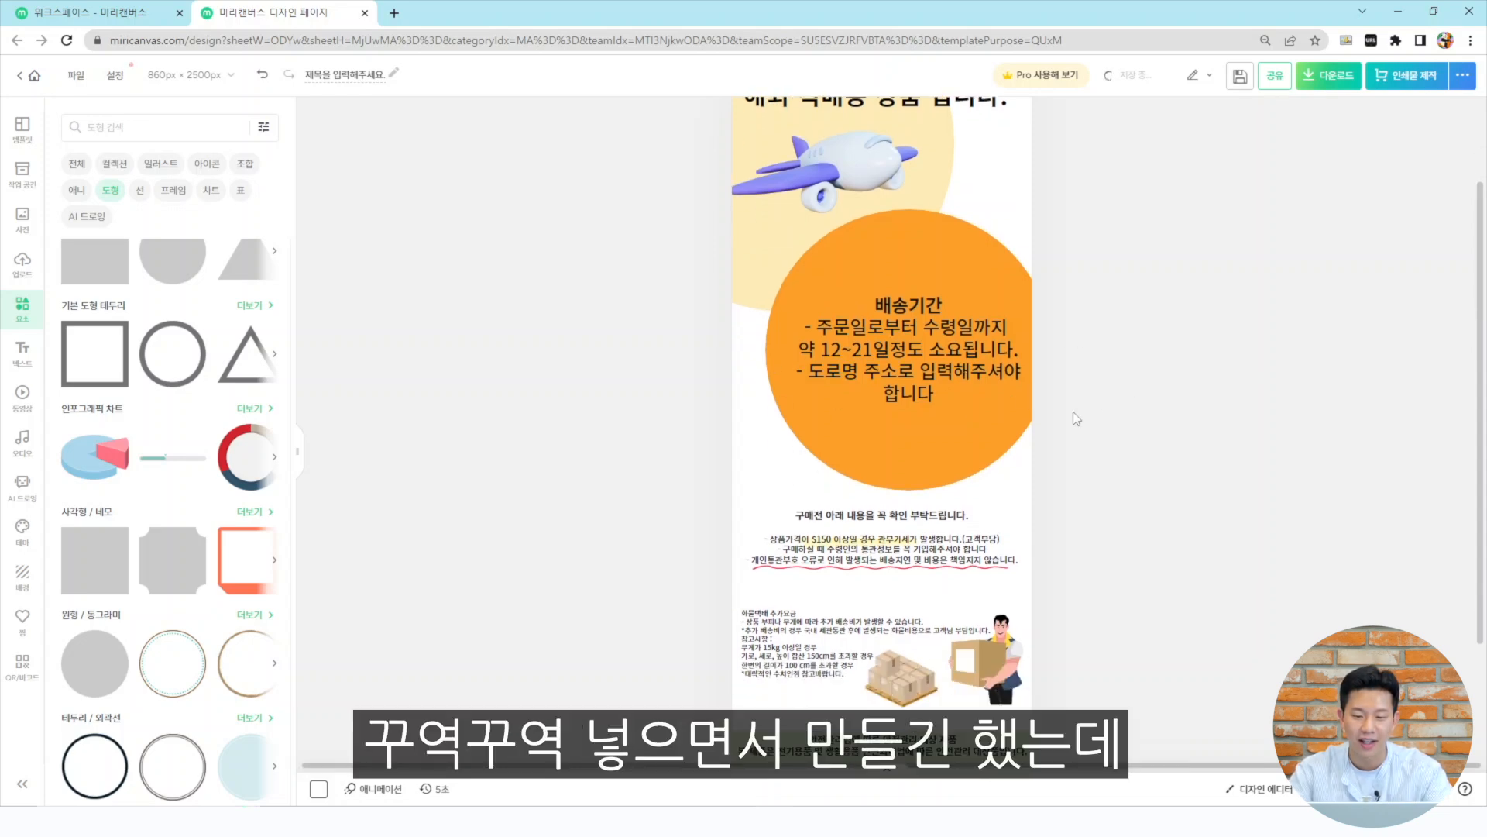
scroll(1153, 327, down, 1)
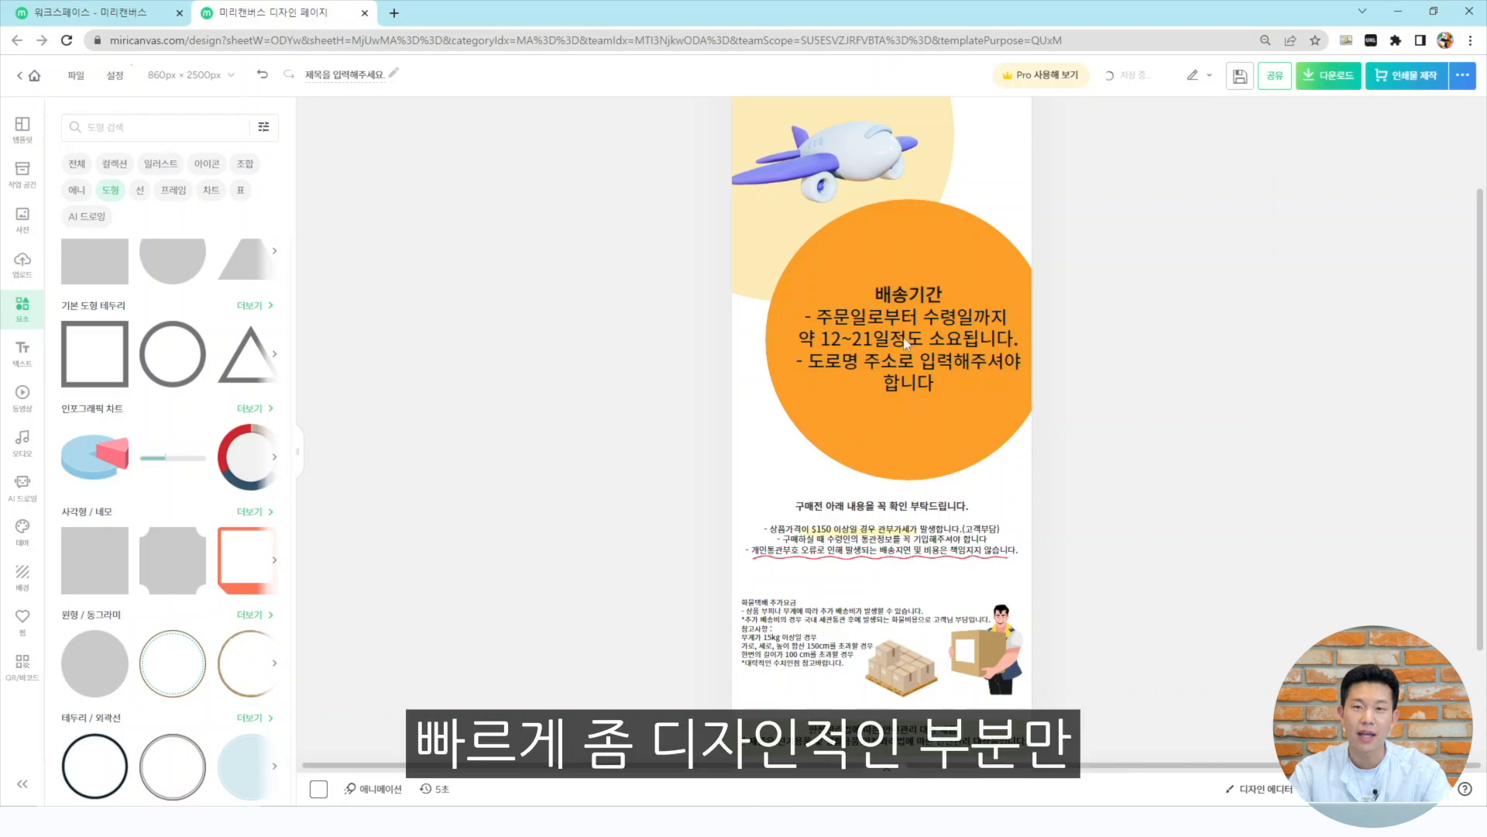
scroll(914, 345, down, 5)
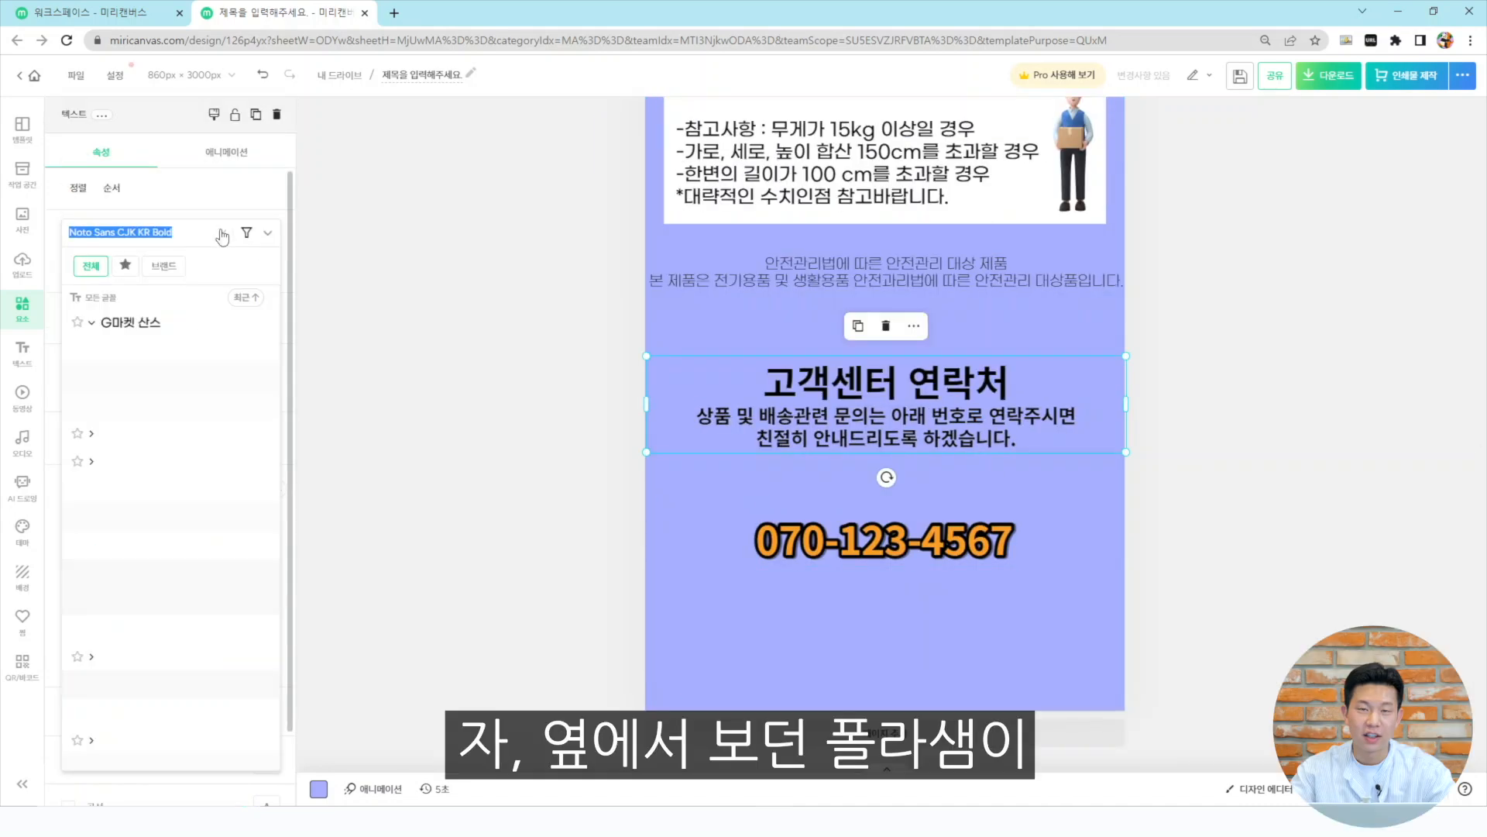
Change the customer-center contact text's font to G마켓 산스 Bold by searching the font list
text(산식)
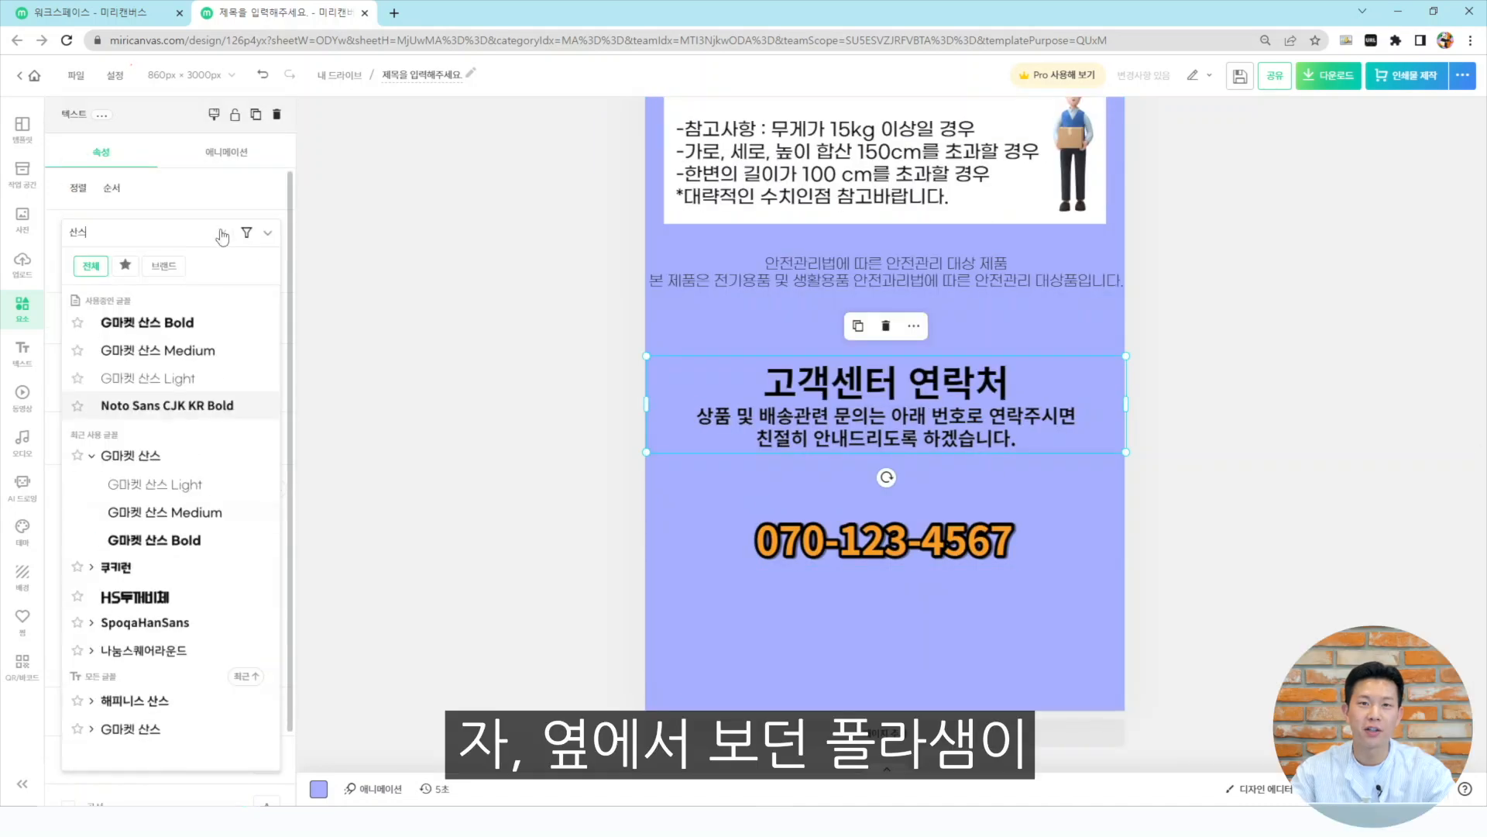
click(196, 329)
click(1306, 426)
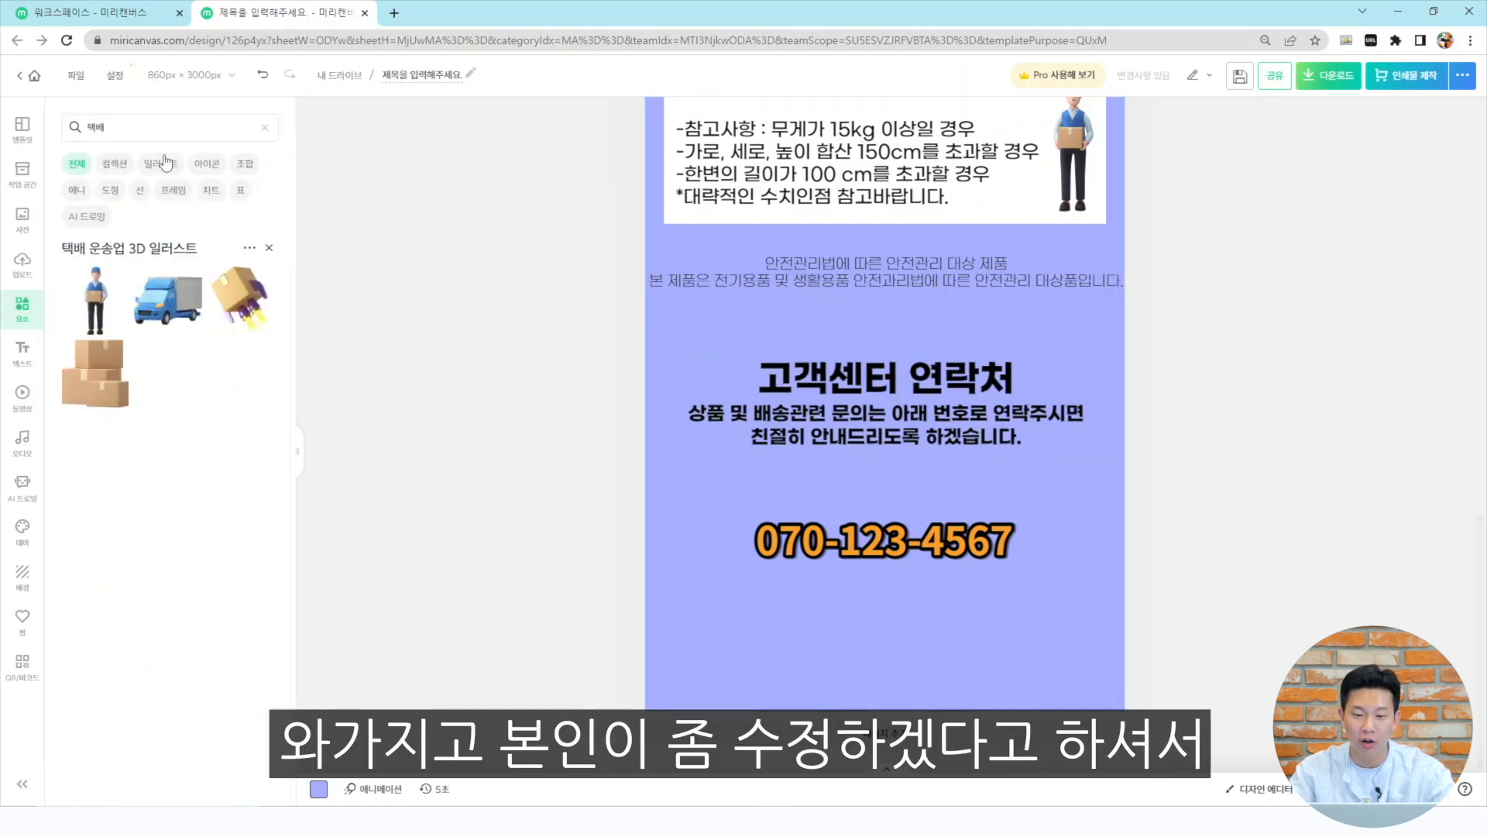
Add a gray rectangle spanning the page width over the customer-center text area and send it behind the text
key(BackSpace)
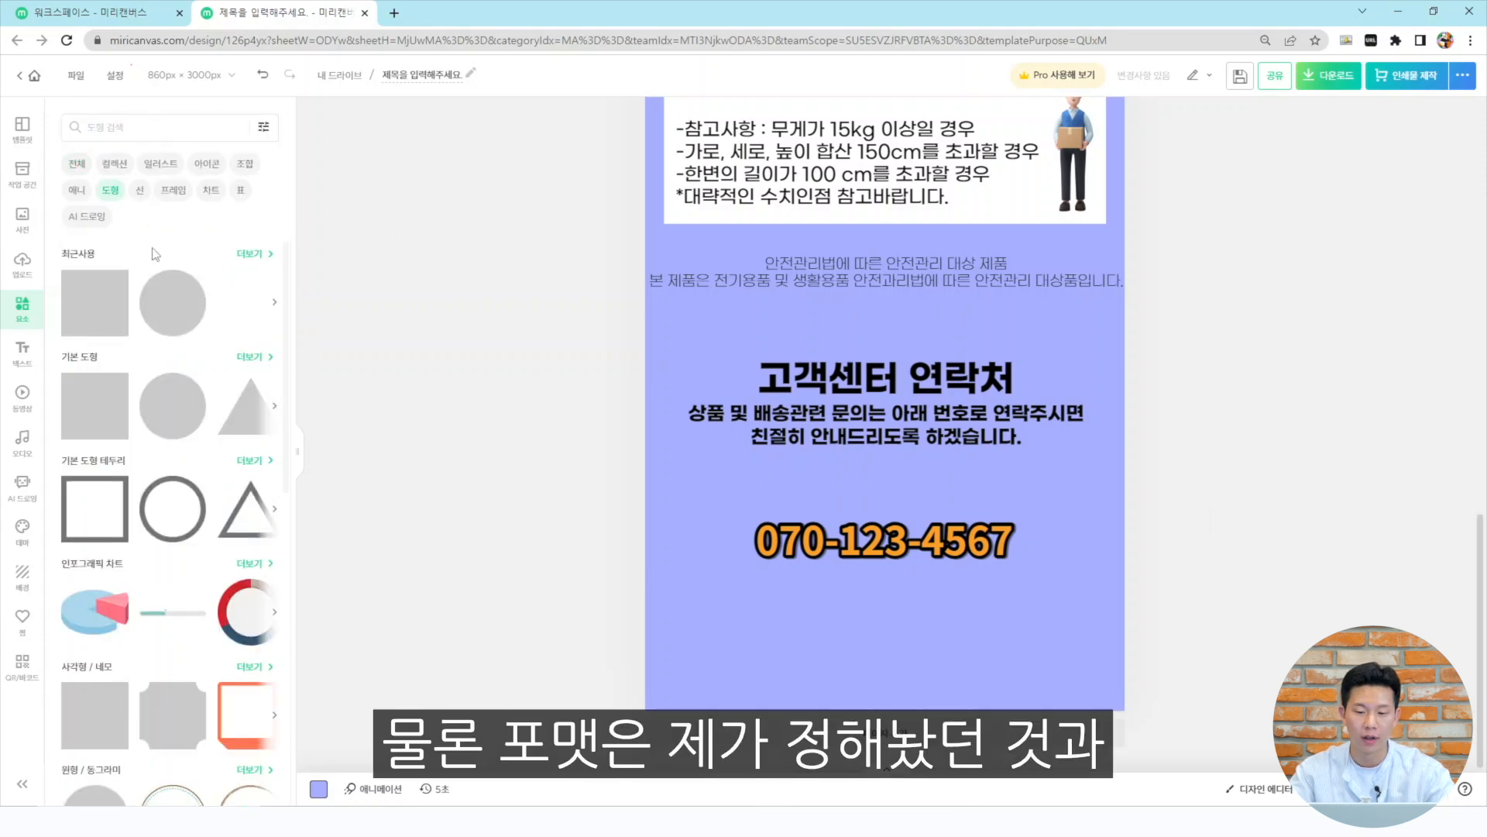
key(ctrl+z)
drag(916, 149, 932, 756)
scroll(880, 590, down, 2)
drag(896, 625, 924, 430)
drag(914, 381, 1122, 428)
click(1162, 431)
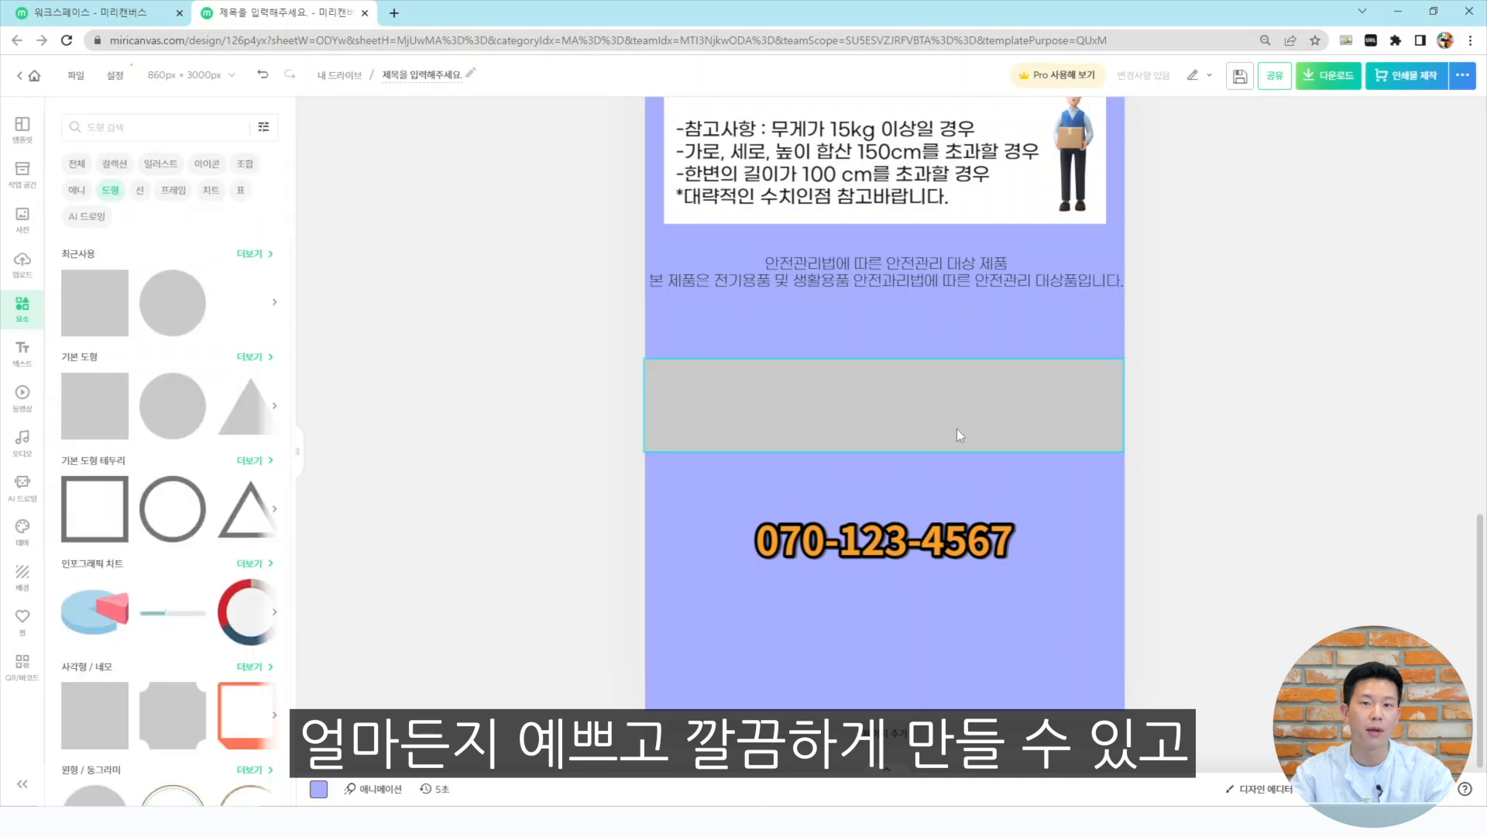
right_click(1097, 392)
click(1133, 617)
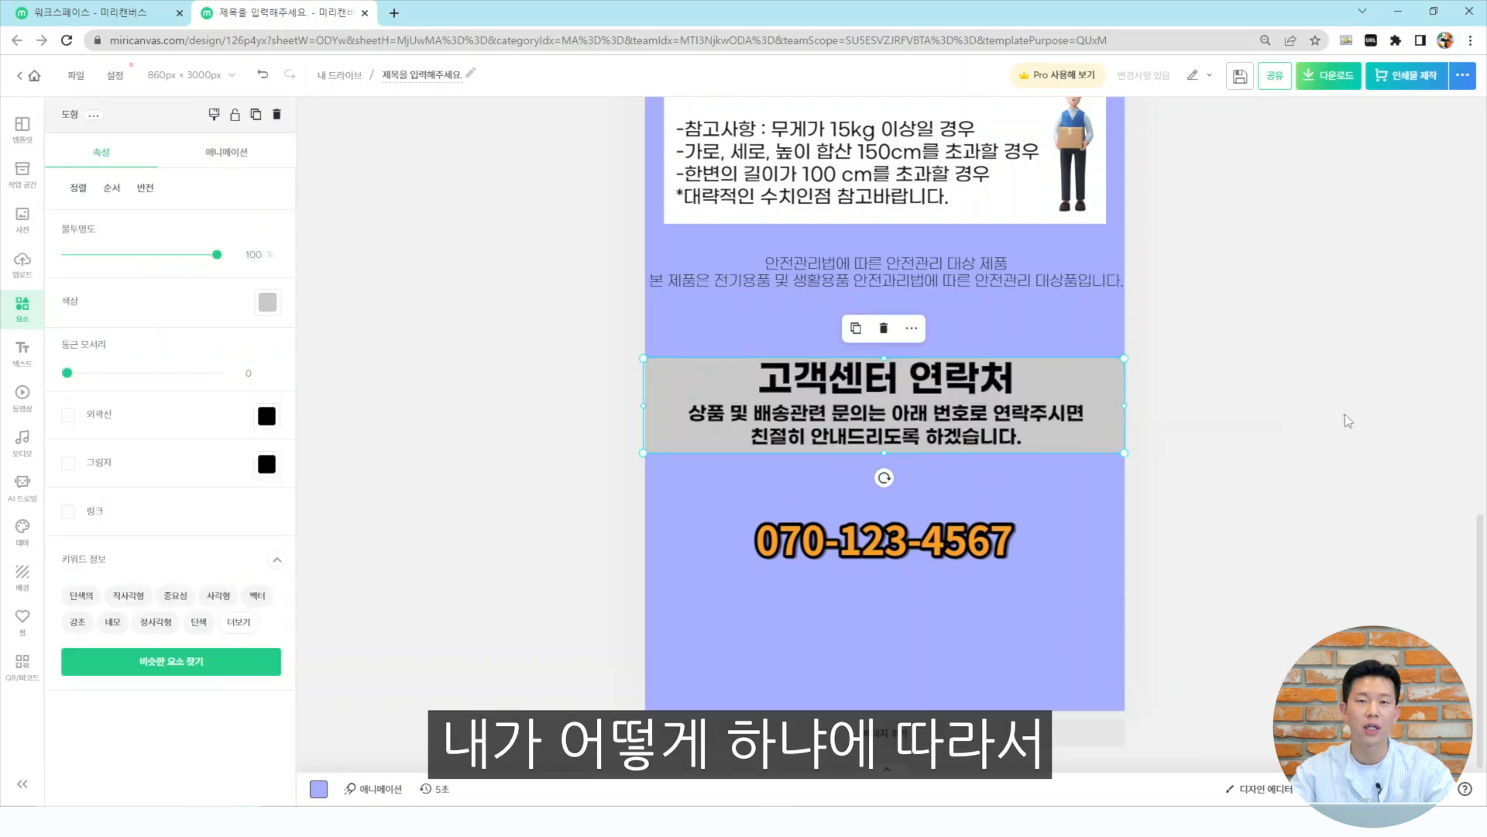
Try changing the customer-center text color to blue, then undo it
click(1083, 391)
click(1114, 383)
click(1332, 446)
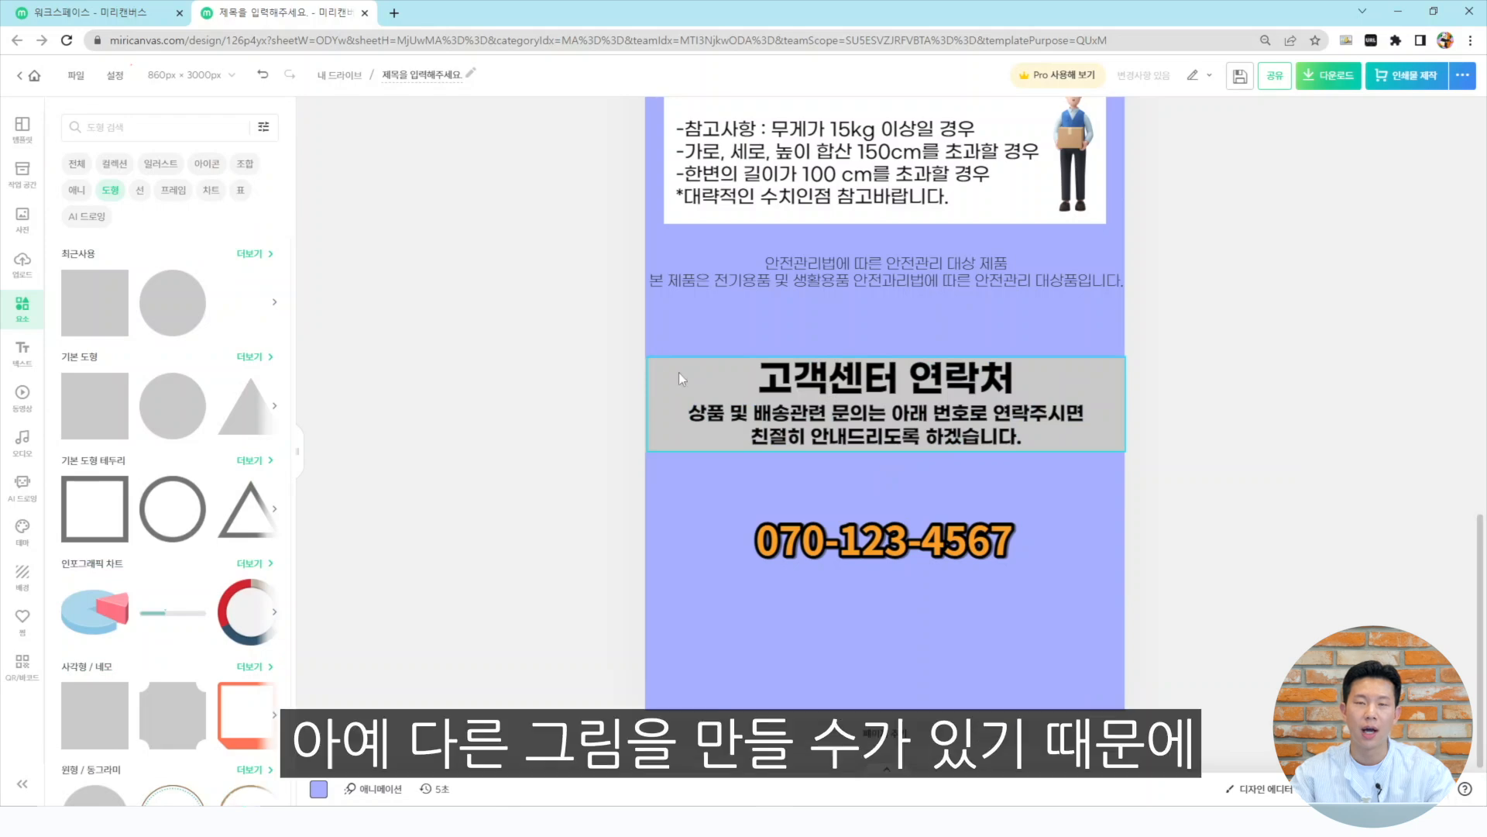
click(662, 379)
click(141, 439)
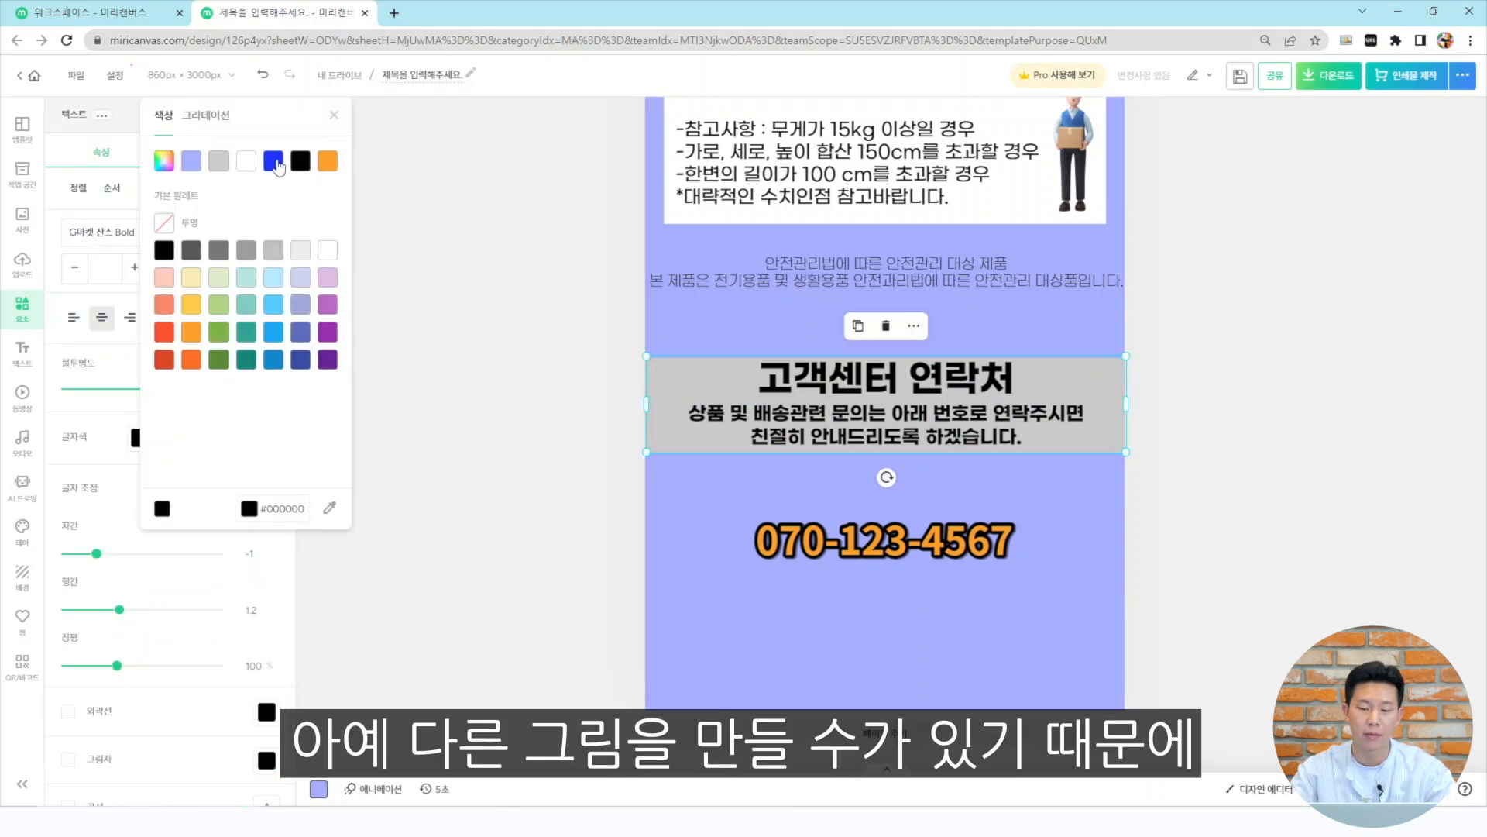
click(278, 163)
key(ctrl+z)
click(996, 411)
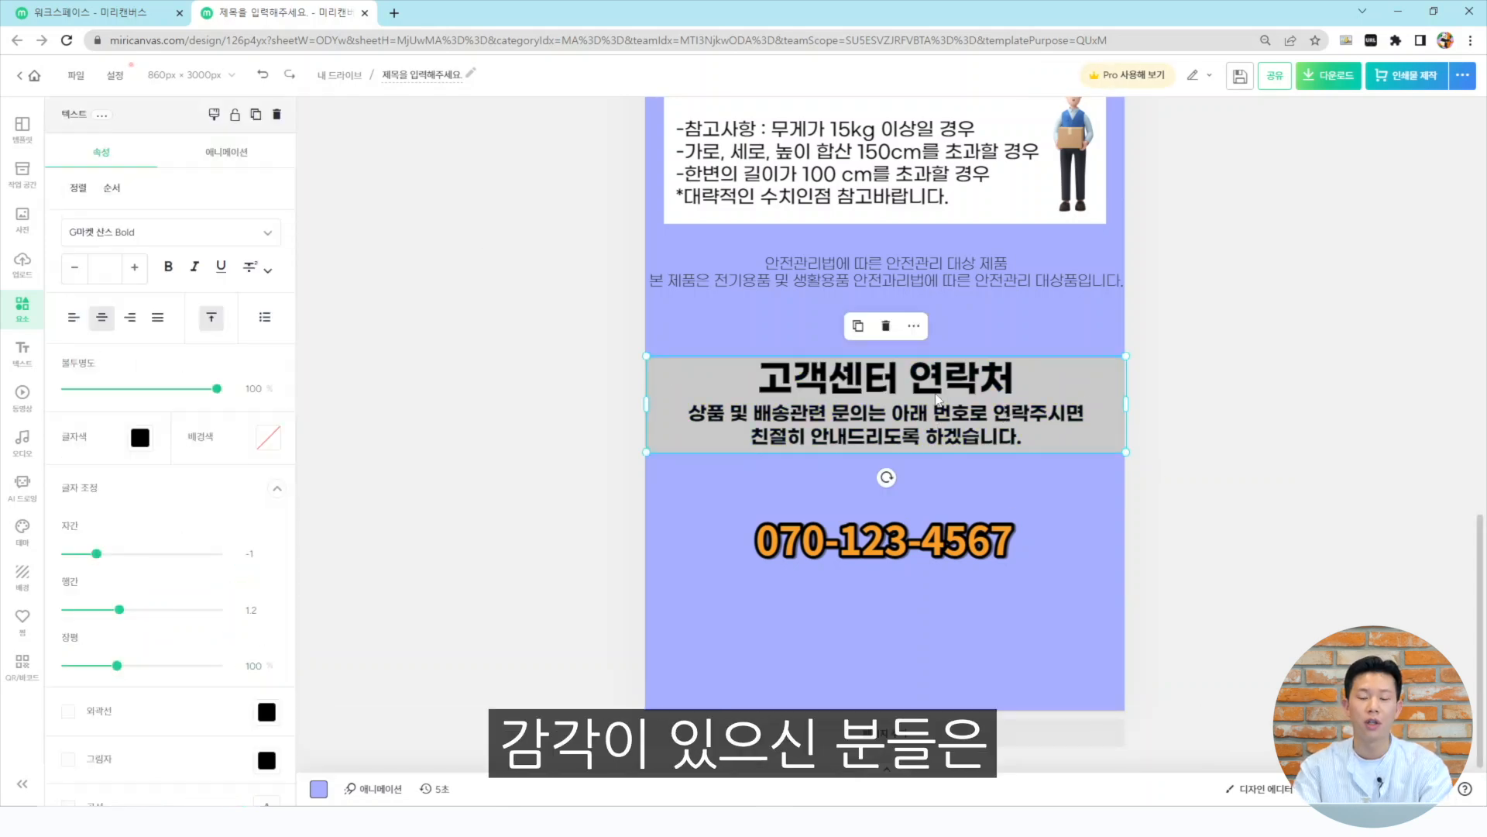
Change the background rectangle behind the customer-center contact text to blue
drag(935, 395, 935, 343)
click(1085, 440)
click(267, 300)
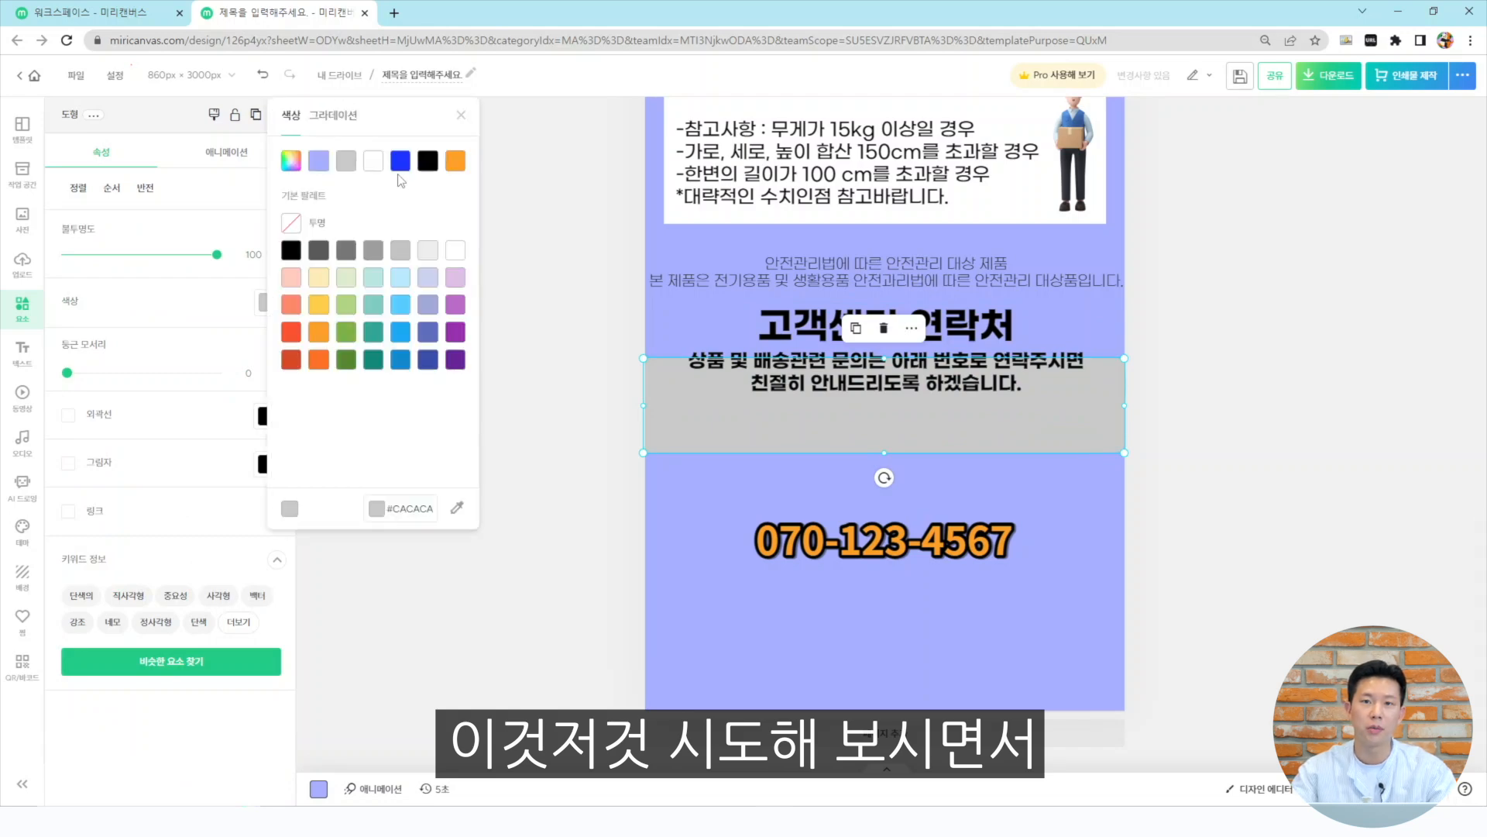
click(402, 162)
mouse_move(1000, 379)
mouse_down()
mouse_move(1000, 351)
mouse_move(971, 378)
mouse_up()
click(971, 331)
click(1301, 416)
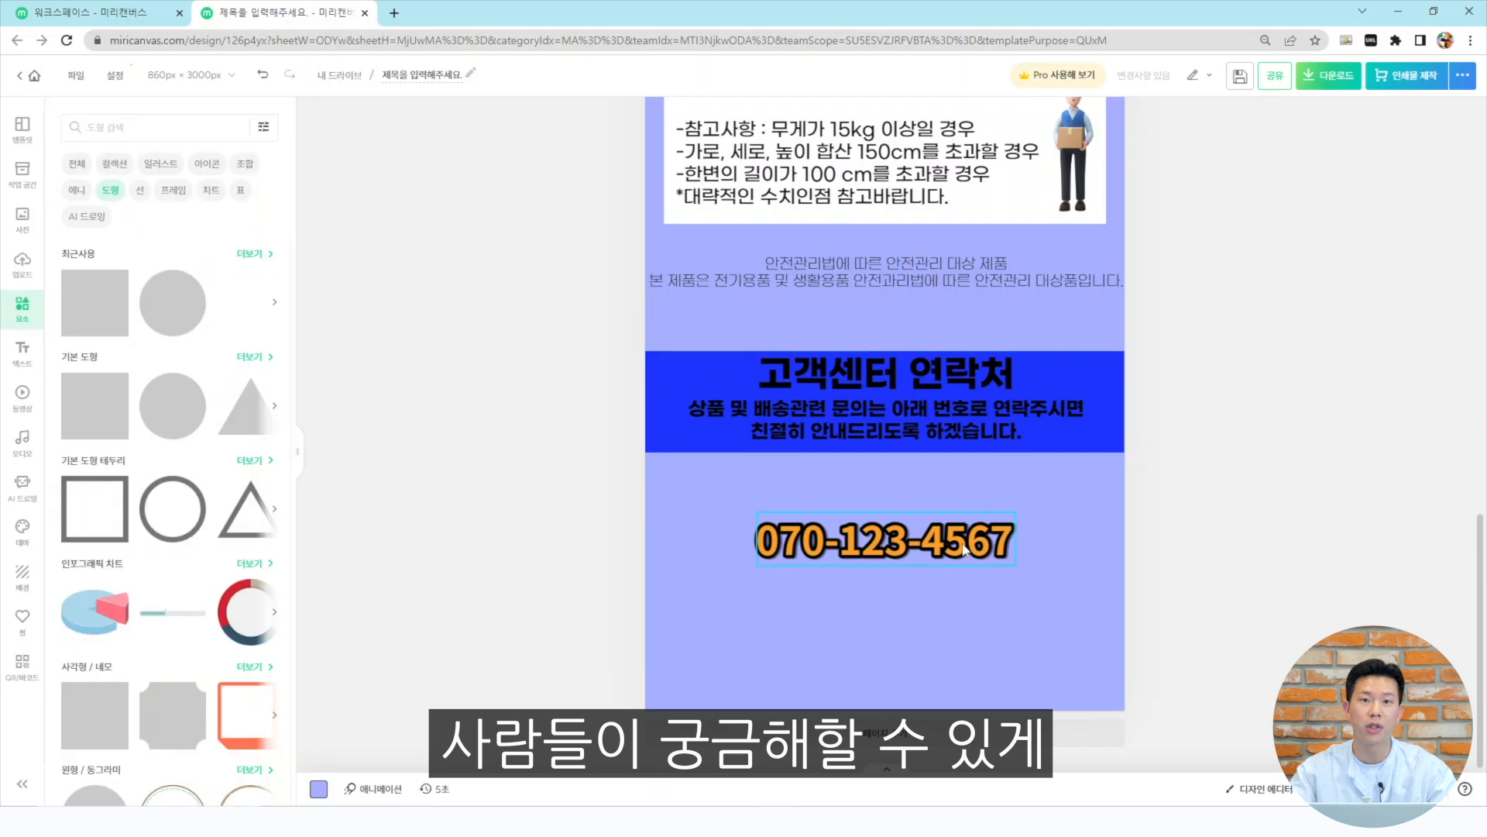
Try removing the phone number's outline, then undo it
click(963, 545)
scroll(214, 671, down, 1)
click(91, 639)
click(819, 579)
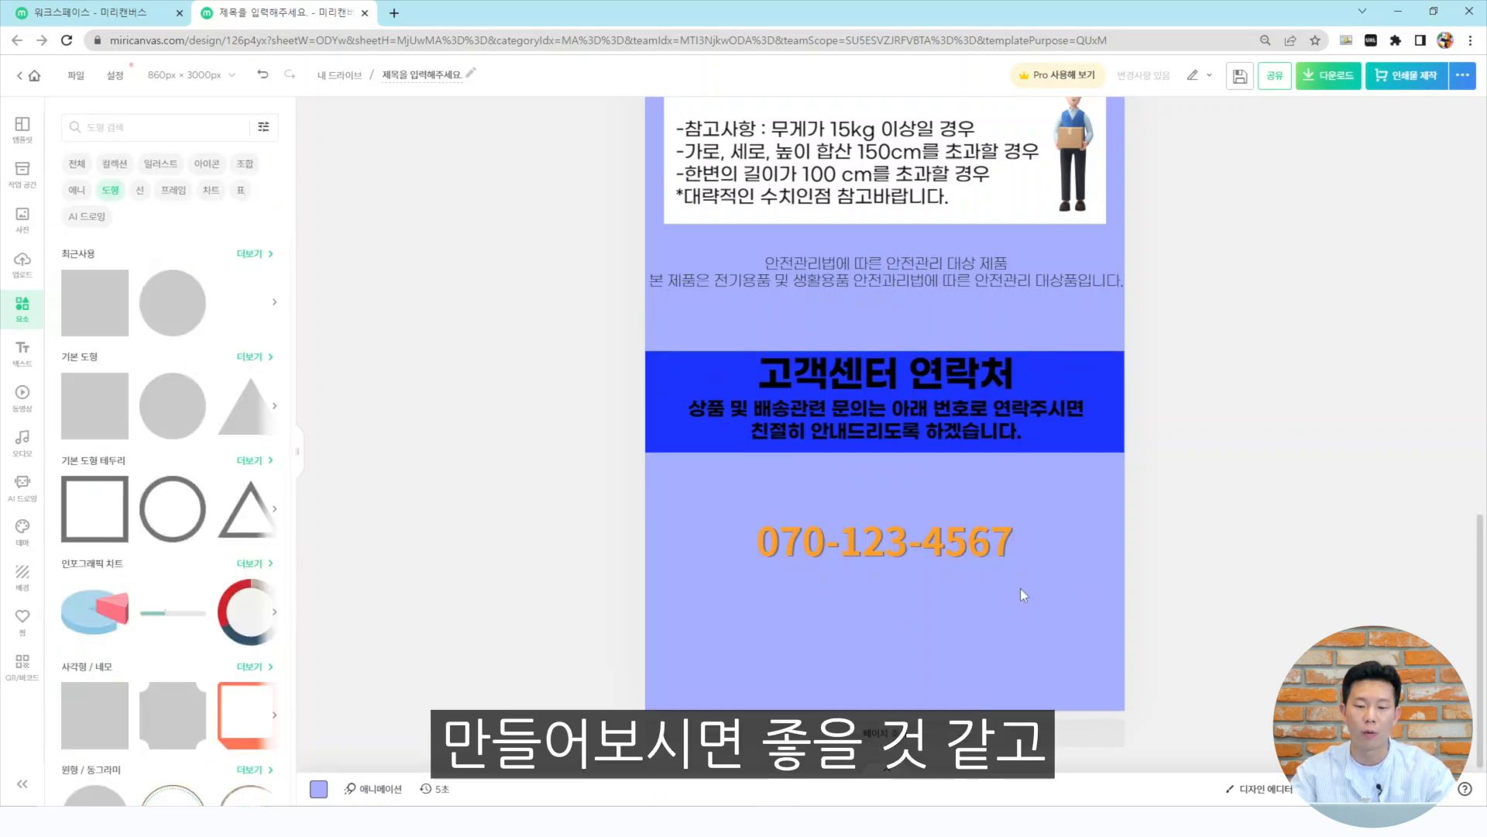
key(ctrl+z)
click(1289, 439)
Select all of the customer-center contact text and set its color to white
click(1090, 372)
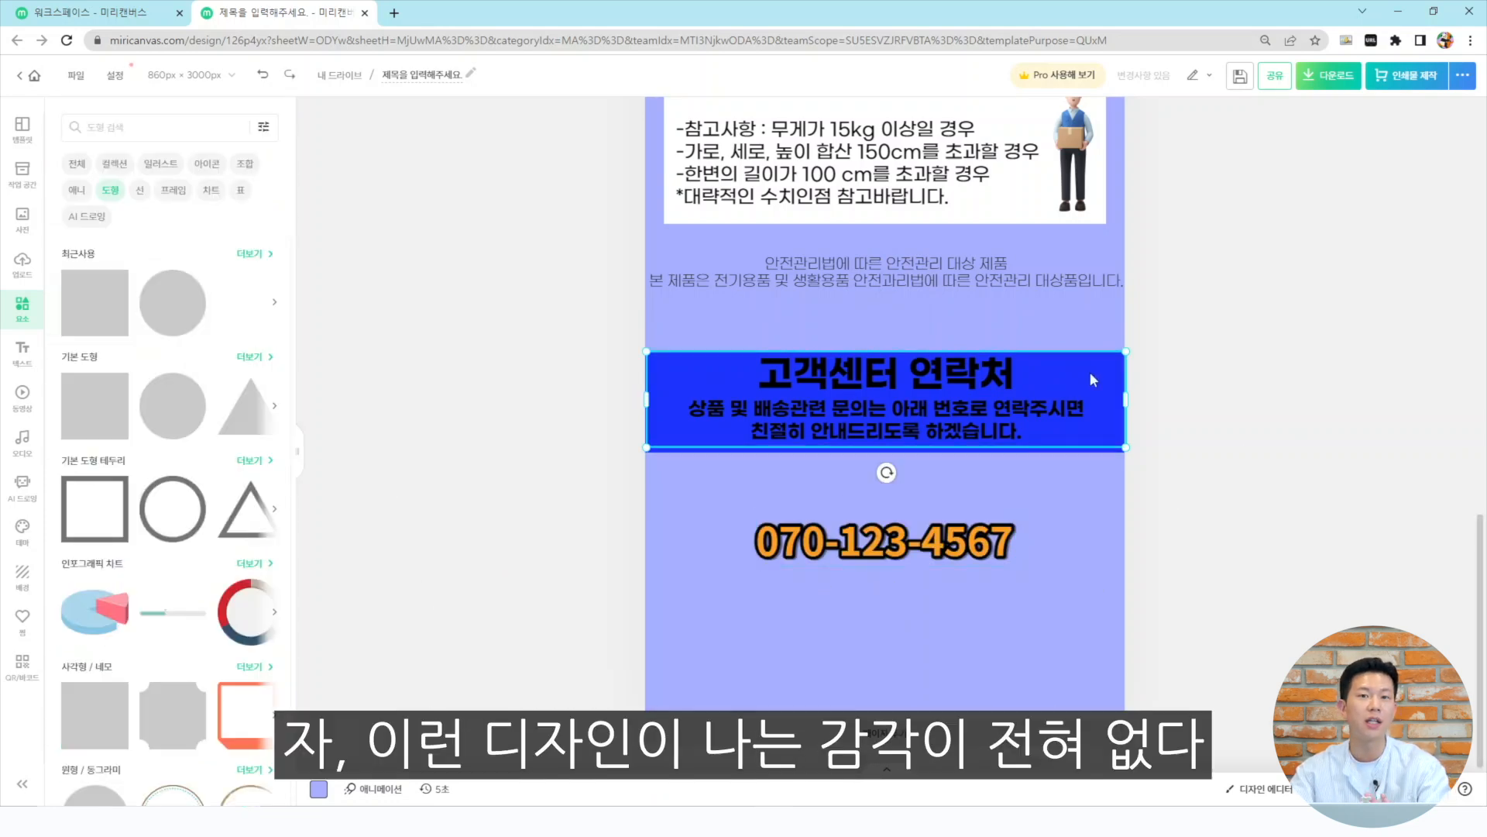
double_click(993, 402)
click(140, 359)
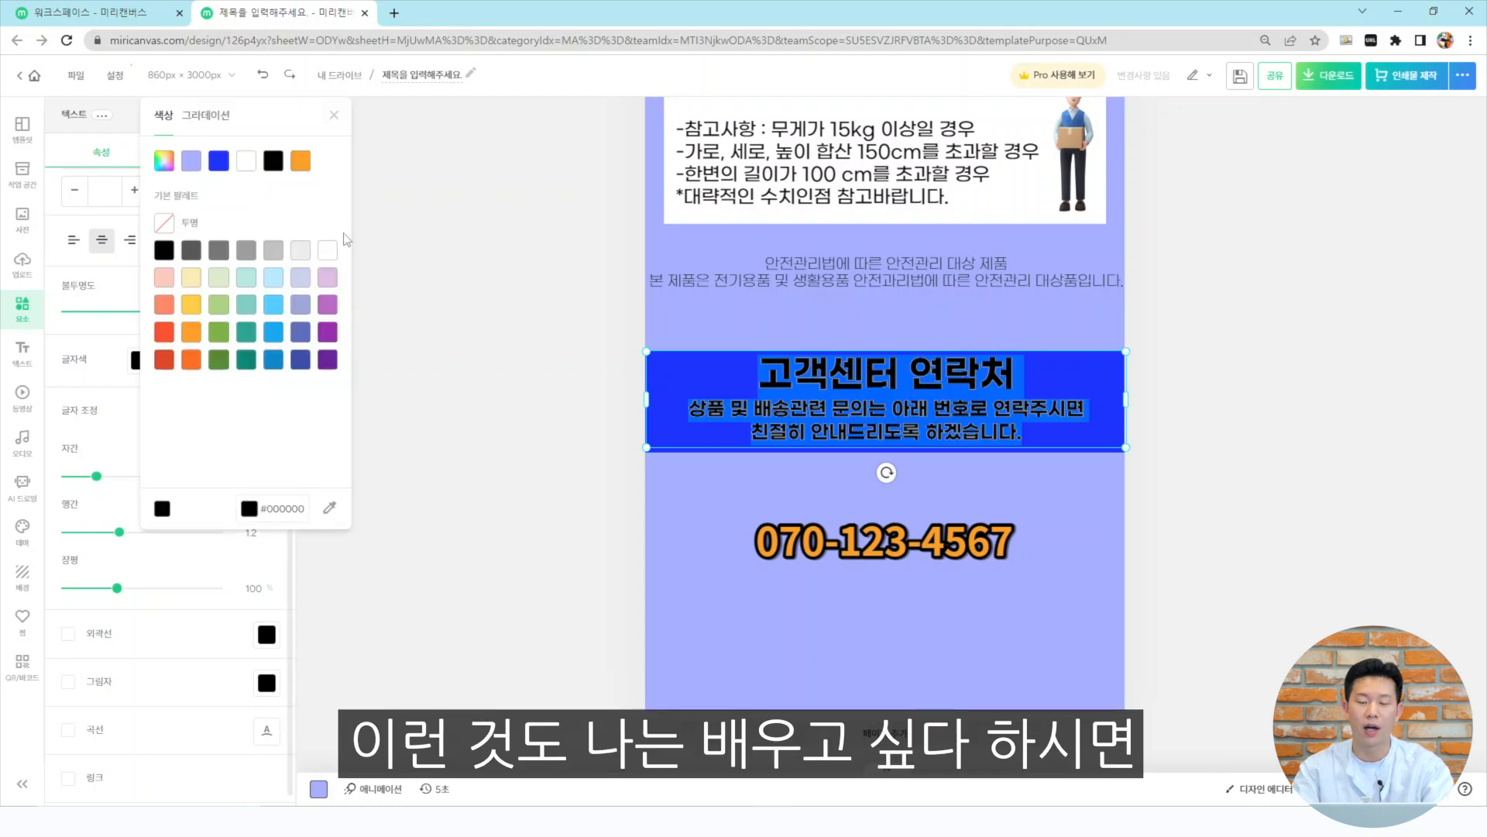
click(328, 257)
click(1205, 467)
click(1113, 397)
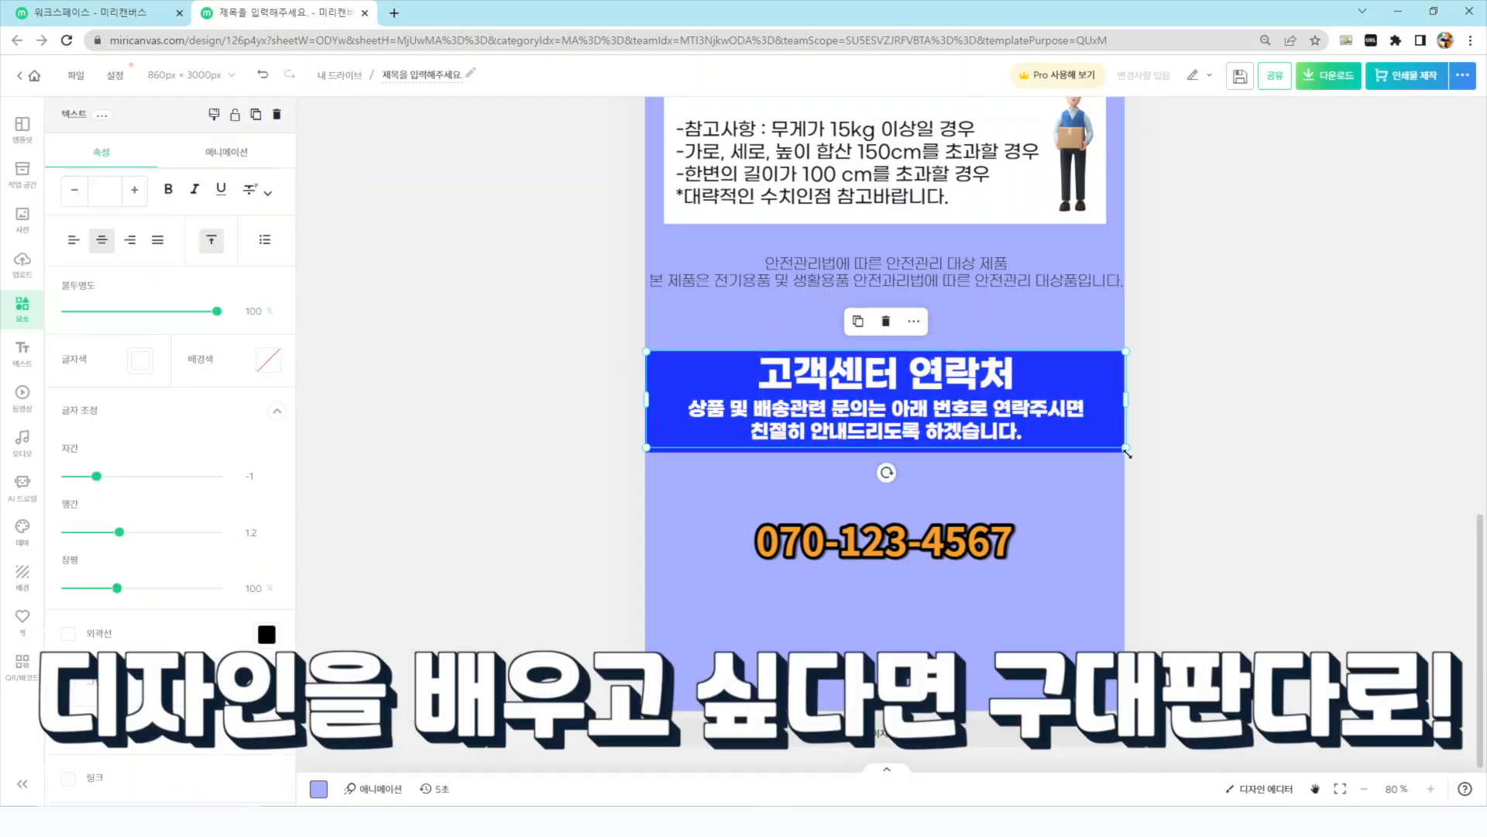
click(779, 462)
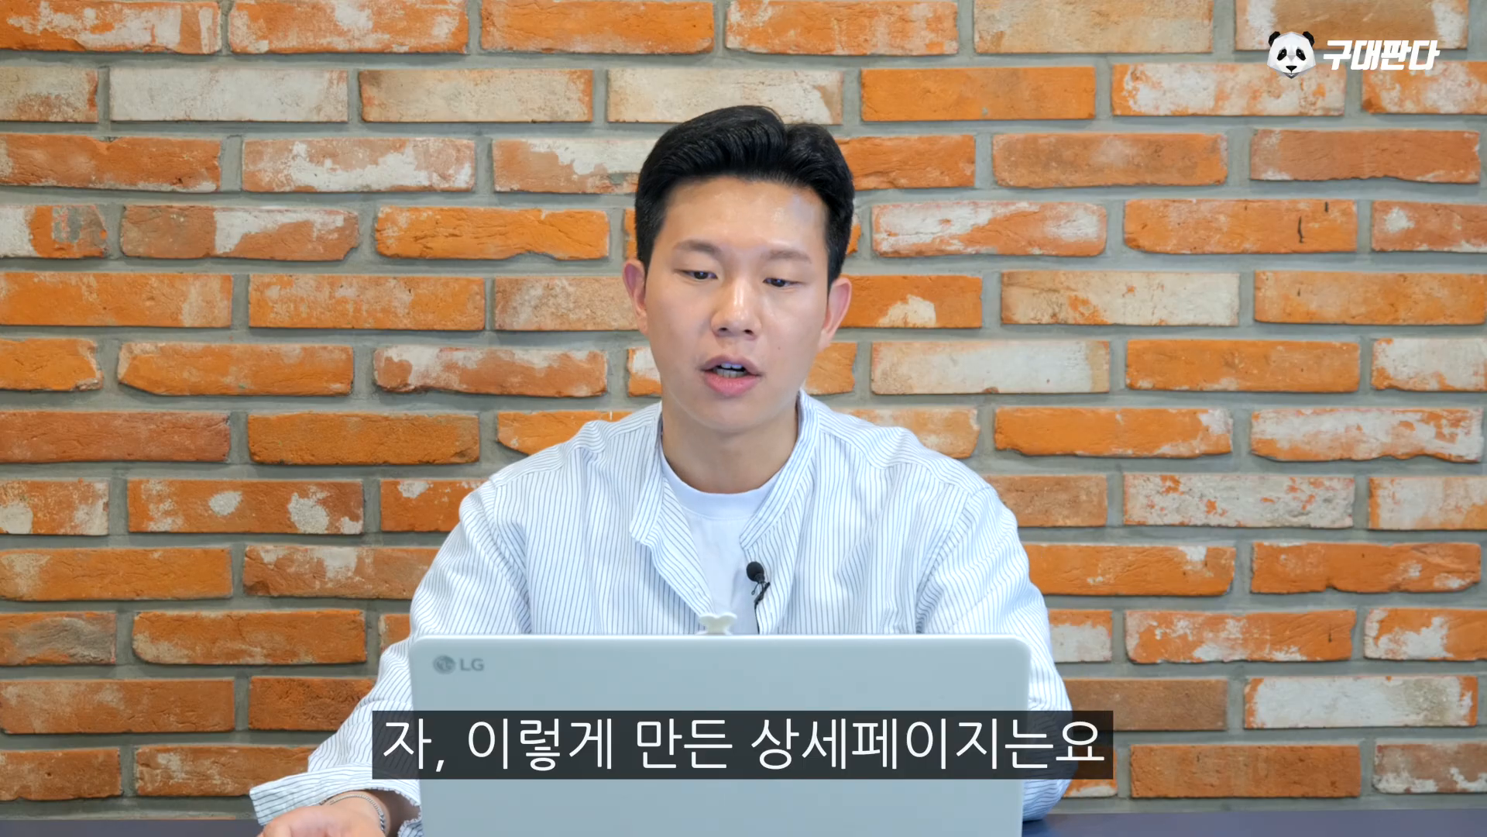